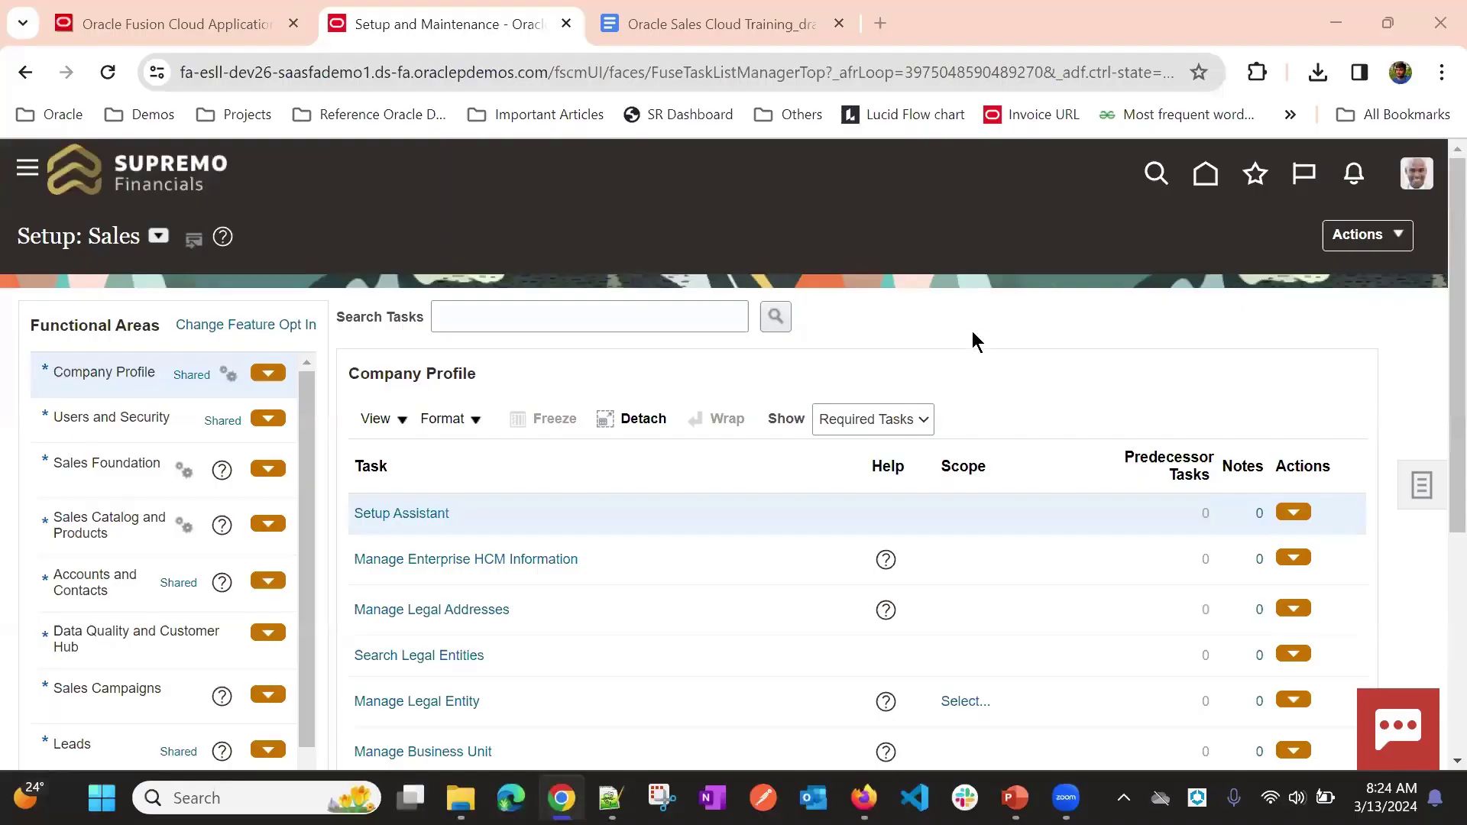
Switch from the Oracle Setup: Sales task list to the PowerPoint deck's Meeting Agenda slide.
left_click(1014, 798)
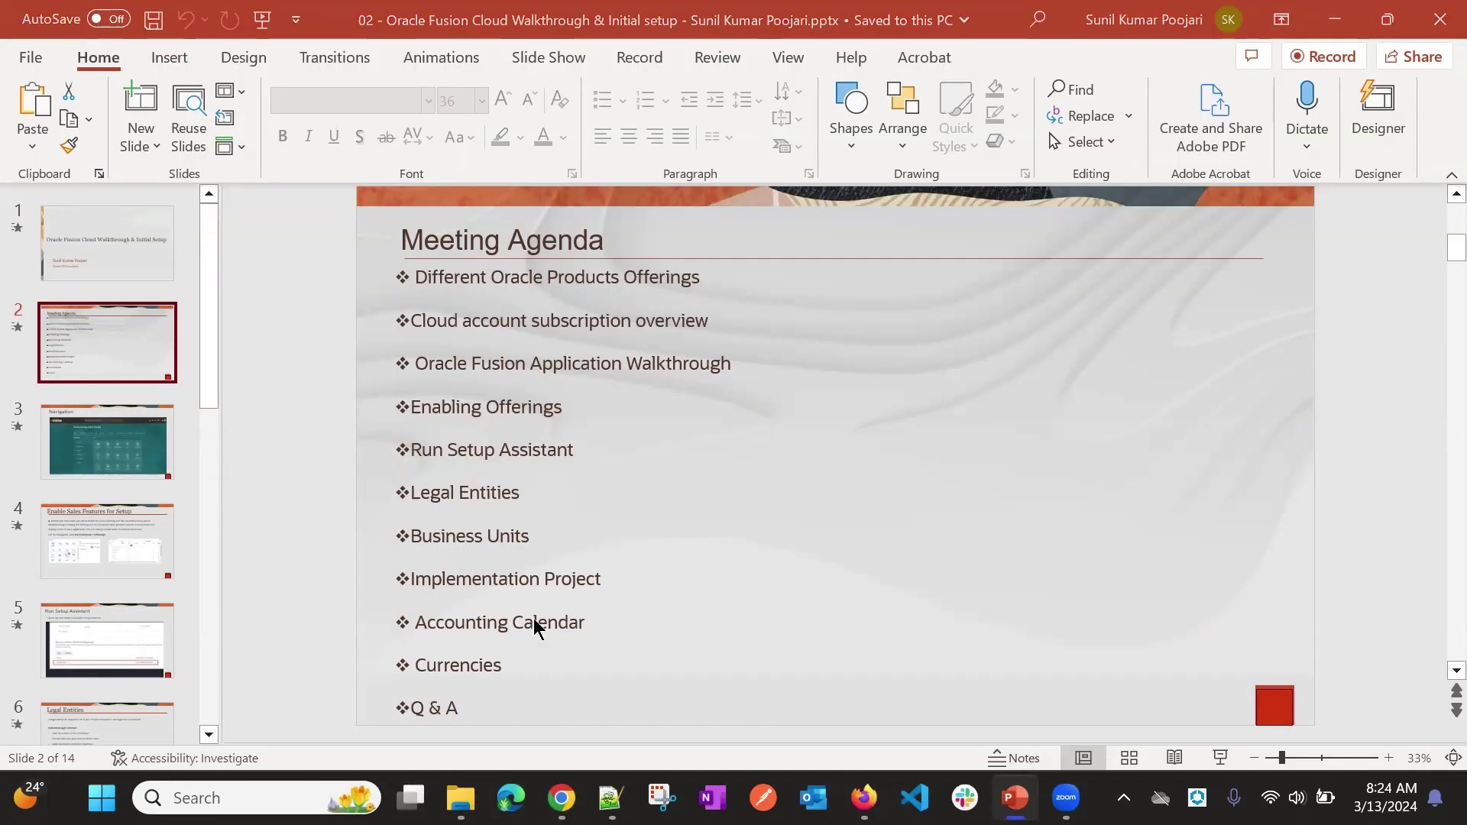
Move between slides 8 and 9, which cover the accounting calendar start date.
scroll(111, 527, "down", 2)
scroll(111, 527, "down", 3)
left_click(114, 531)
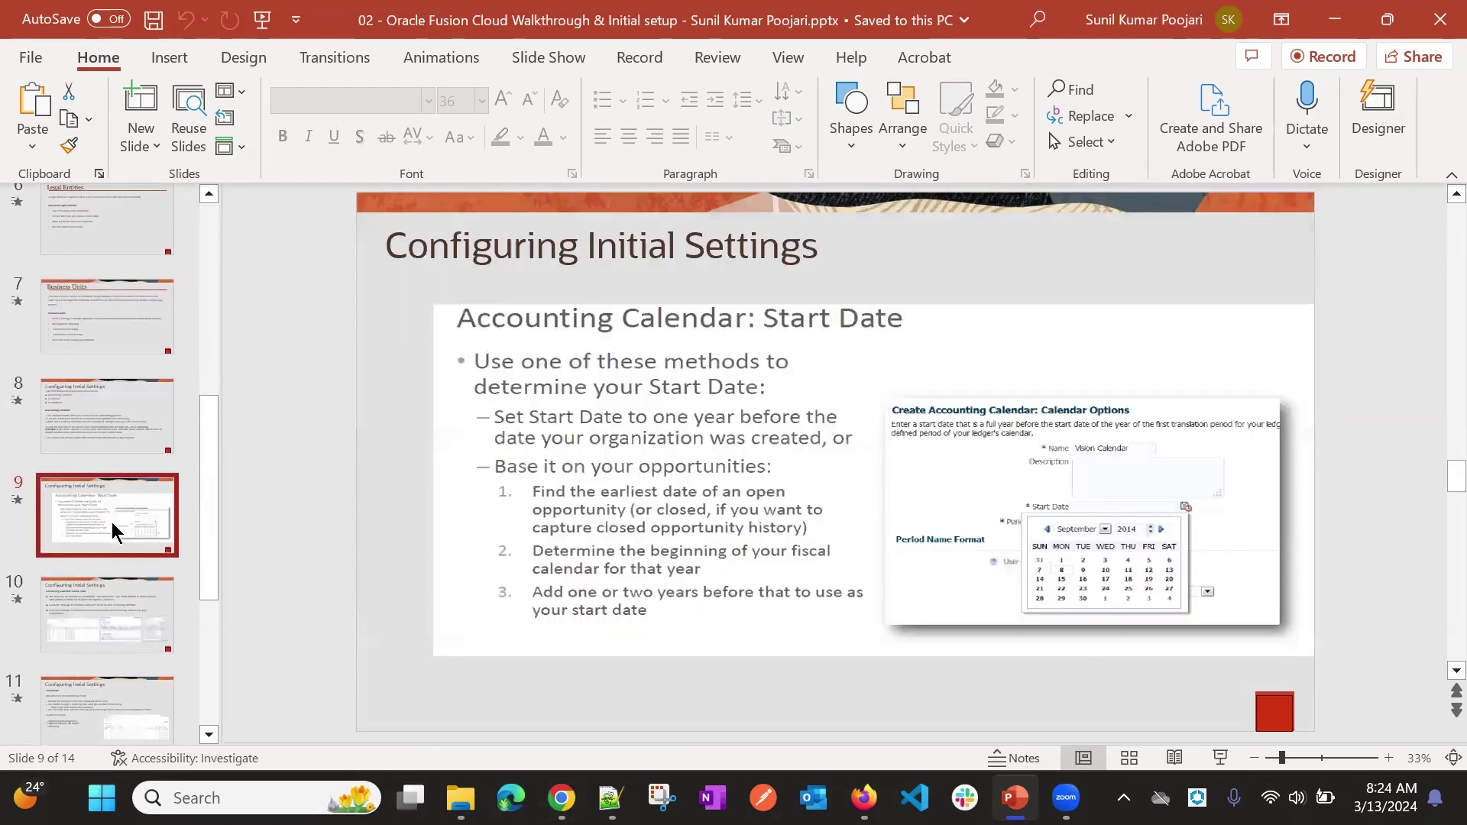
left_click(123, 412)
left_click(115, 481)
left_click(112, 410)
End the slideshow and return to Oracle's Setup: Sales task list.
scroll(114, 410, "up", 1)
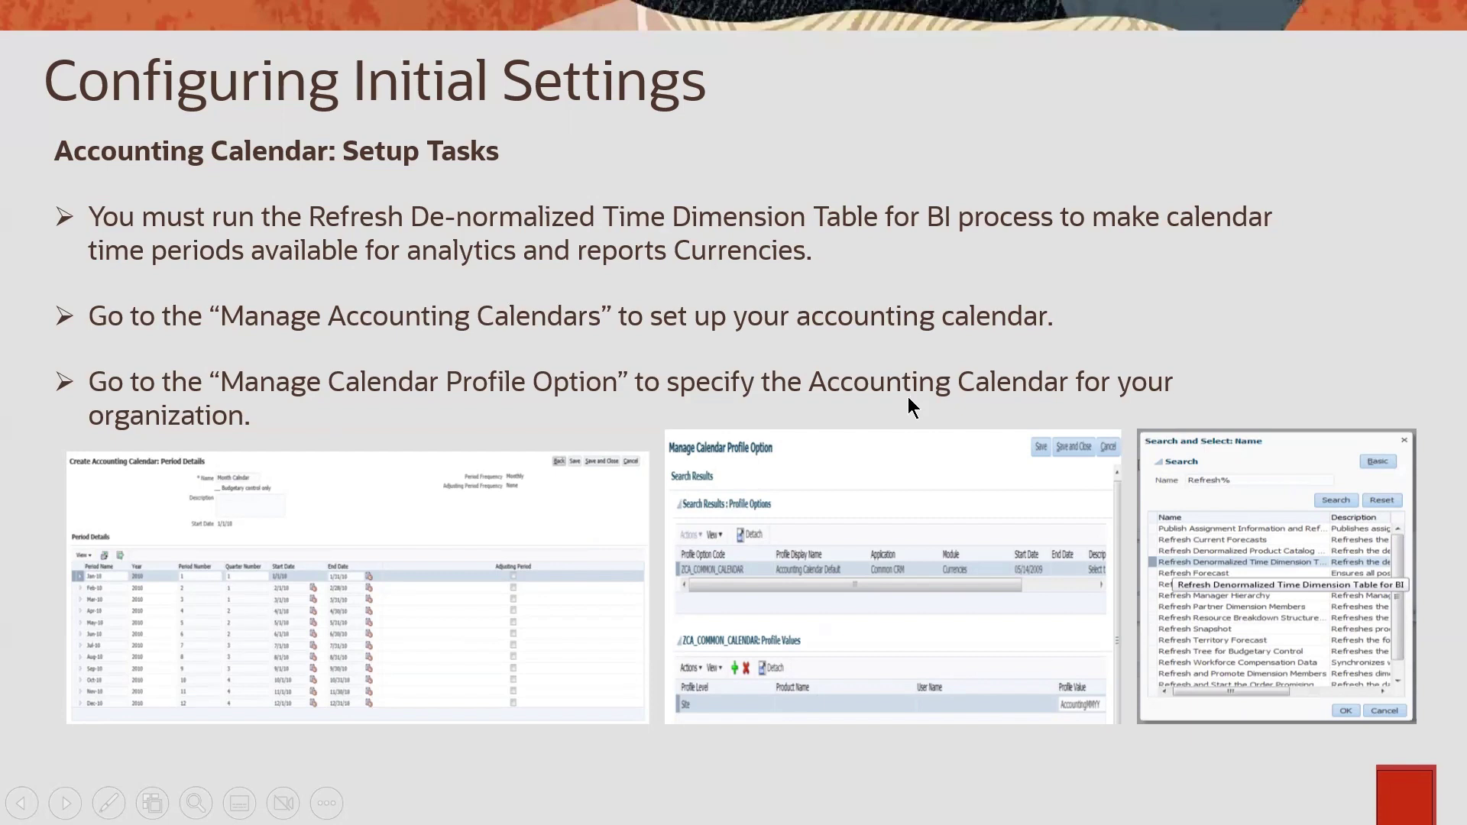
key("Escape")
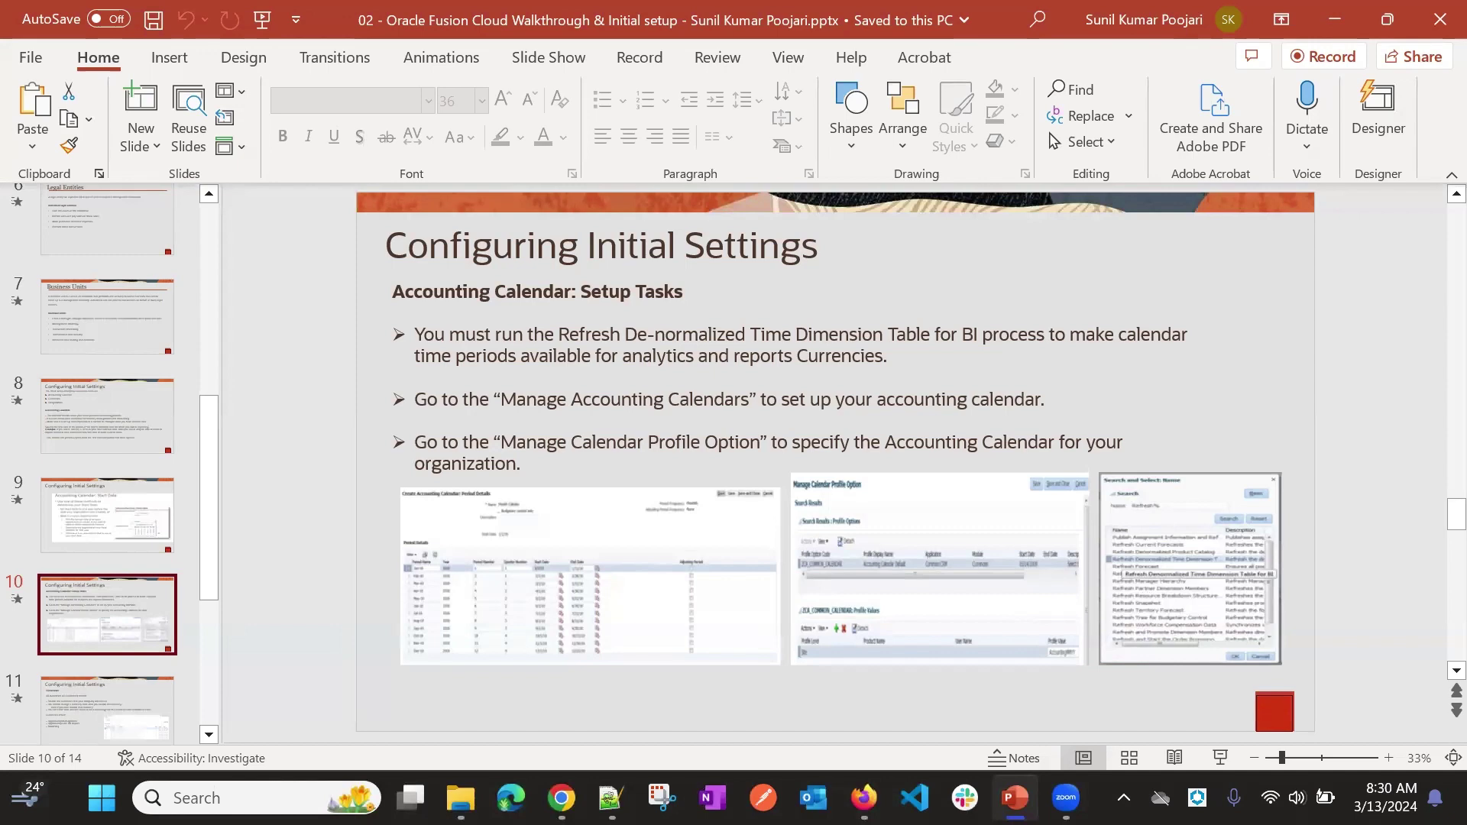
key("alt+Tab")
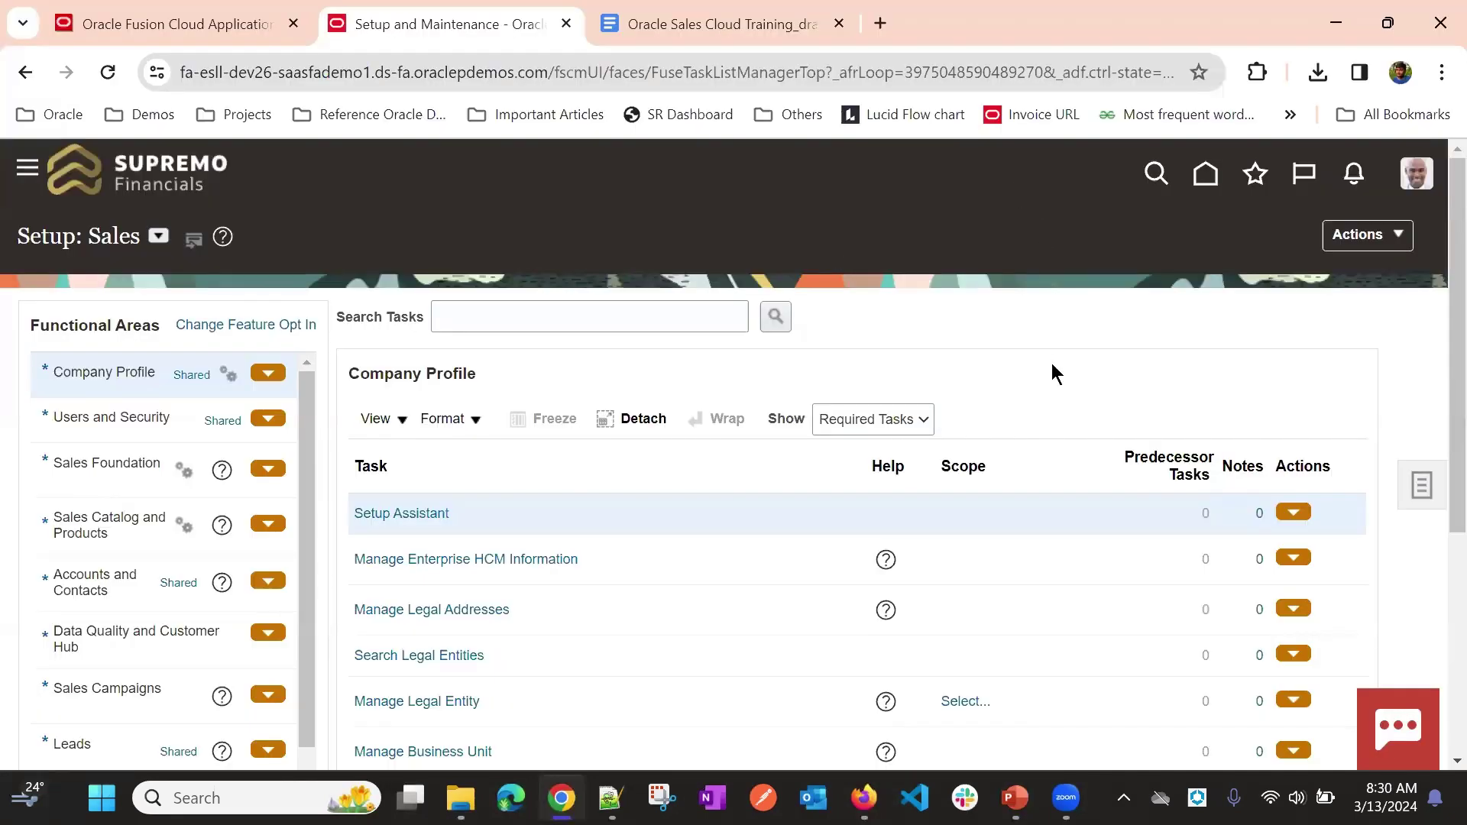
Open Manage Accounting Calendars from the Company Profile tasks and start a new calendar.
scroll(896, 231, "down", 2)
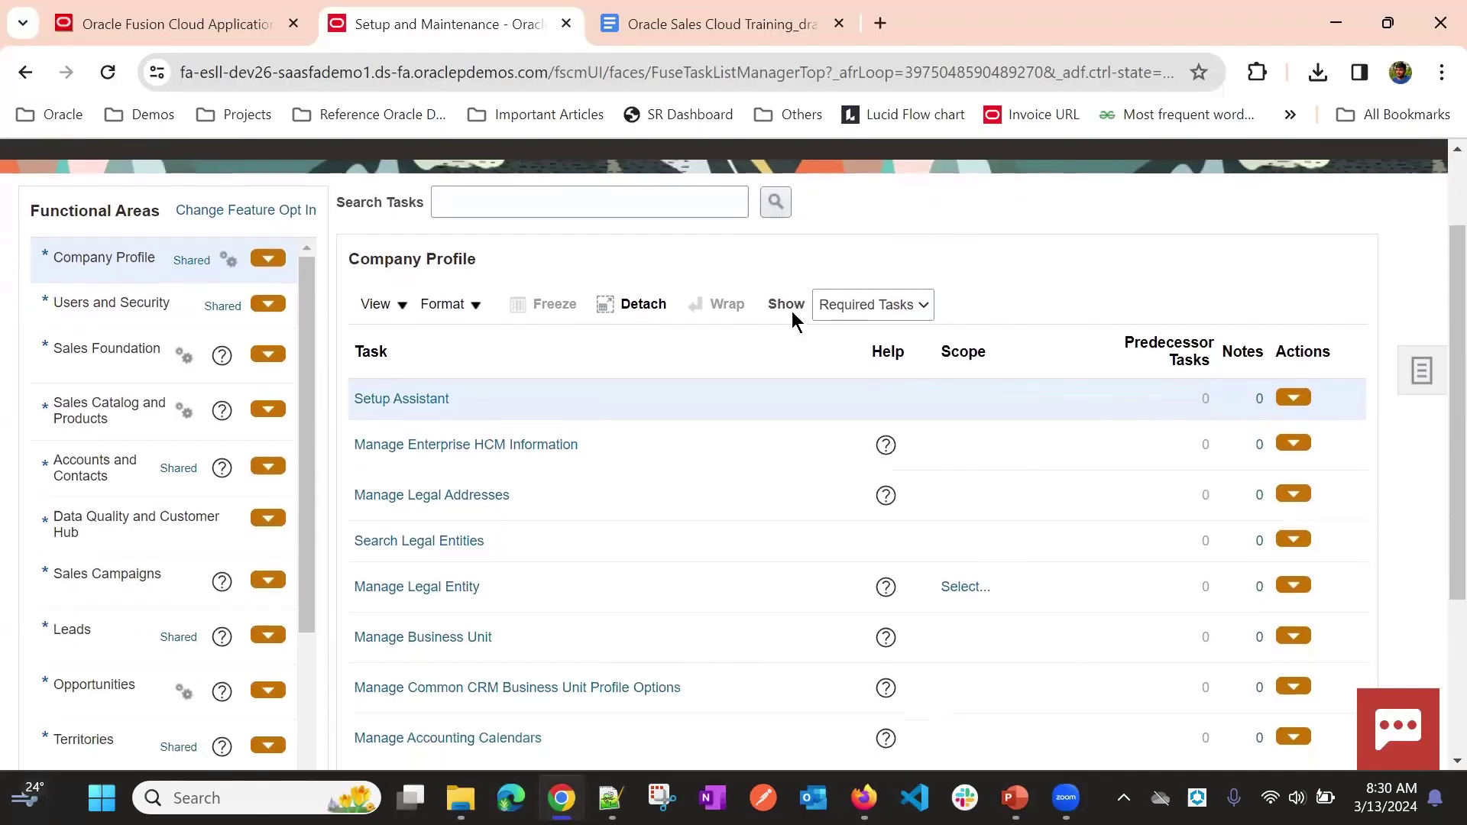
scroll(285, 268, "up", 2)
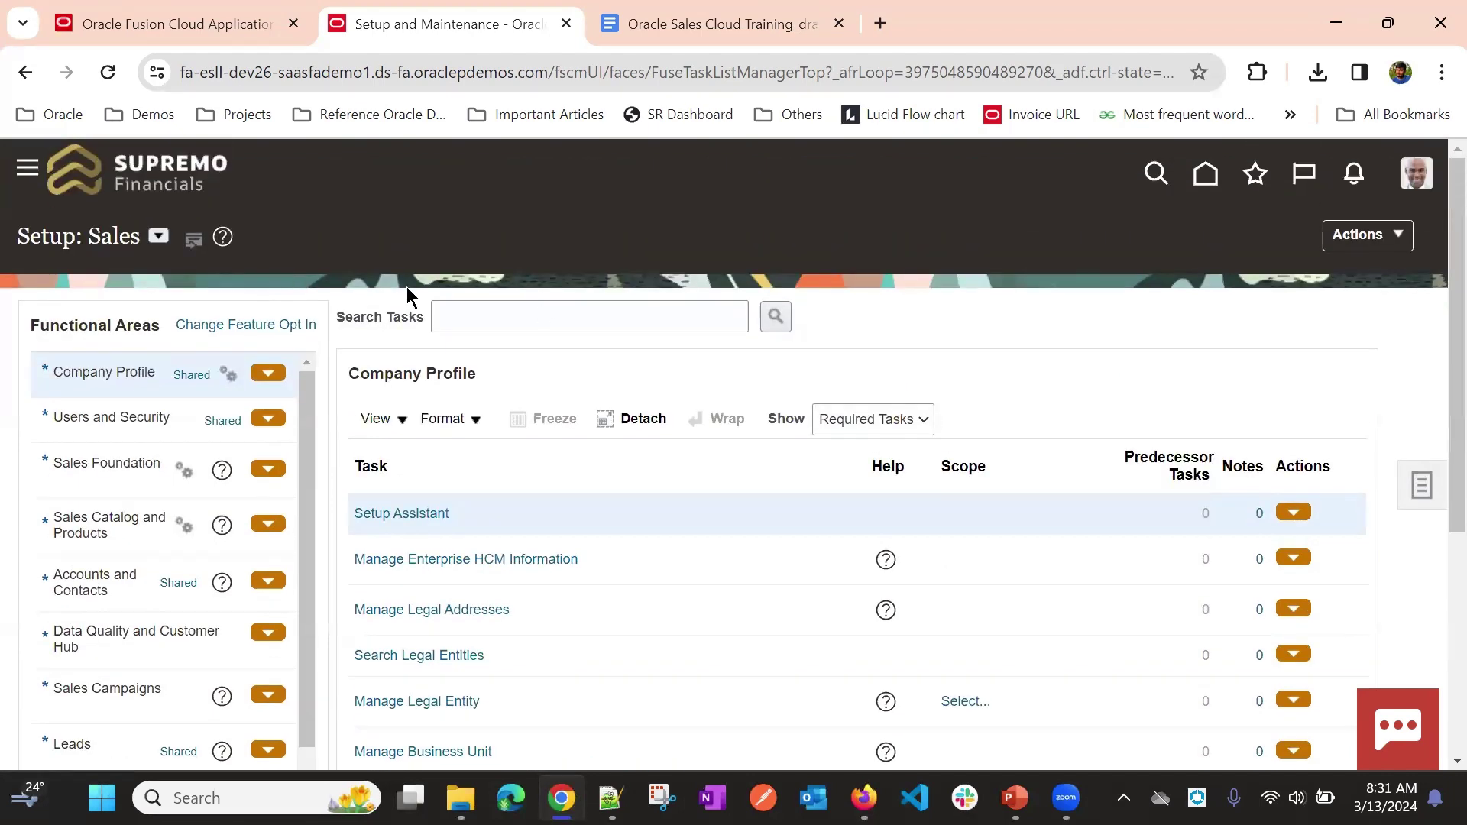
scroll(913, 334, "down", 3)
scroll(653, 639, "down", 2)
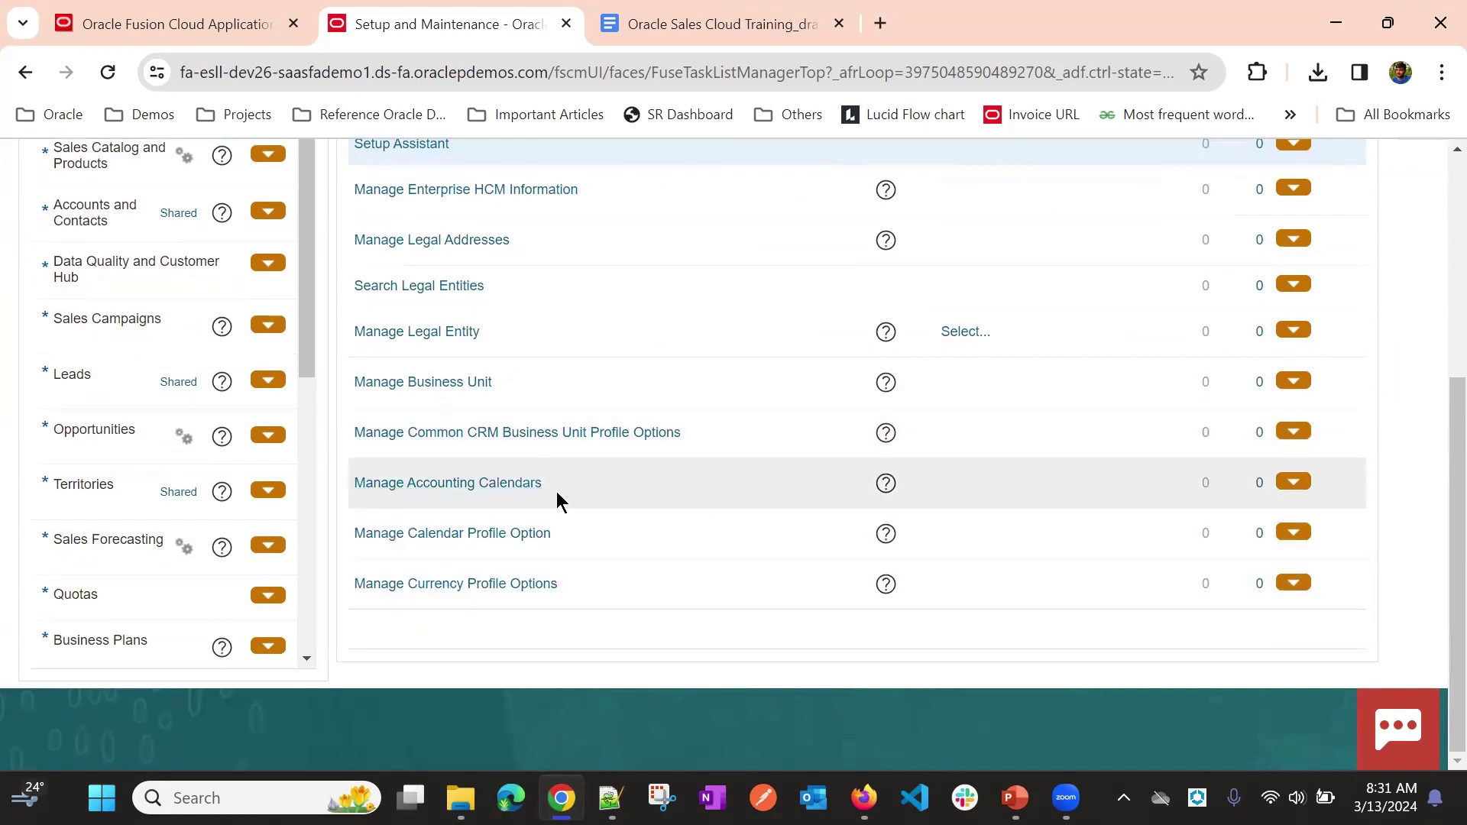
left_click(473, 485)
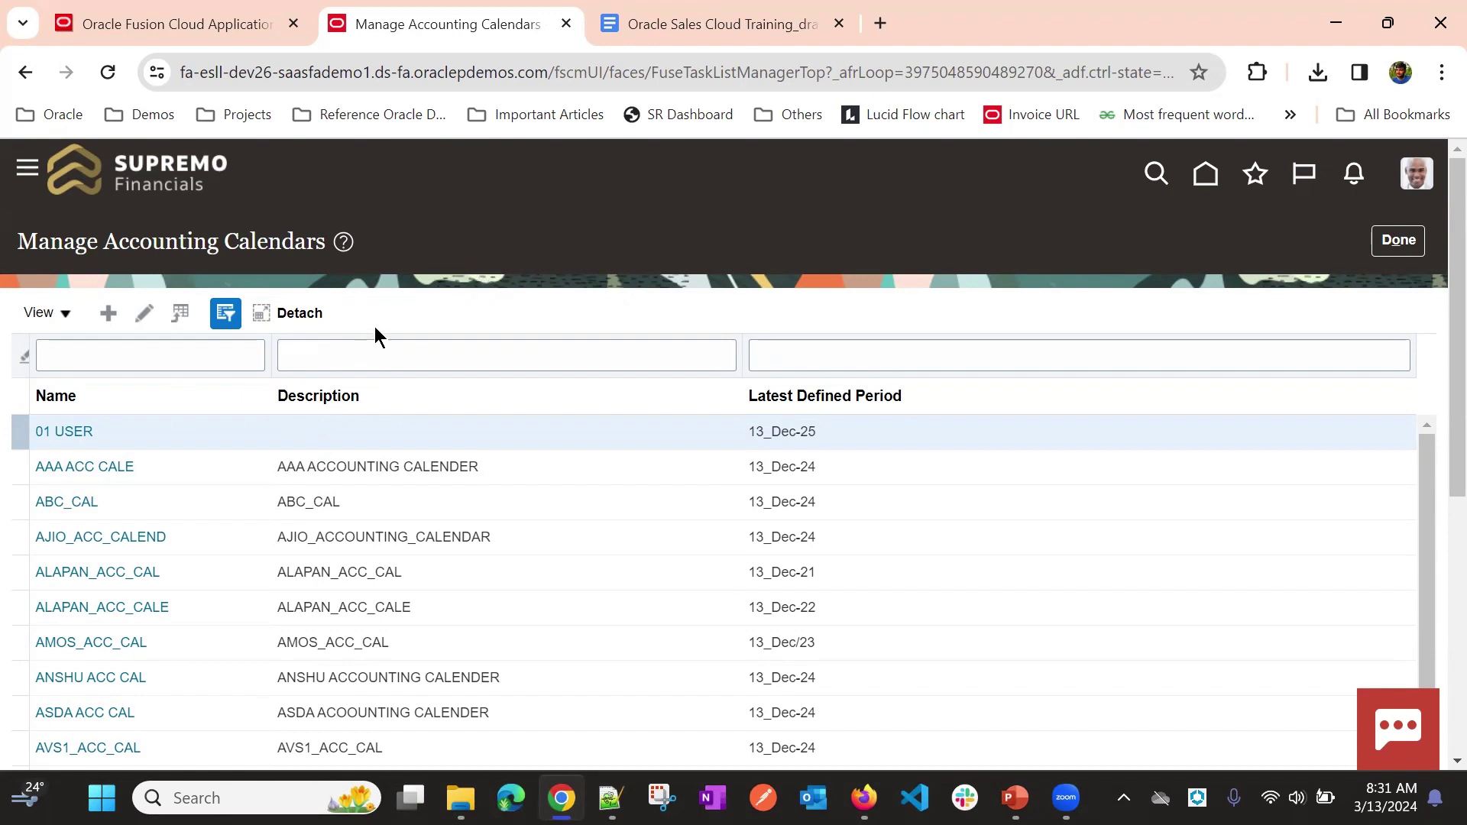
left_click(110, 310)
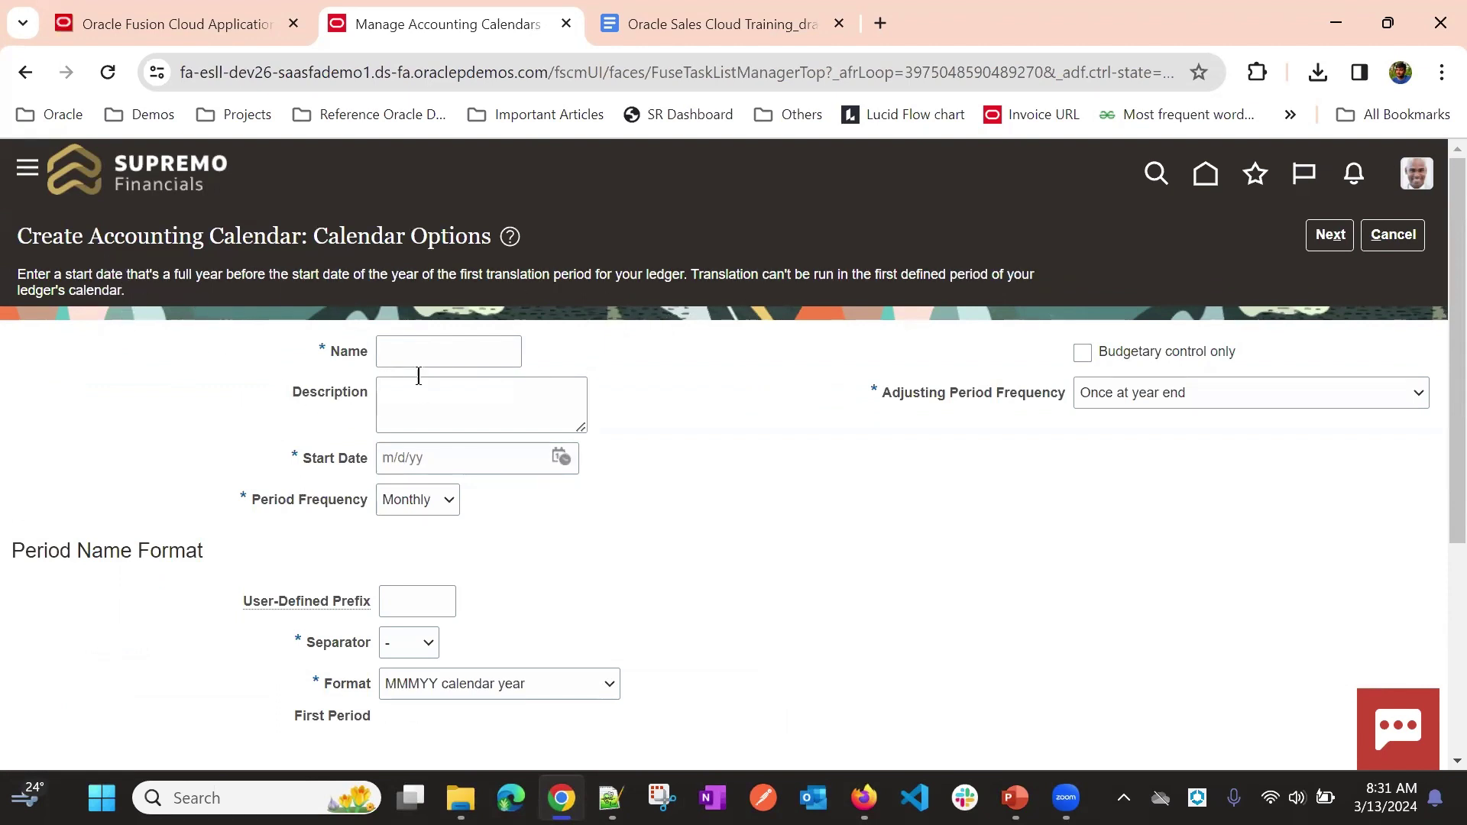
Inspect the start date picker, Period Frequency (Monthly) and separator choices without changing anything.
scroll(677, 365, "down", 2)
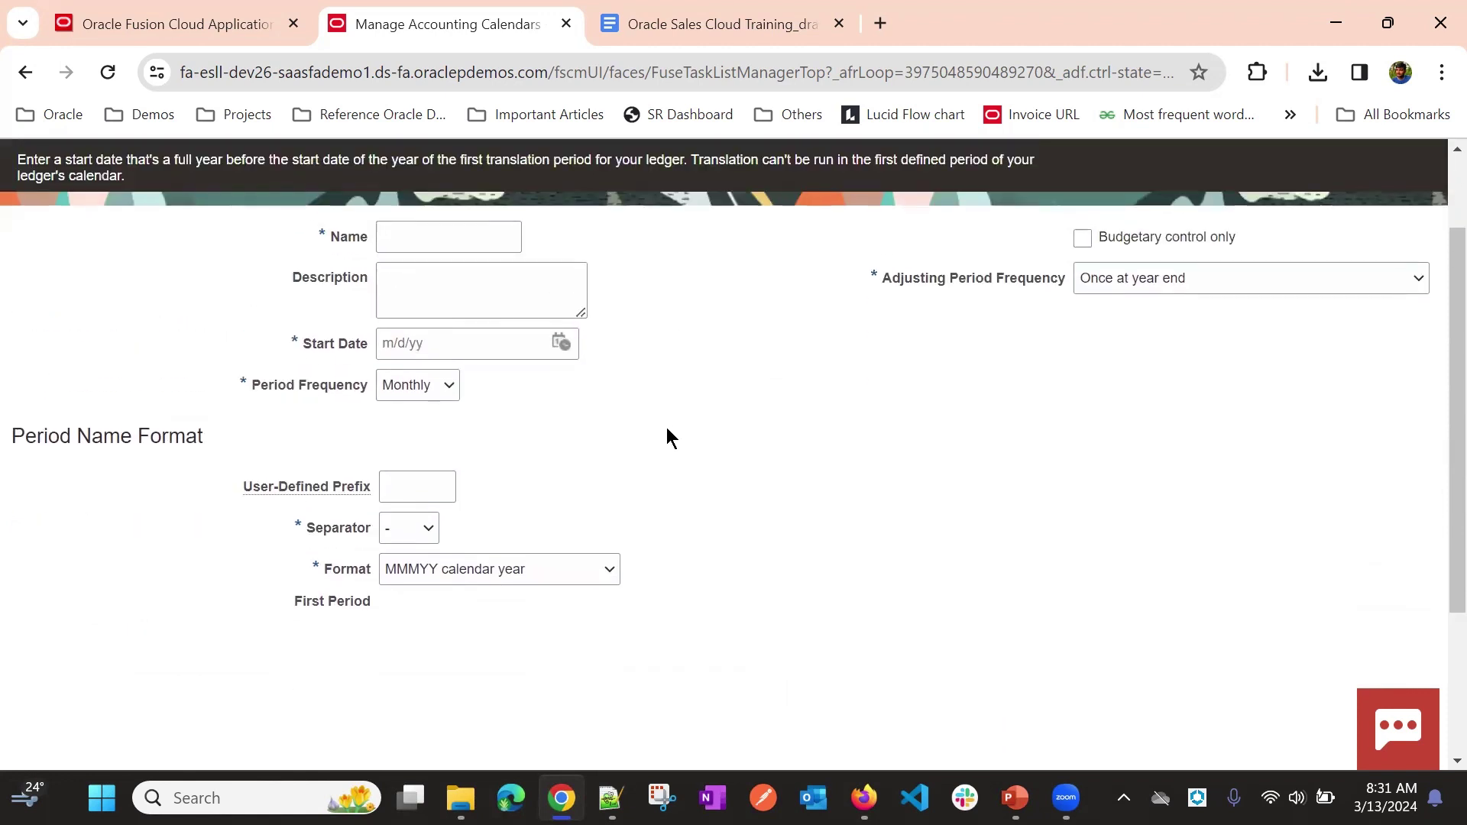
left_click(443, 236)
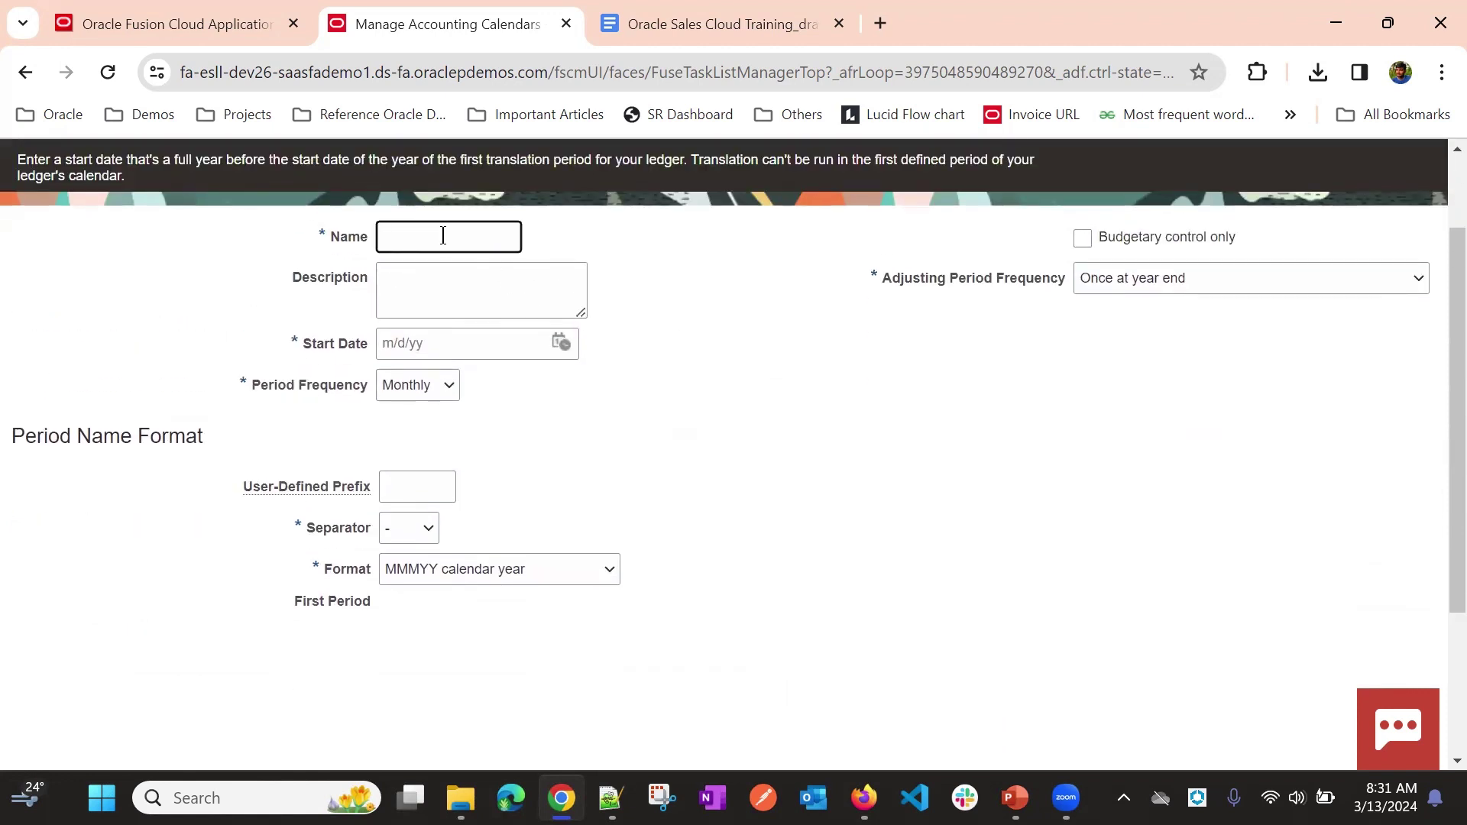
left_click(566, 348)
left_click(442, 384)
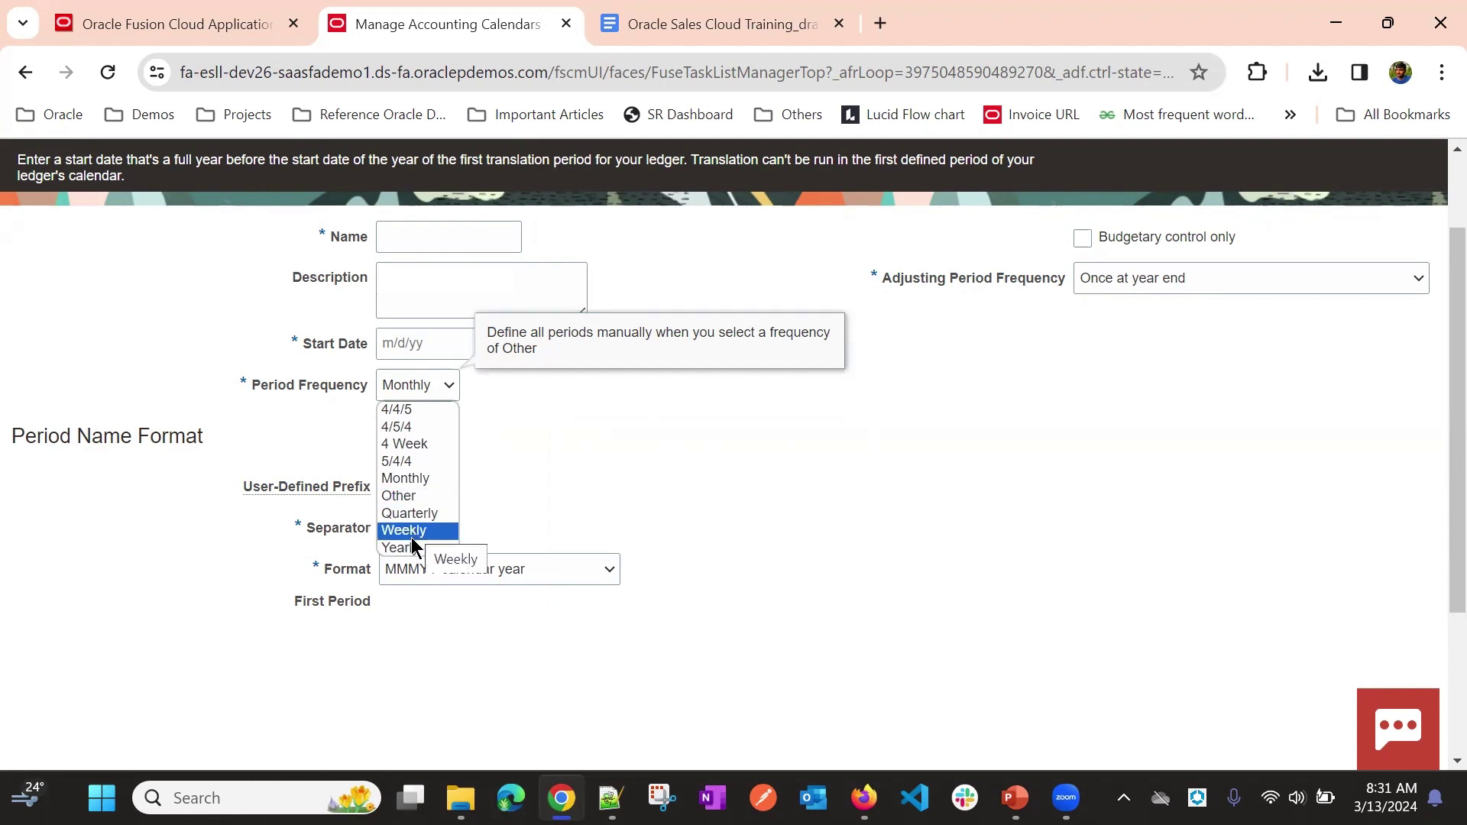
left_click(756, 414)
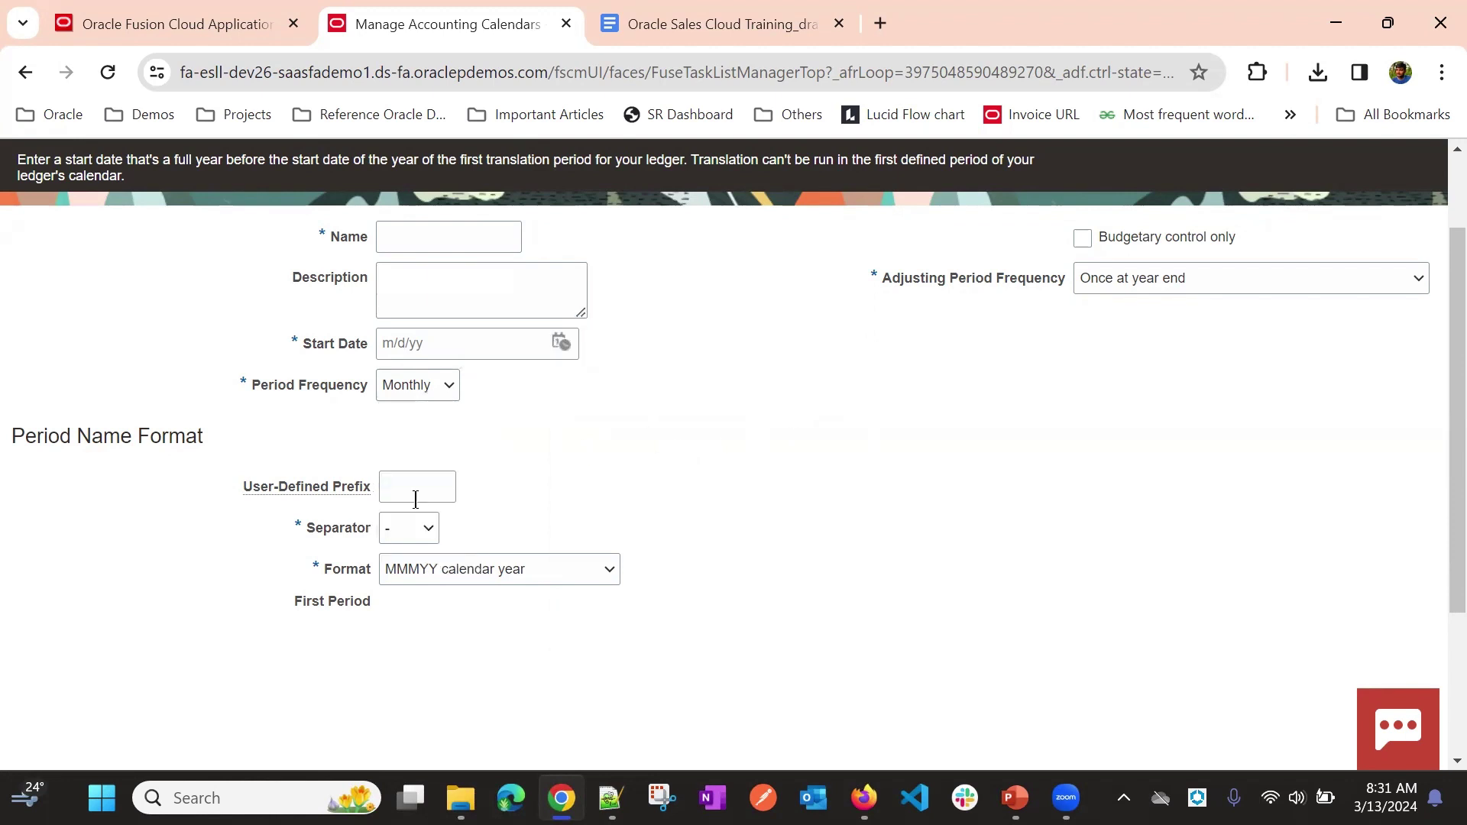
left_click(415, 528)
left_click(413, 553)
scroll(621, 515, "up", 1)
scroll(687, 443, "down", 2)
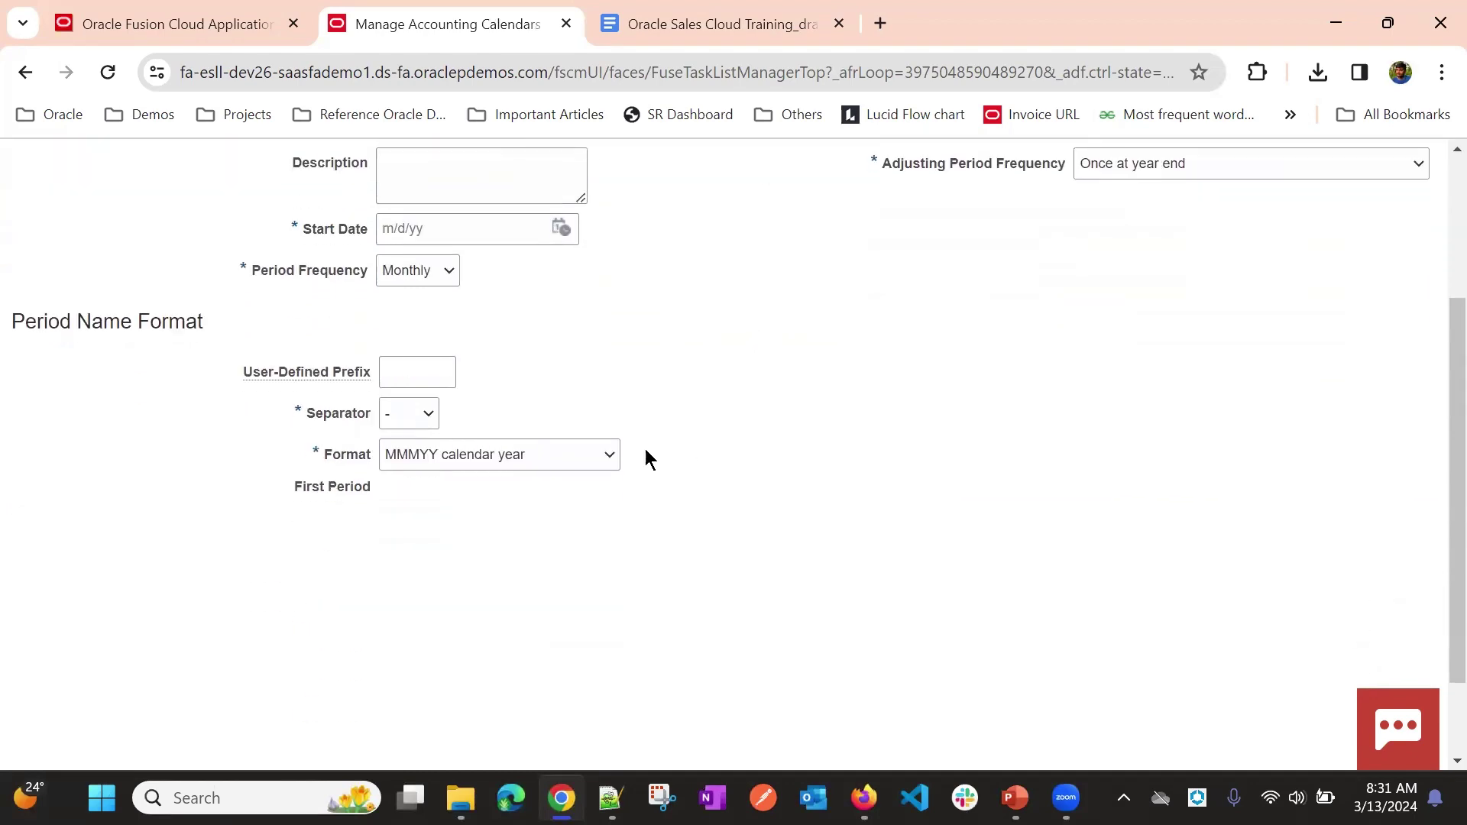
scroll(1137, 328, "up", 2)
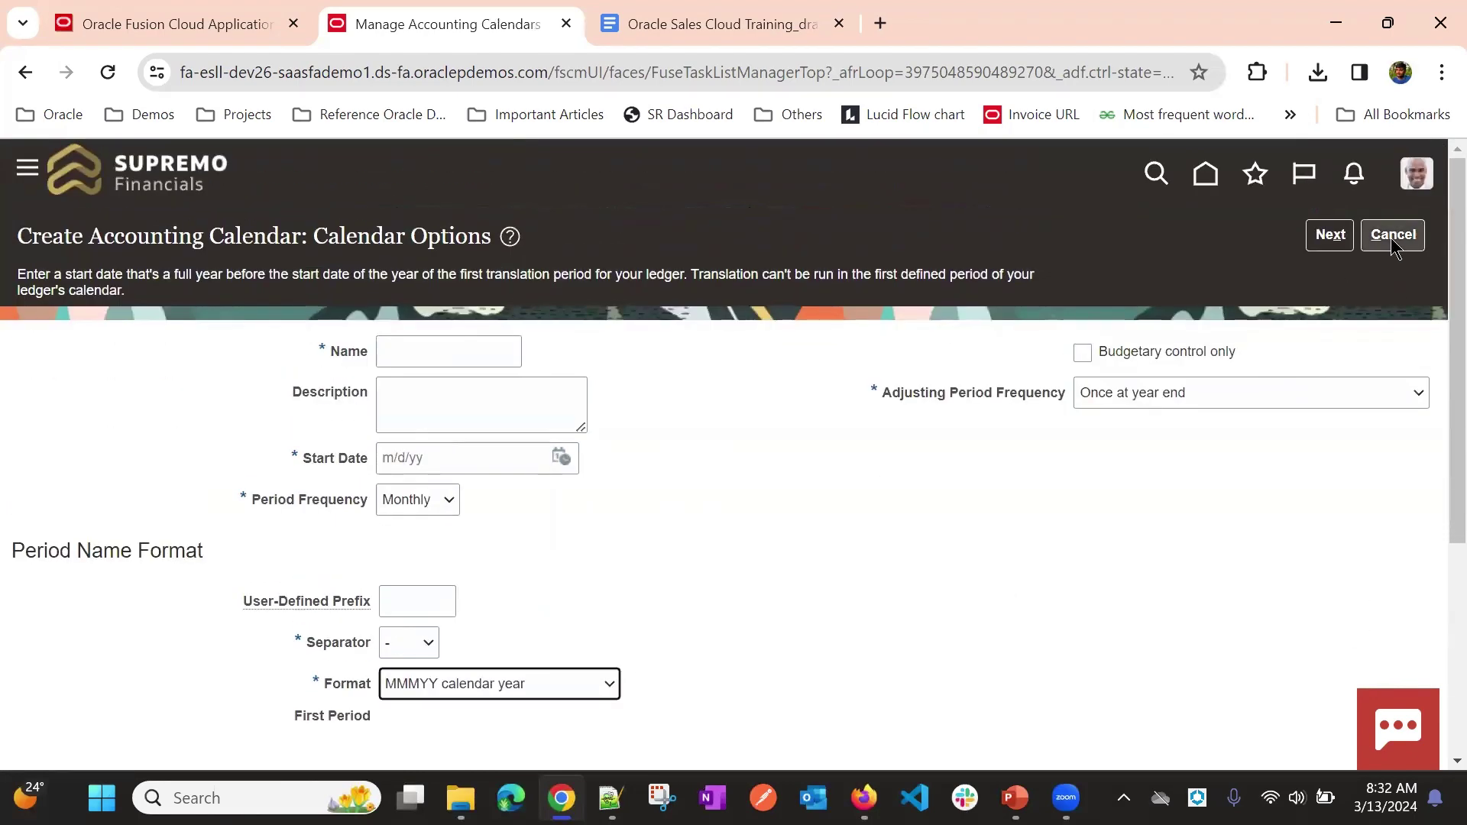
left_click(1392, 239)
scroll(657, 450, "down", 5)
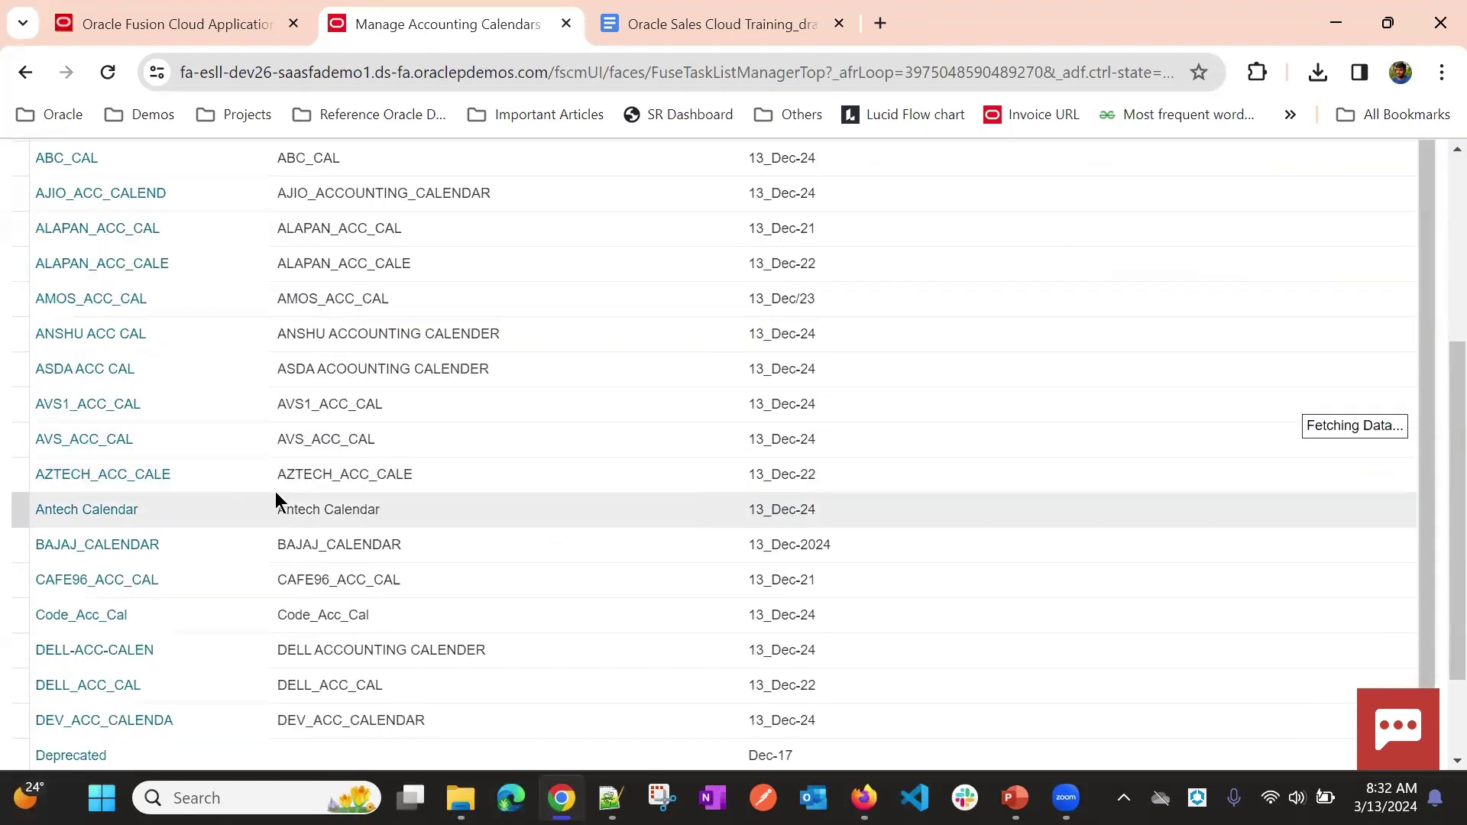
scroll(283, 484, "up", 4)
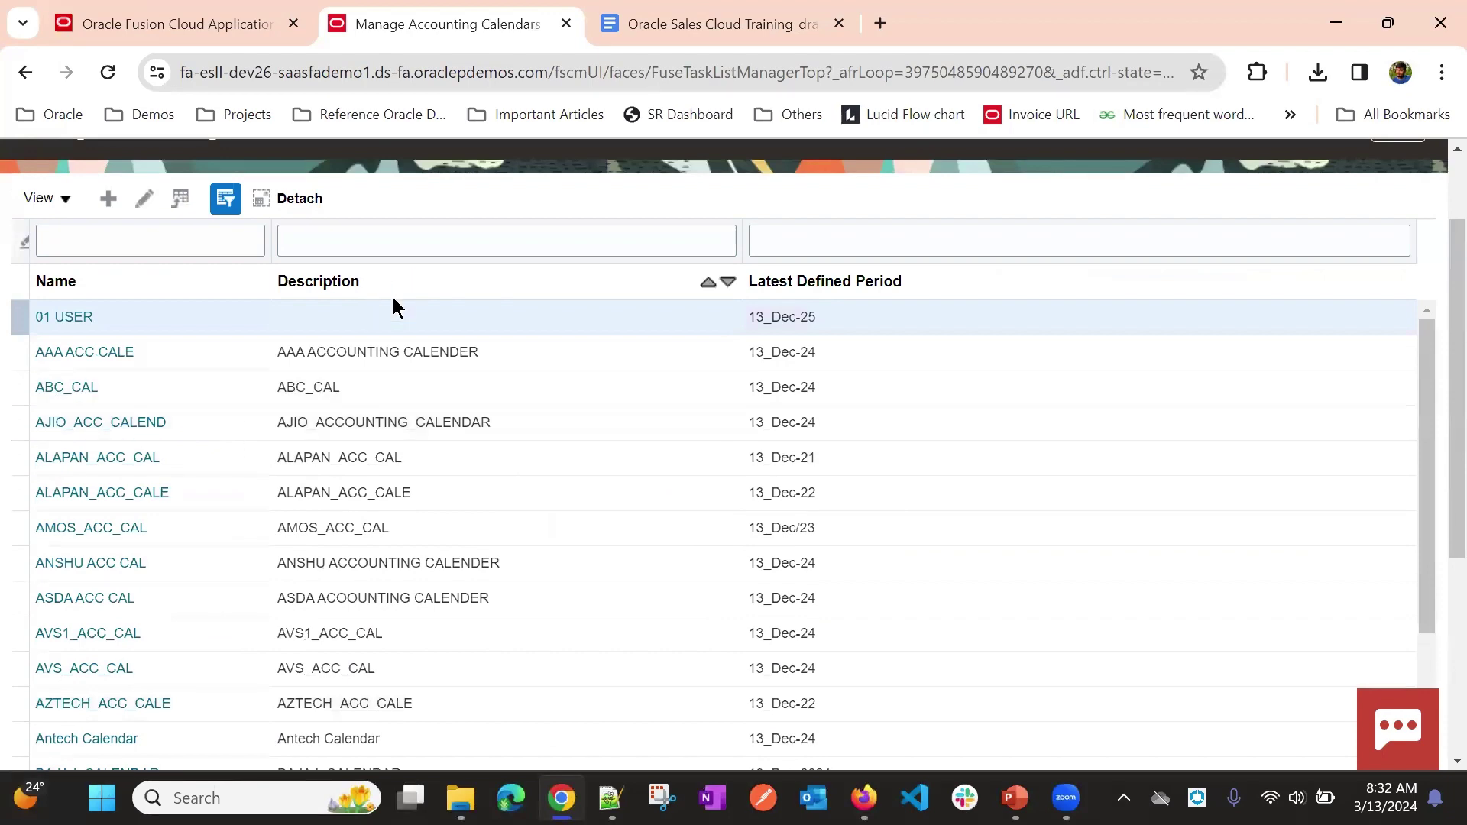
scroll(295, 498, "down", 5)
scroll(262, 461, "down", 3)
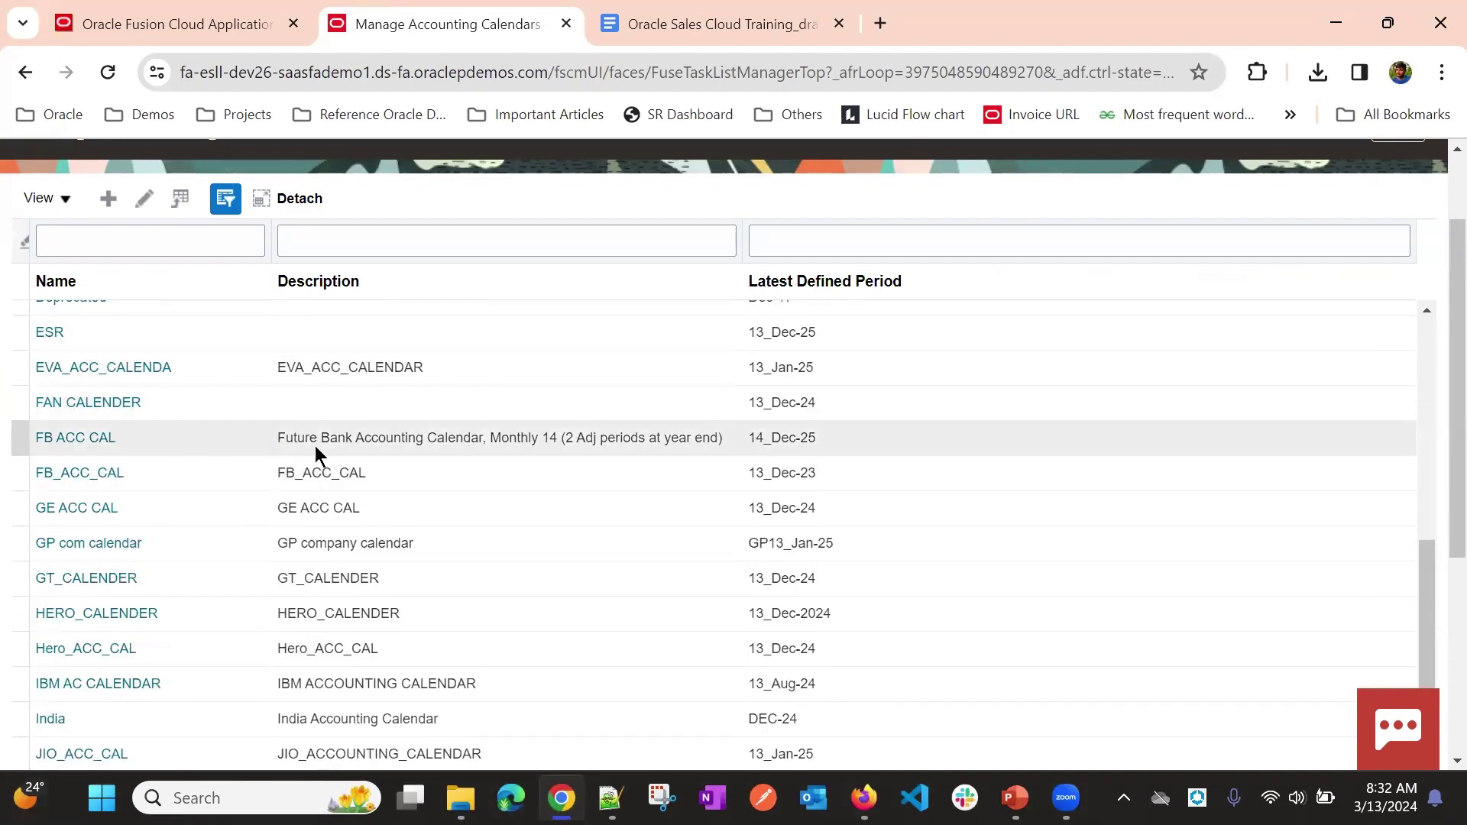
scroll(305, 466, "down", 10)
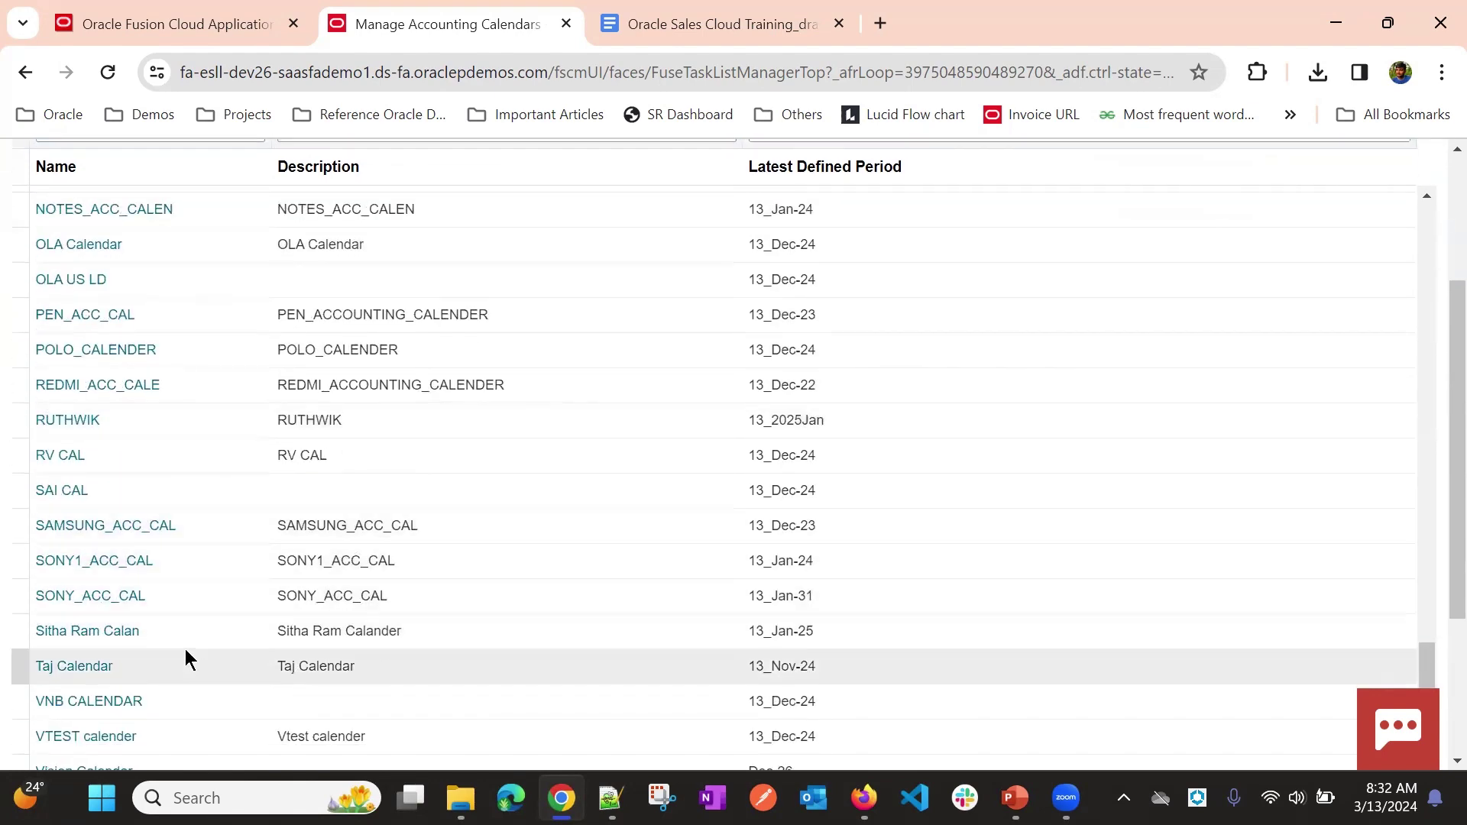
left_click(105, 636)
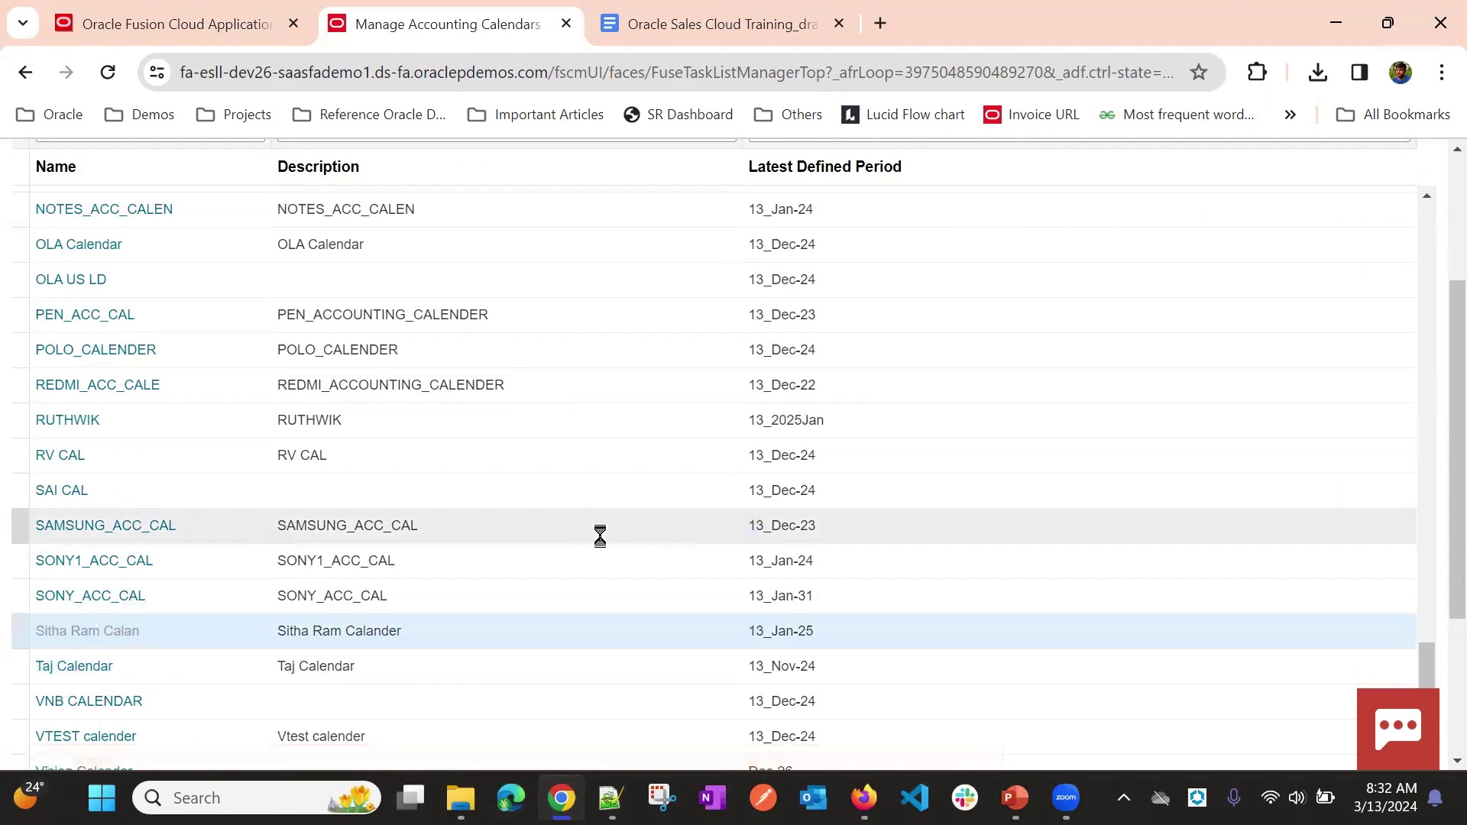
scroll(802, 413, "down", 5)
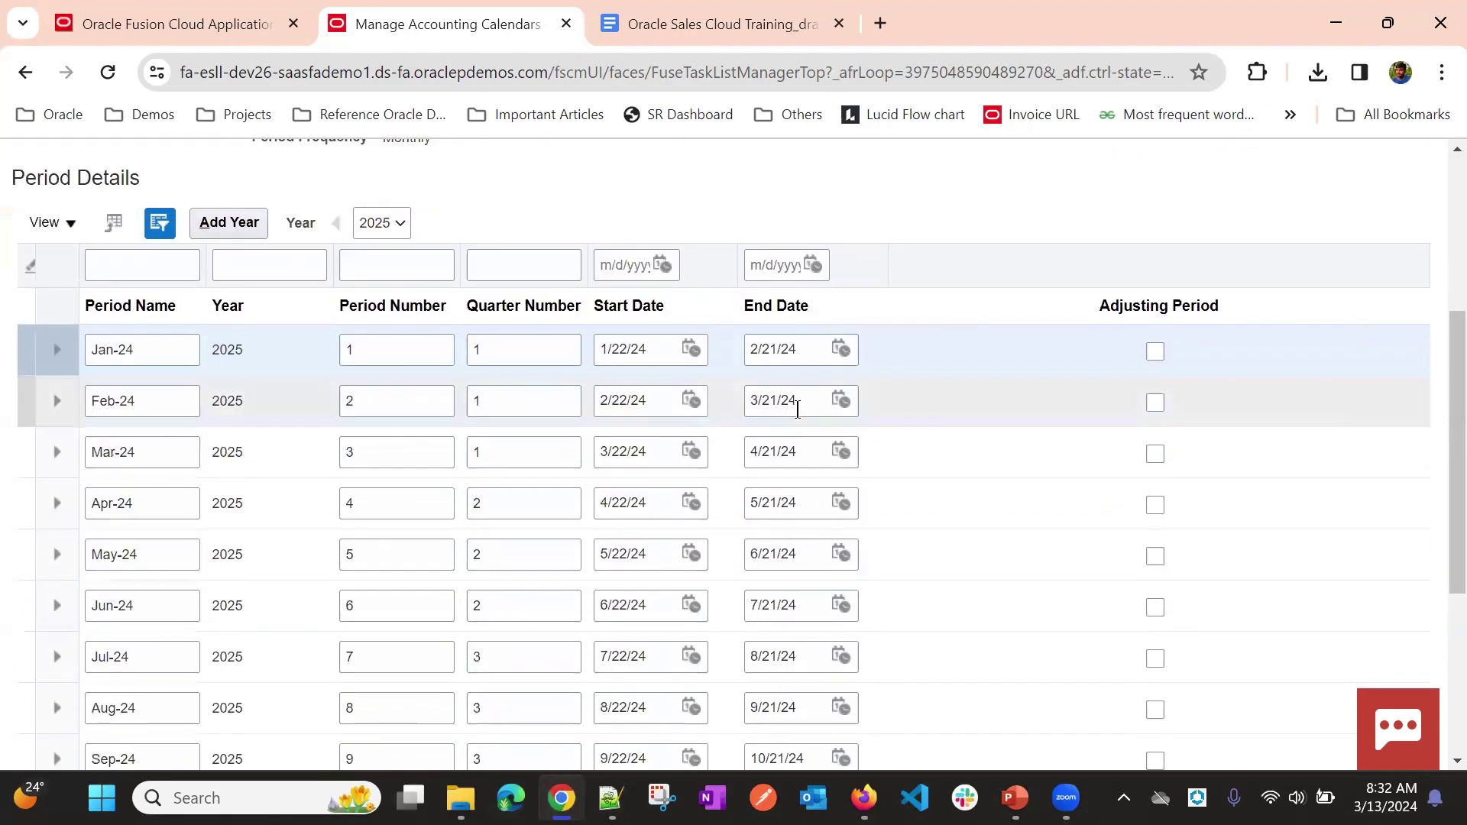
scroll(810, 377, "up", 3)
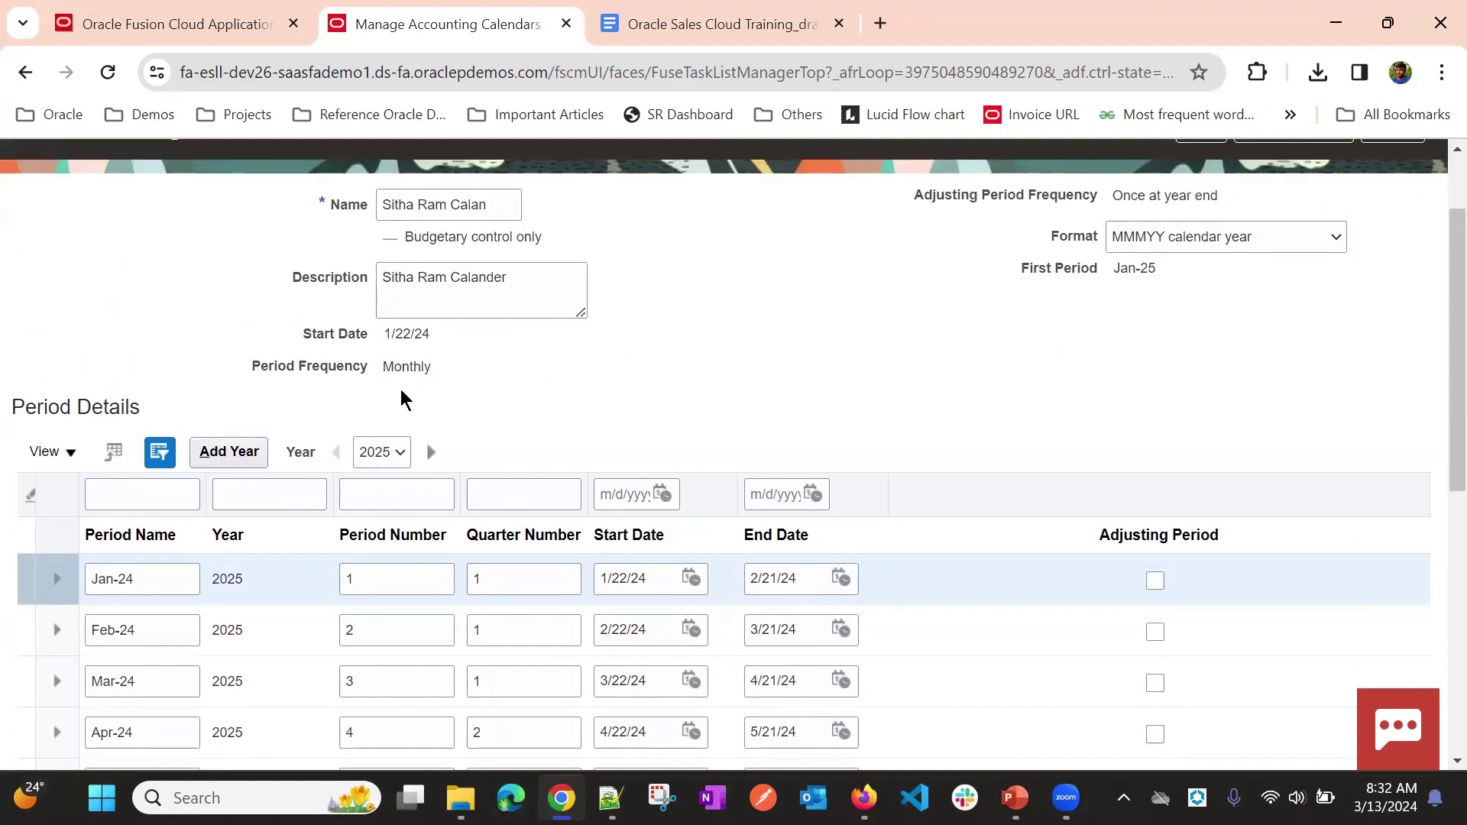
scroll(397, 386, "up", 2)
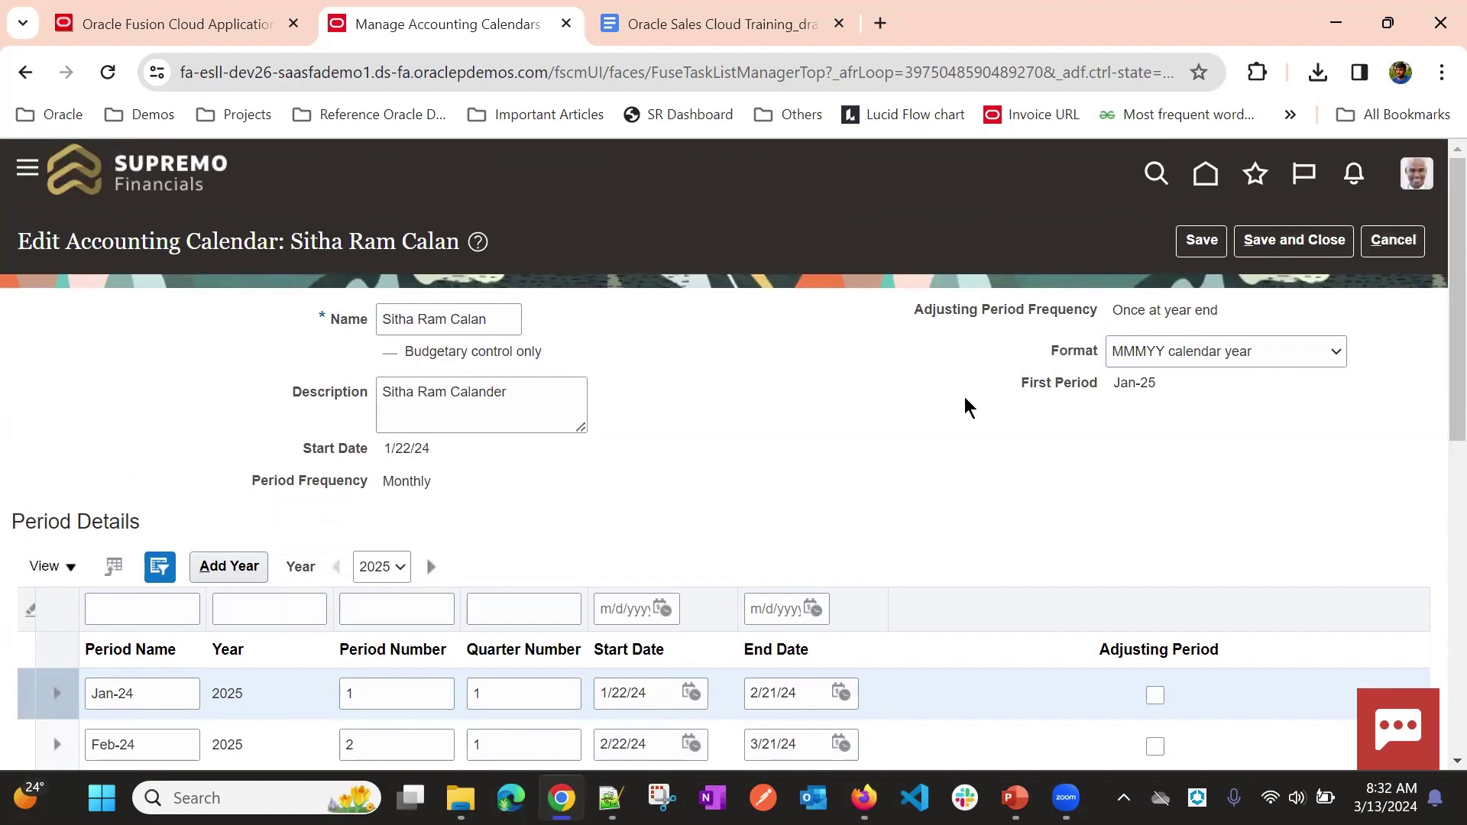
left_click_drag(389, 320, 482, 313)
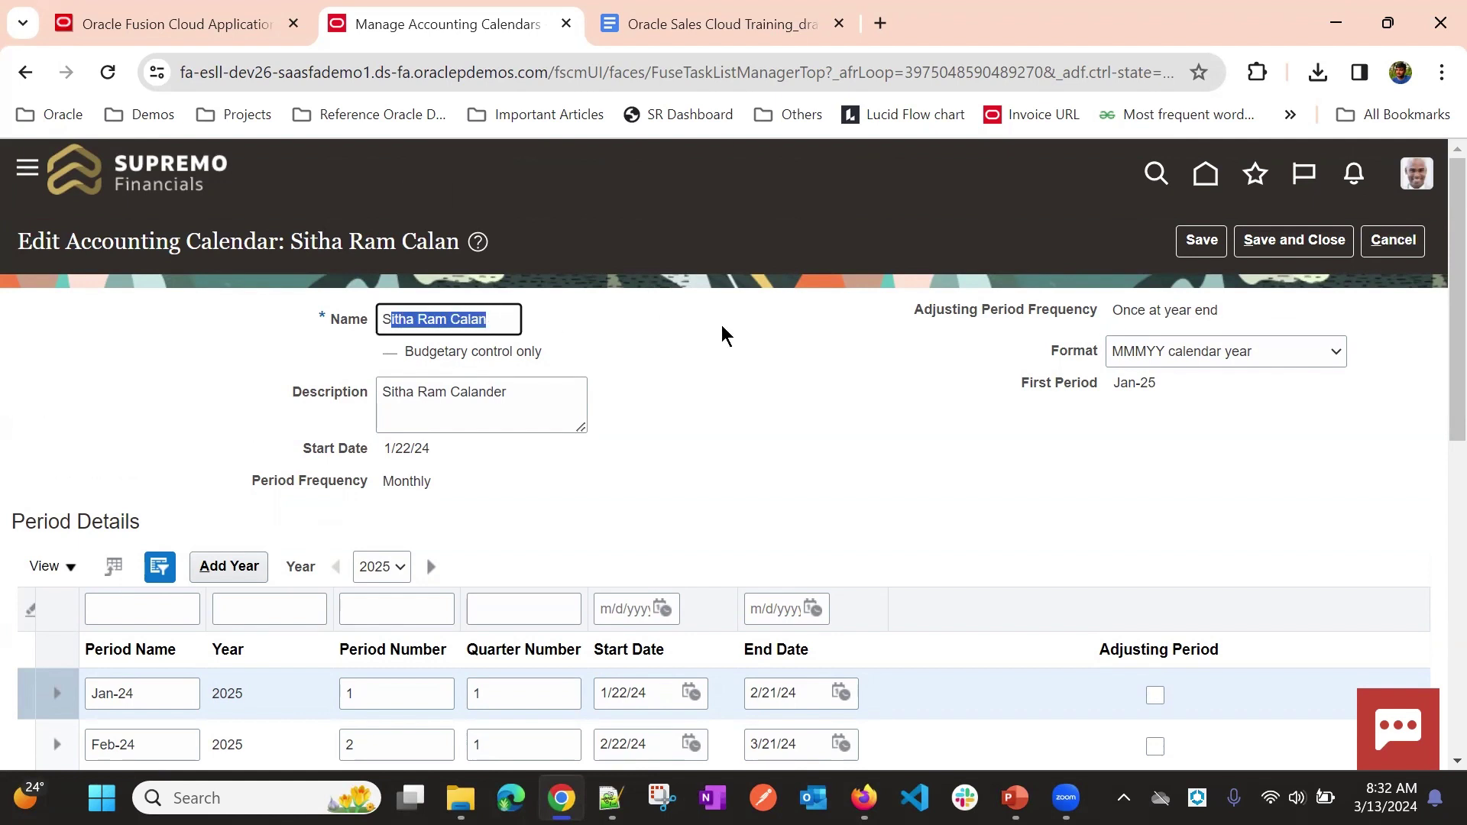
left_click_drag(436, 394, 550, 400)
left_click(411, 493)
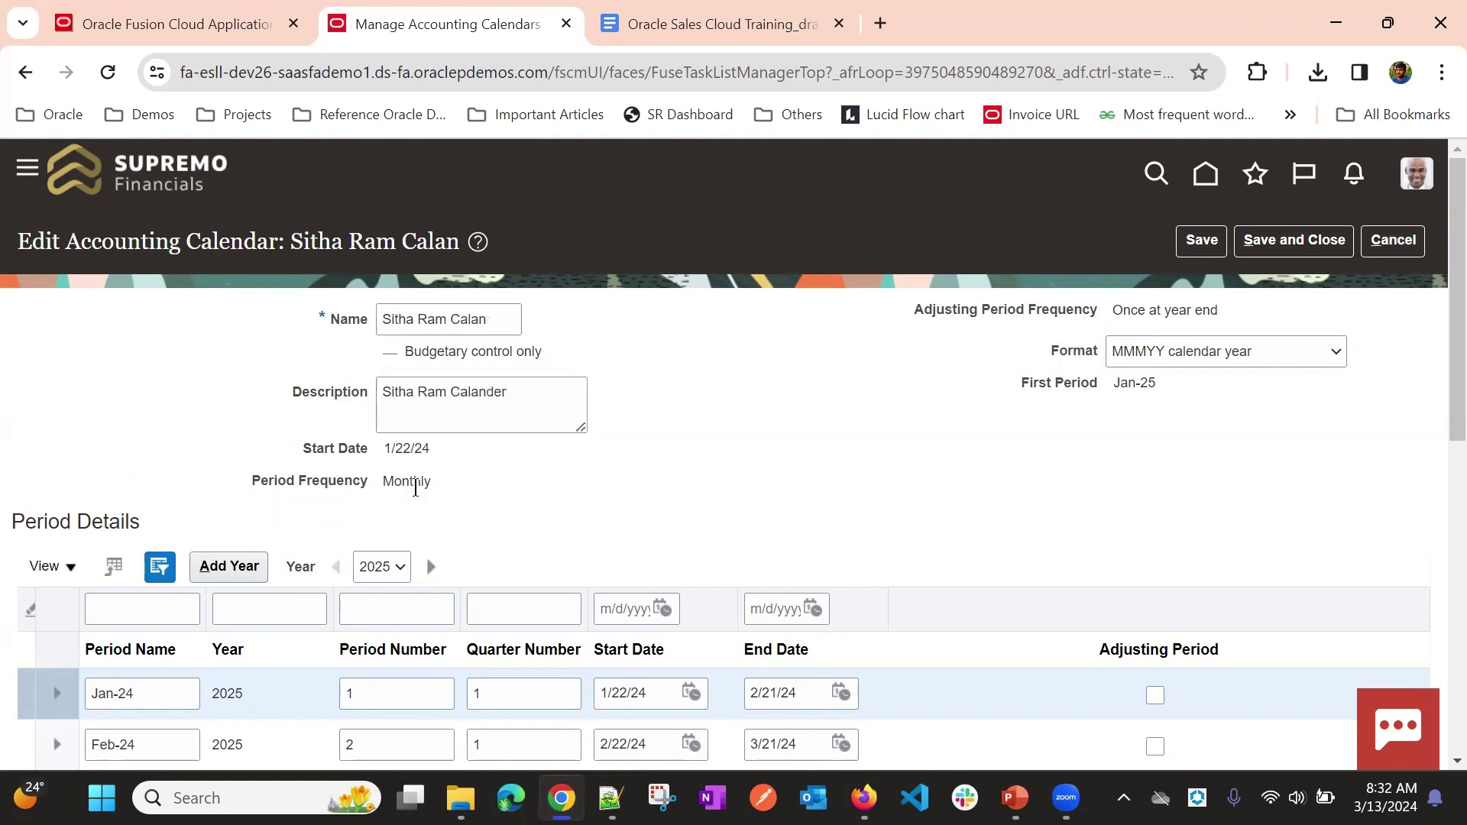
left_click_drag(386, 486, 449, 497)
left_click_drag(910, 318, 1104, 349)
left_click(946, 386)
left_click_drag(914, 314, 1215, 310)
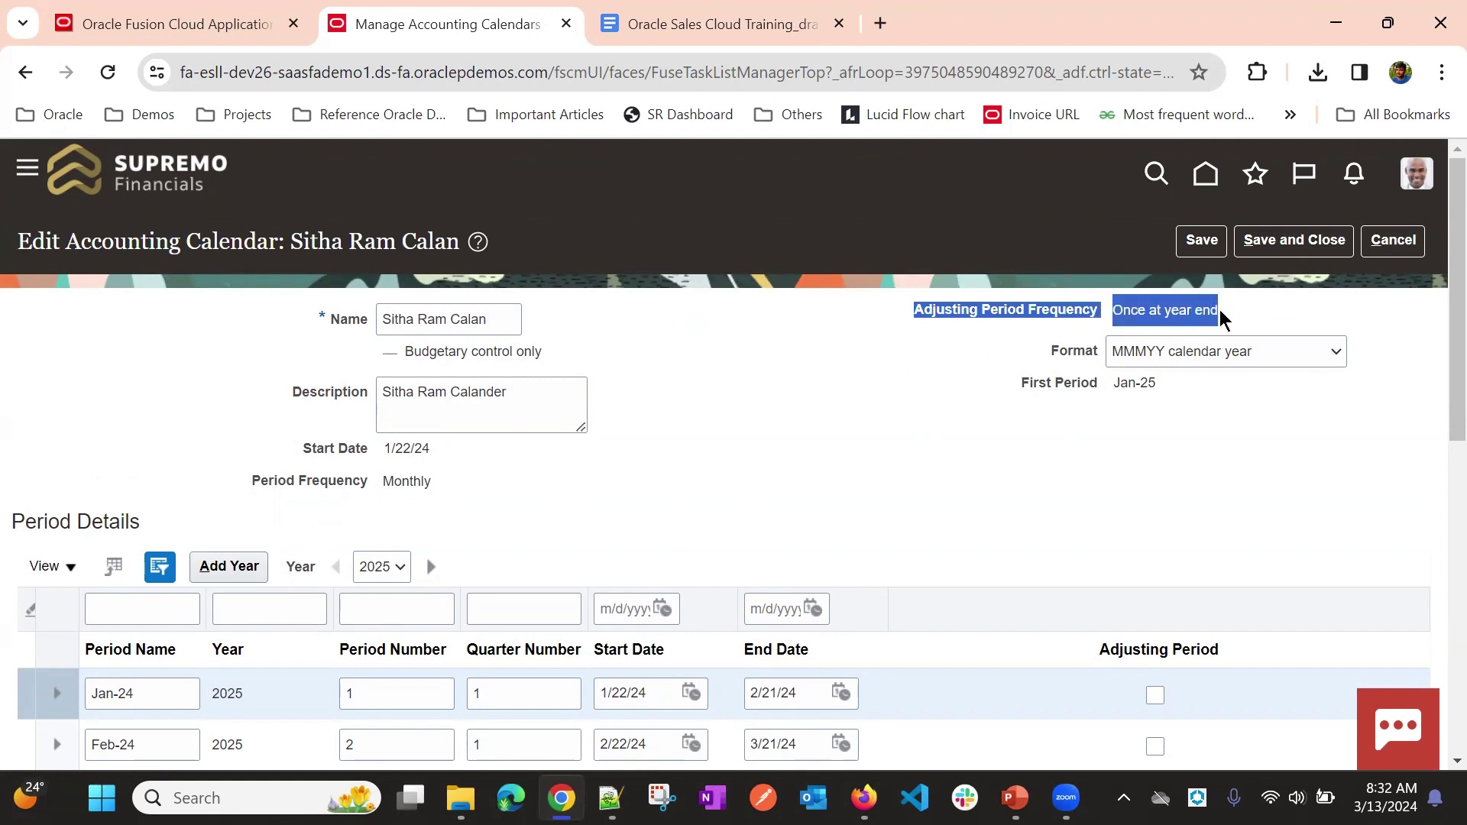
left_click(1016, 347)
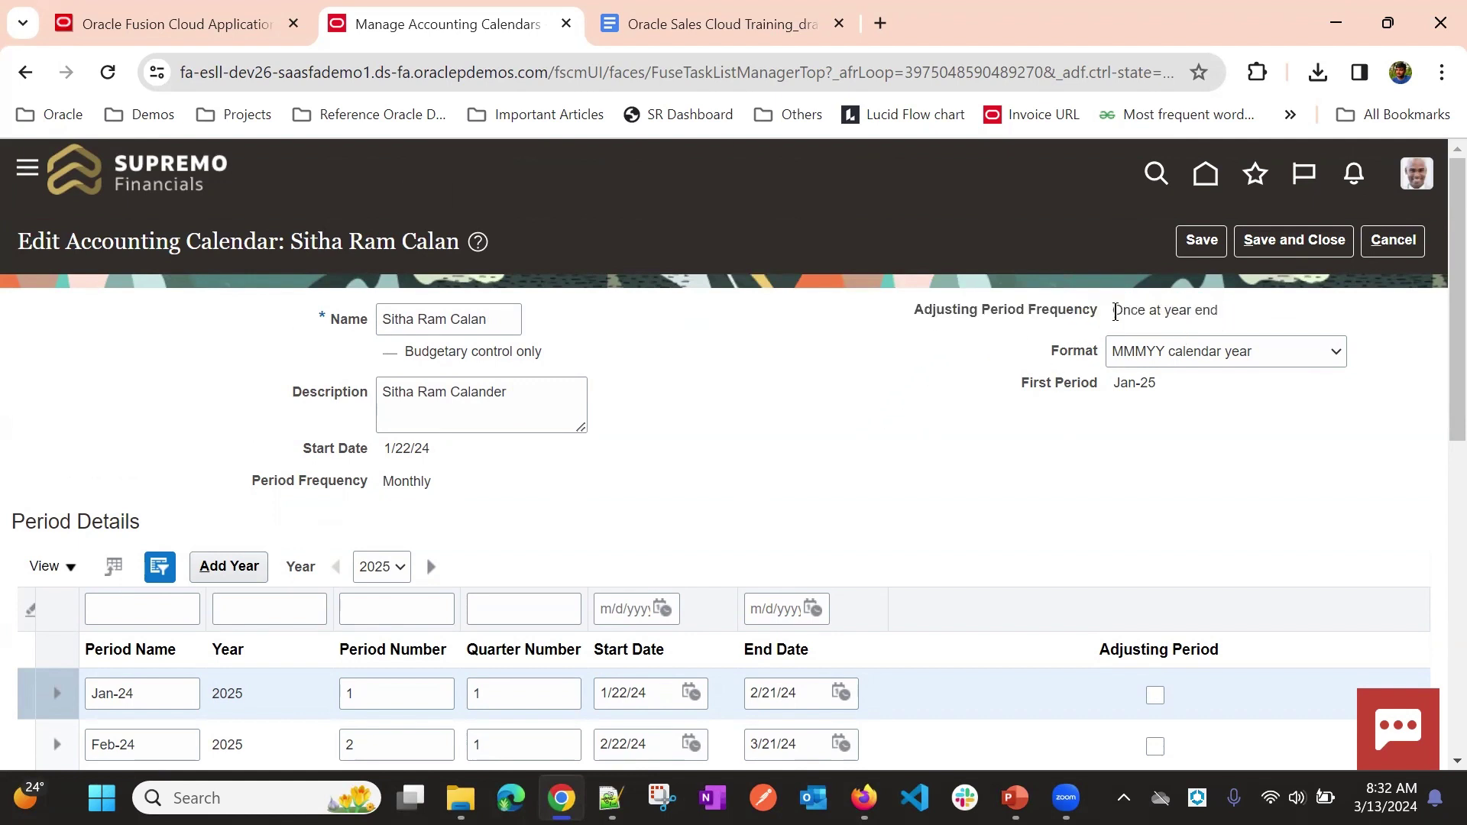
left_click_drag(1114, 312, 1238, 317)
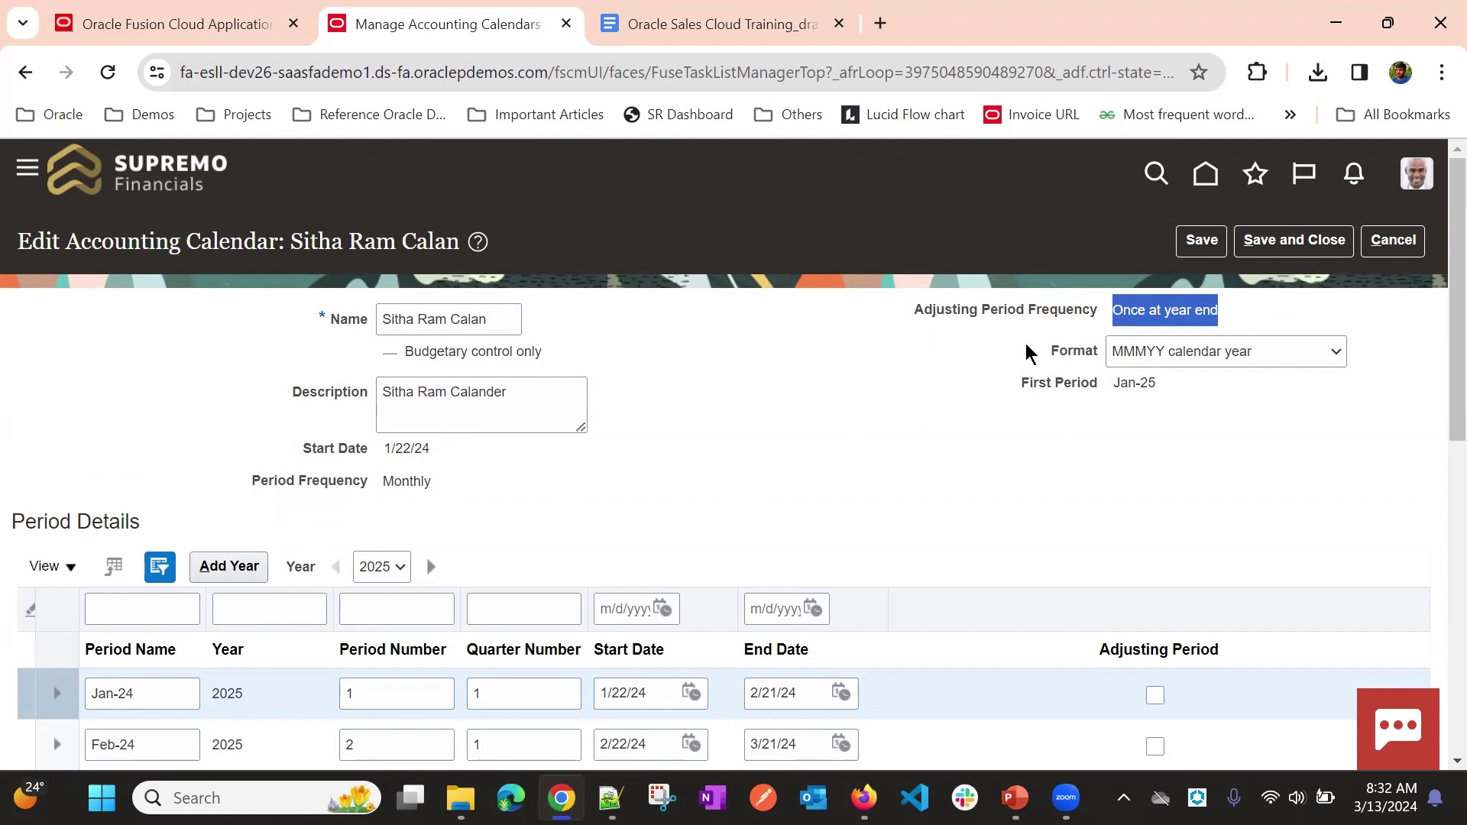
left_click_drag(910, 368, 1226, 301)
left_click(1103, 313)
left_click(1107, 290)
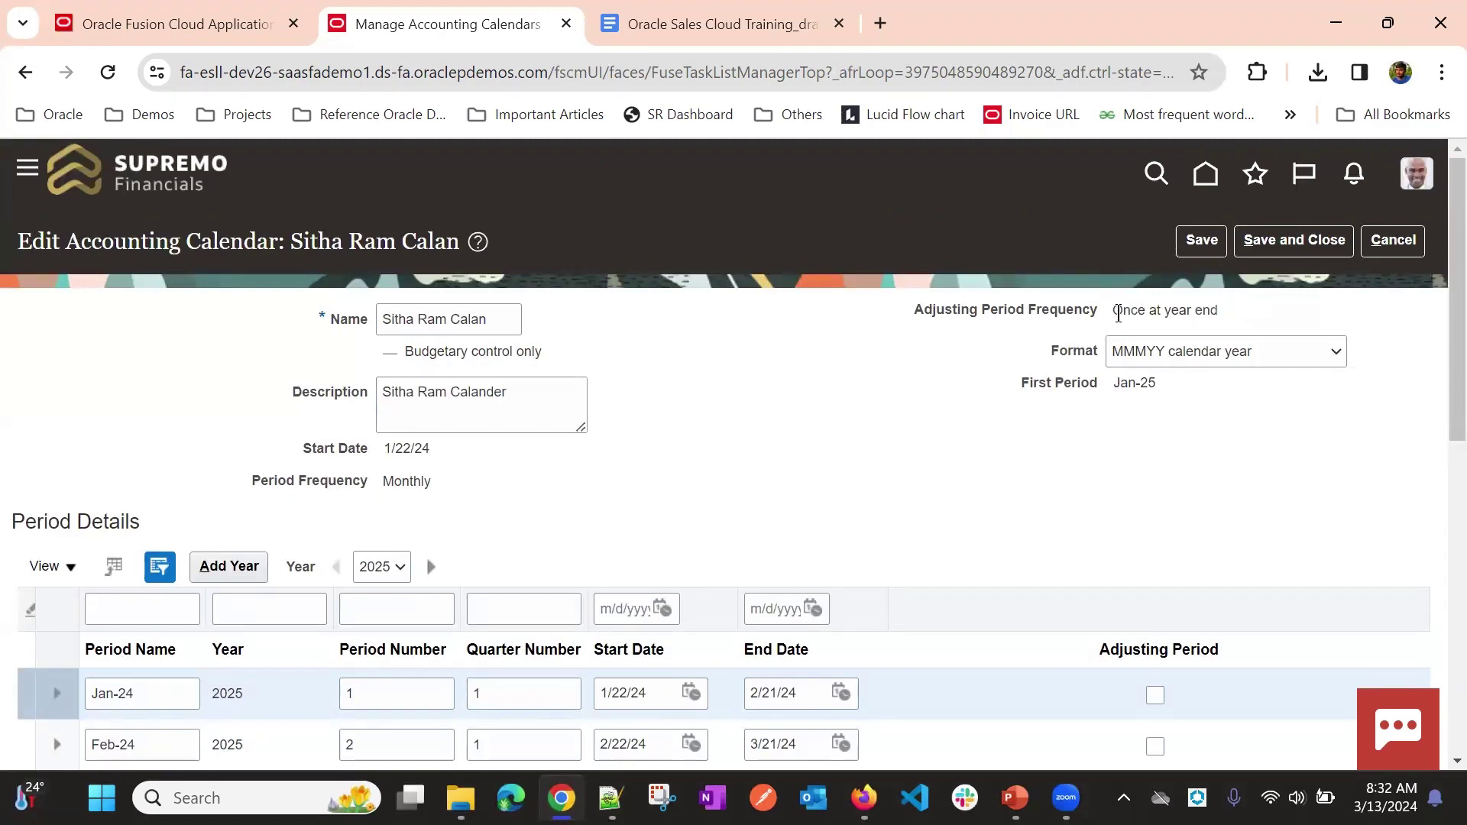
left_click_drag(1114, 311, 1228, 296)
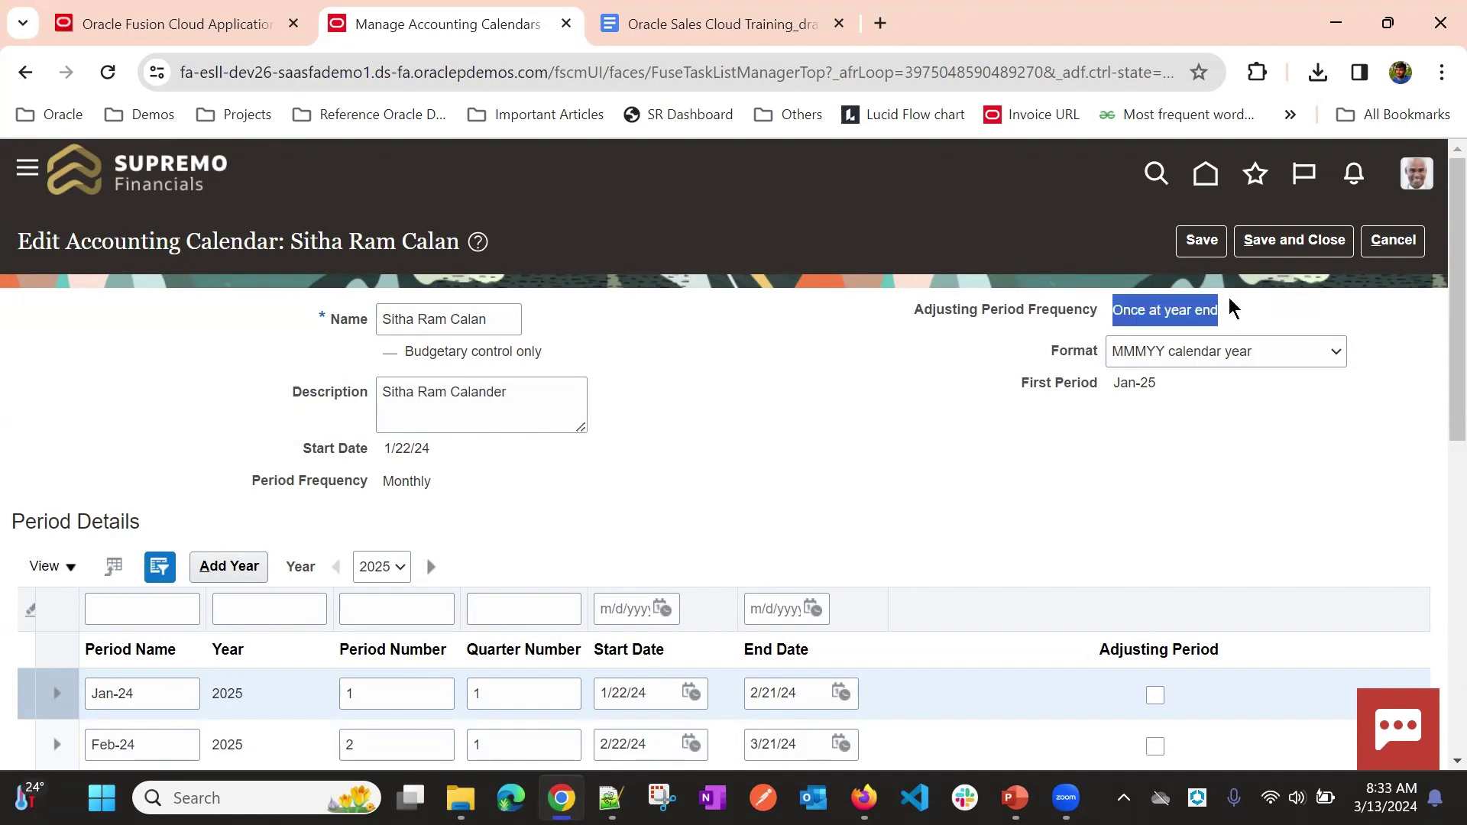
left_click(984, 412)
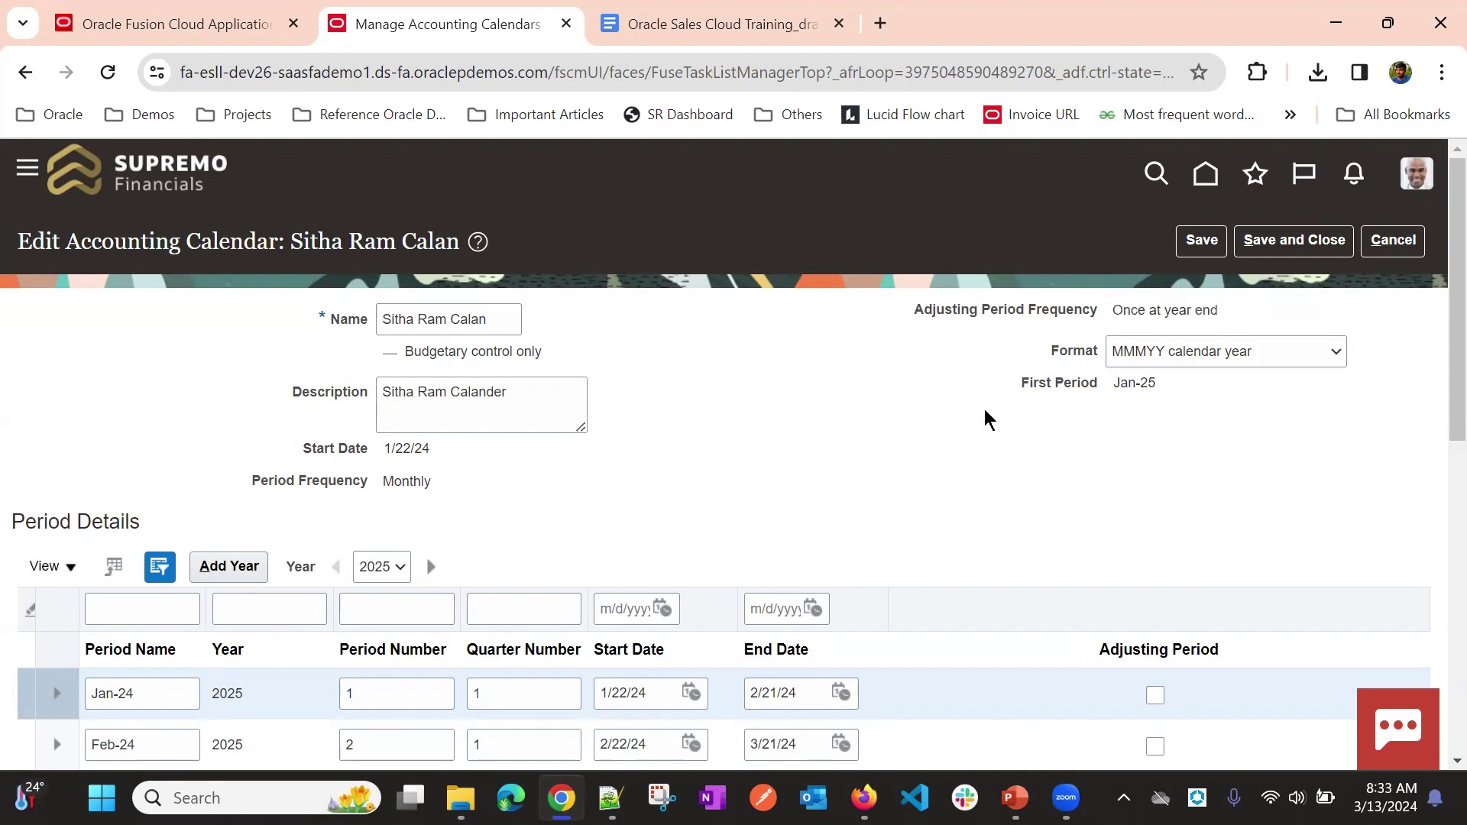
left_click(1211, 350)
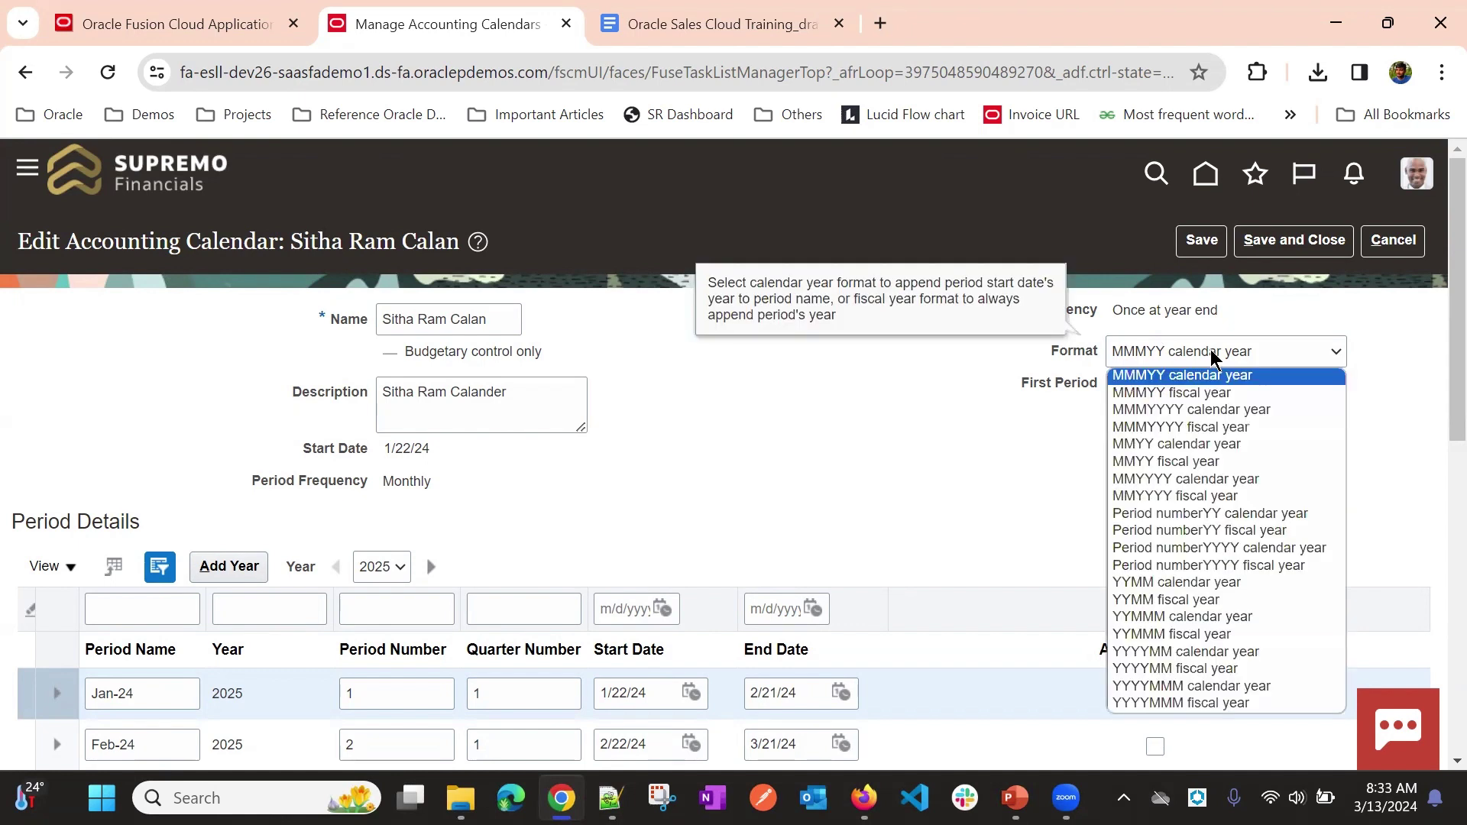
left_click(1046, 398)
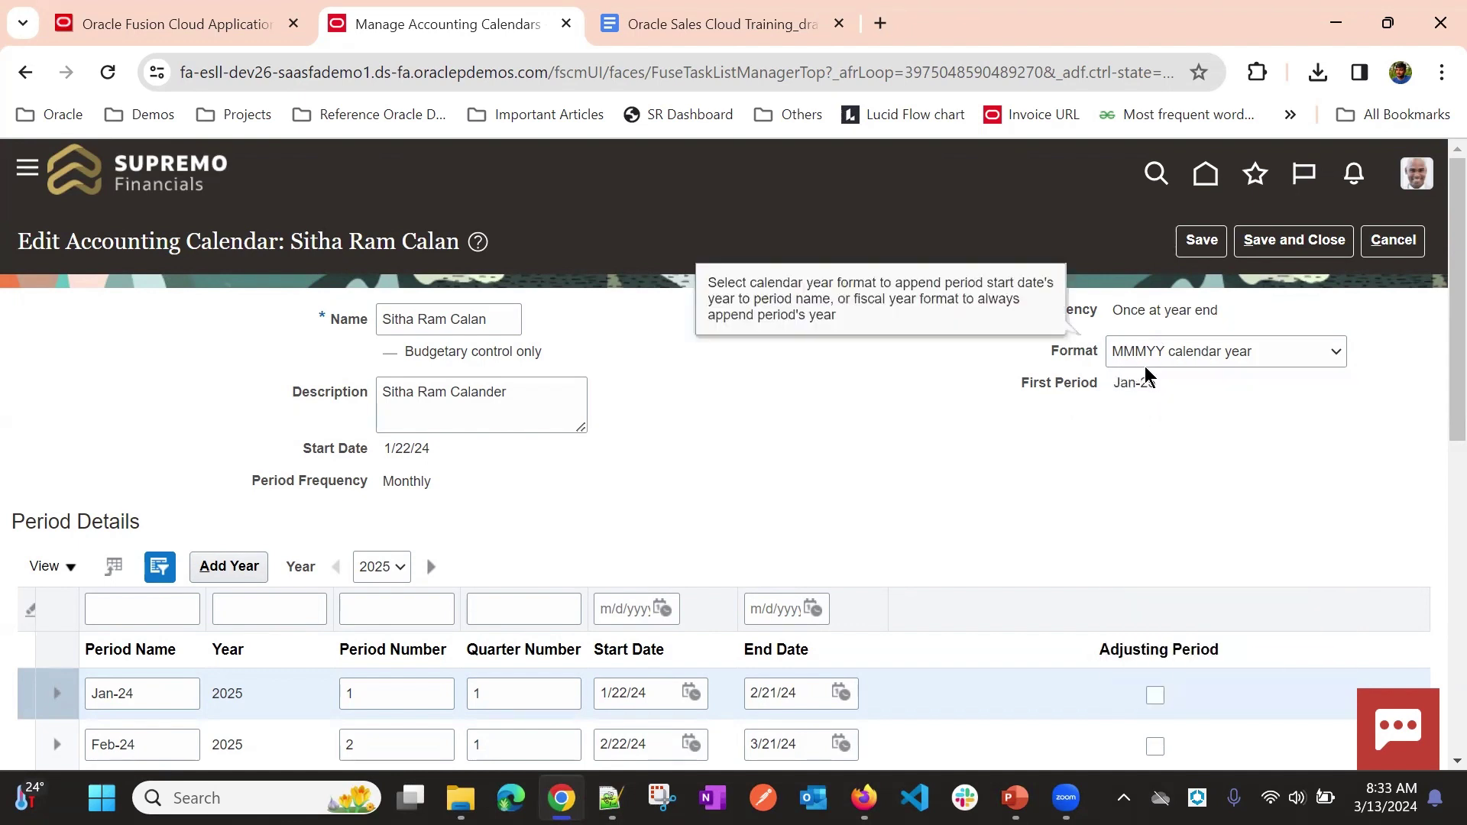
left_click(1166, 349)
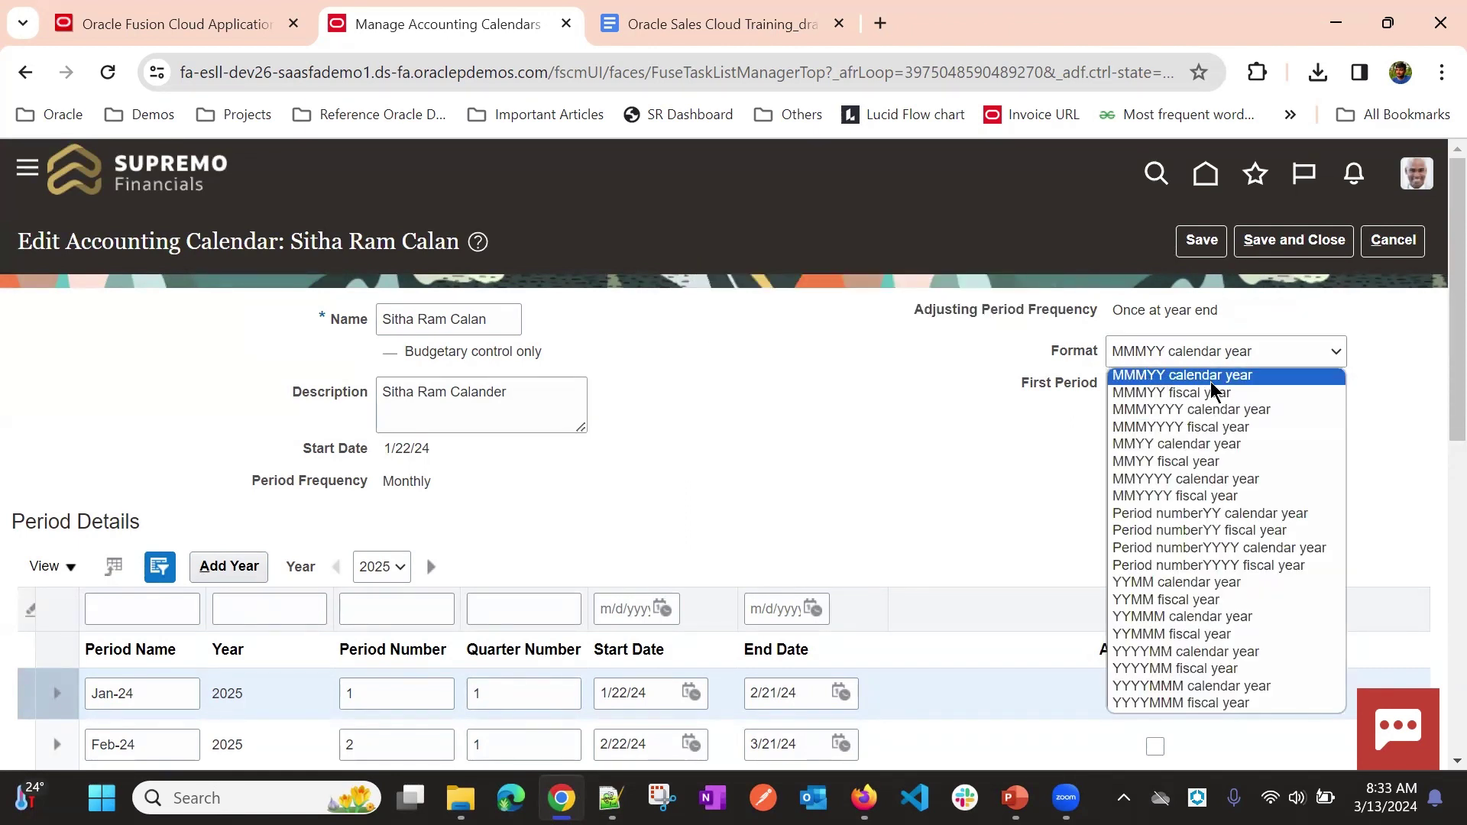
left_click(916, 451)
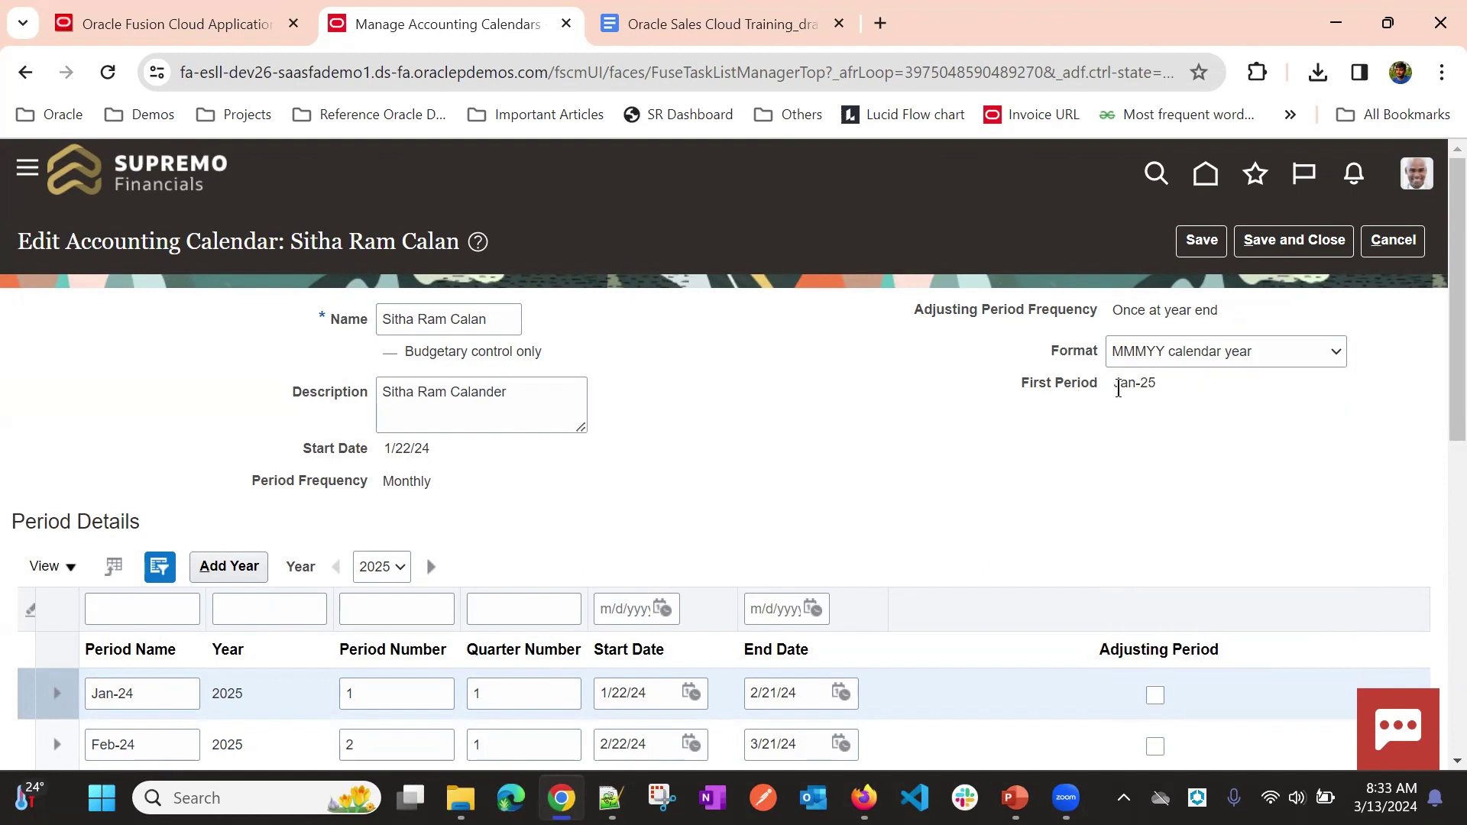
mouse_move(1115, 384)
left_mouse_down()
mouse_move(1165, 393)
mouse_move(1124, 390)
mouse_move(1140, 387)
left_mouse_up()
left_click(1110, 418)
left_click(1136, 392)
left_click_drag(1135, 385, 1142, 384)
left_click(1144, 385)
Discard the current form, start a new calendar, and name it 'TATA Calender'.
left_click(1365, 255)
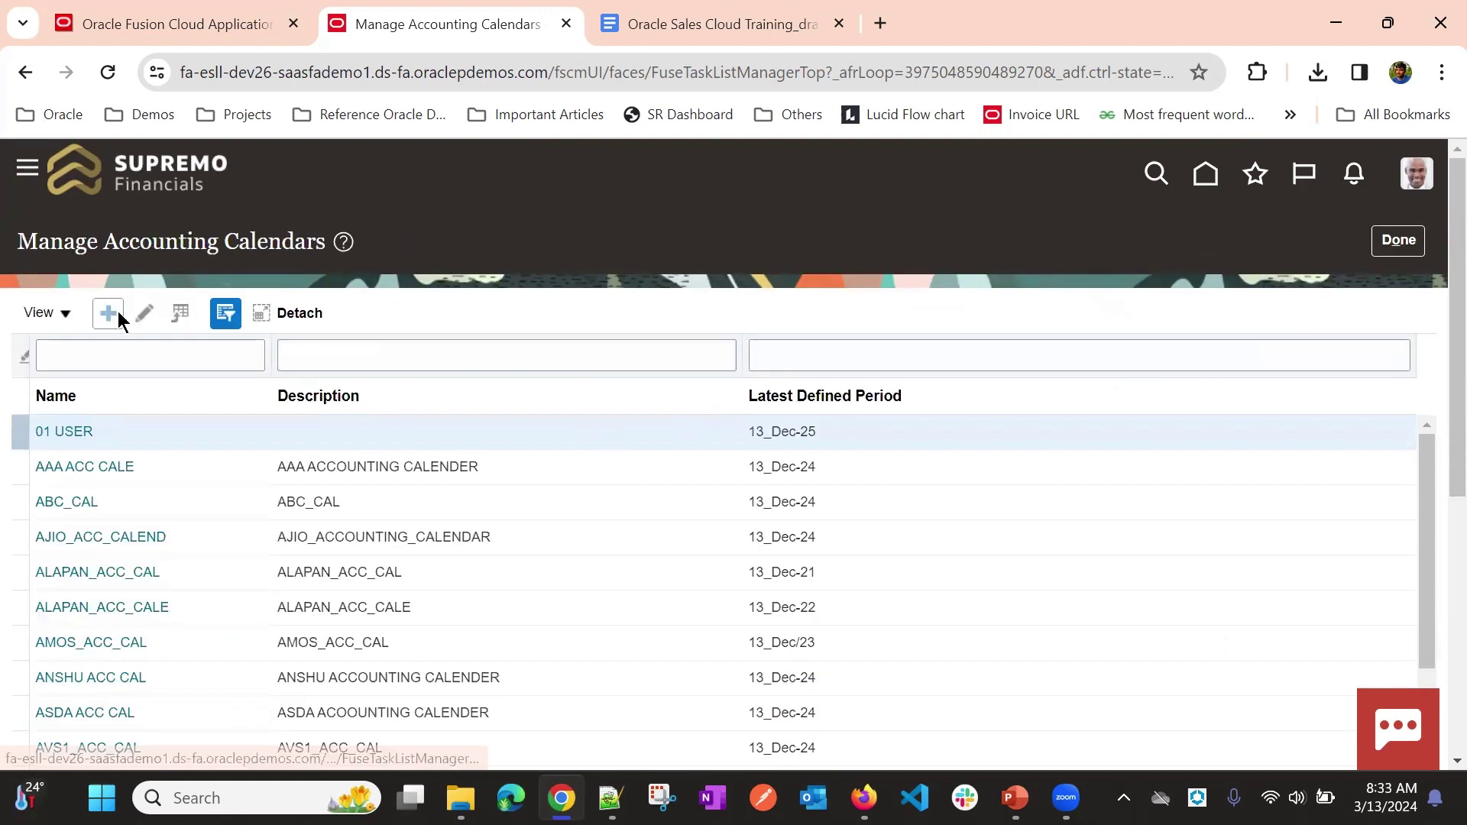
left_click(108, 312)
left_click(478, 338)
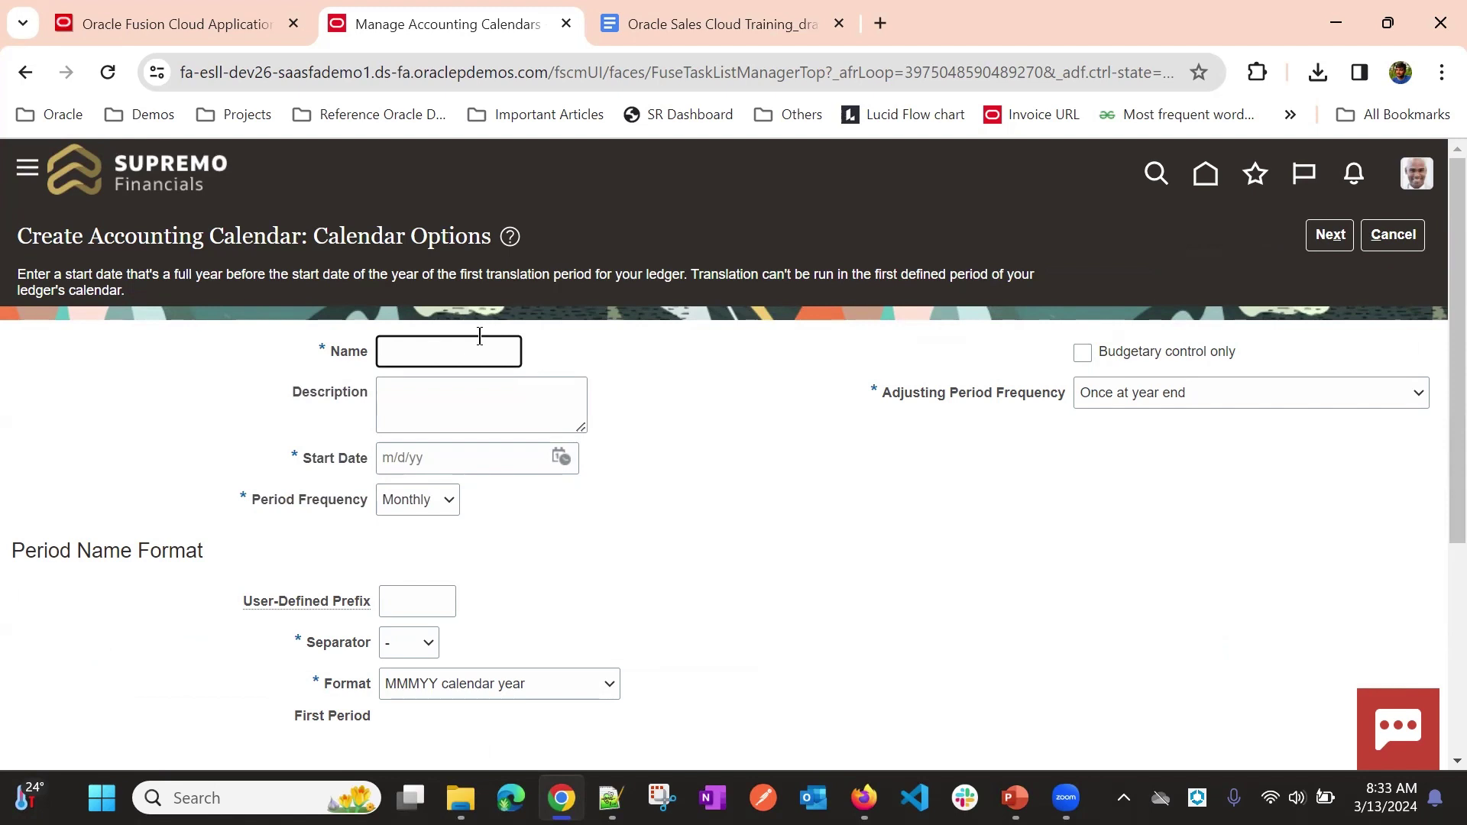
type("TATA  Caleder")
Set the calendar's start date to 3/1/90 in the date picker.
left_click(560, 457)
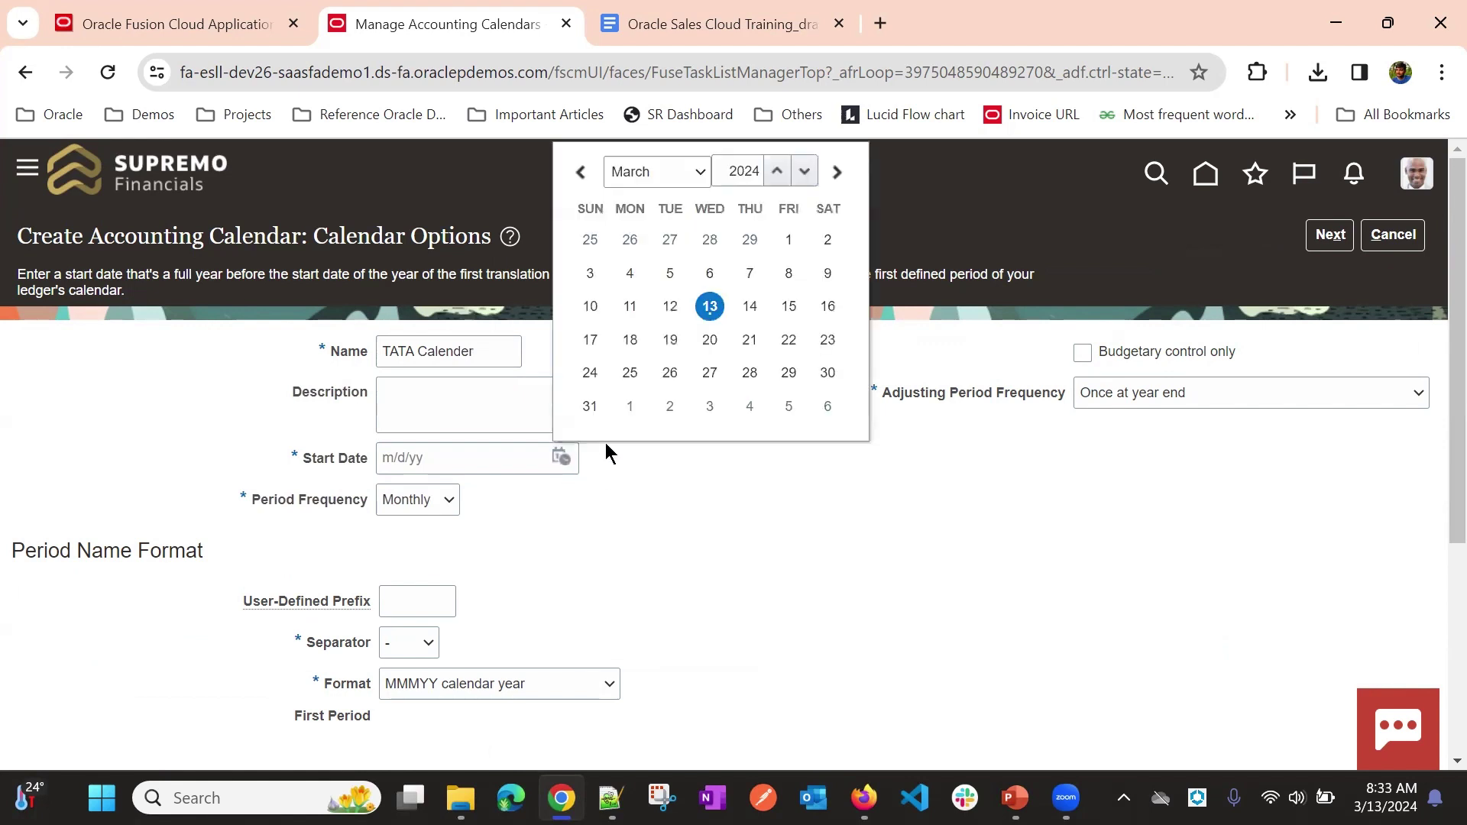
double_click(744, 172)
type("1990")
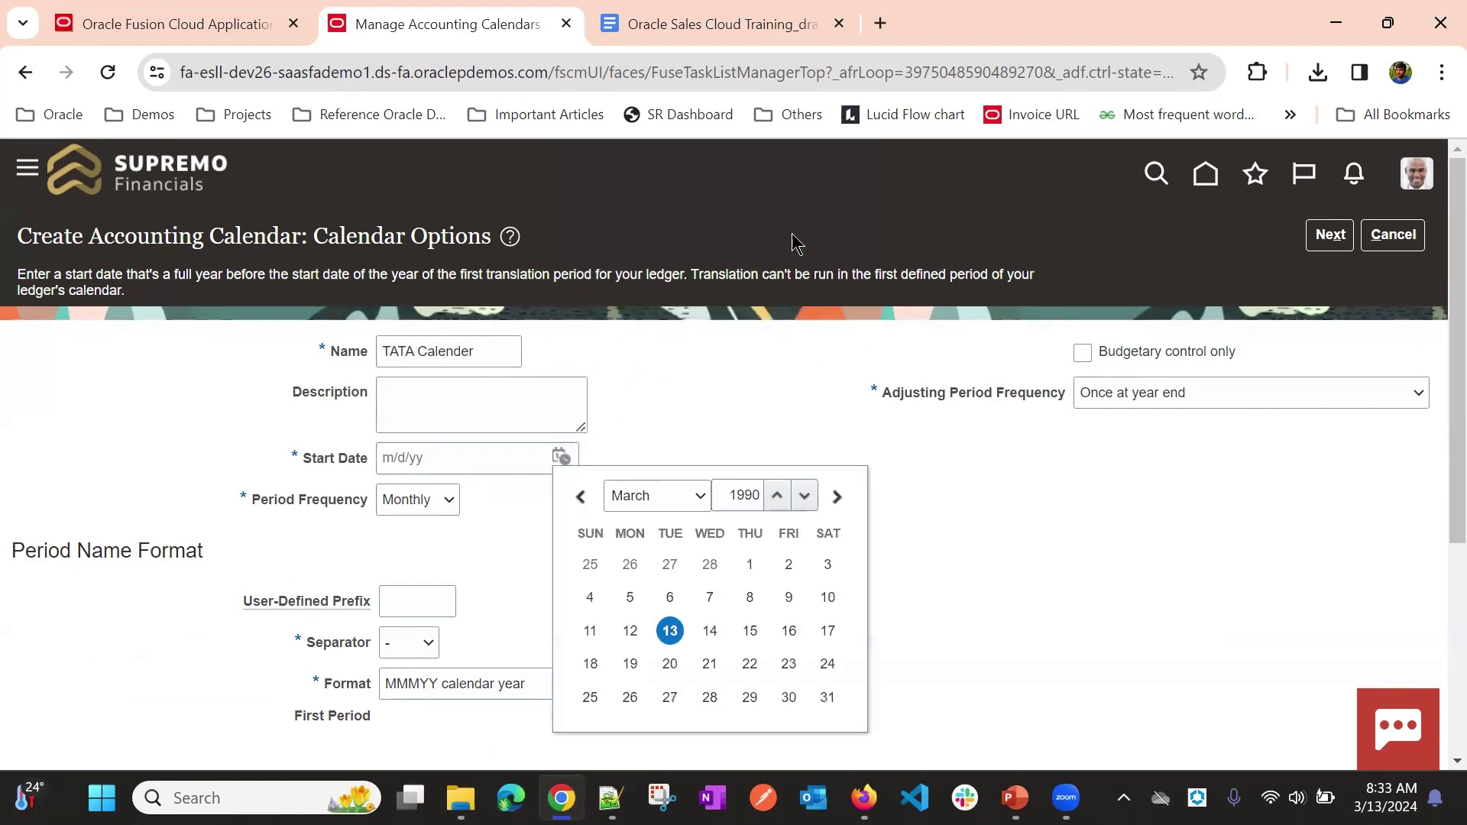
left_click(750, 564)
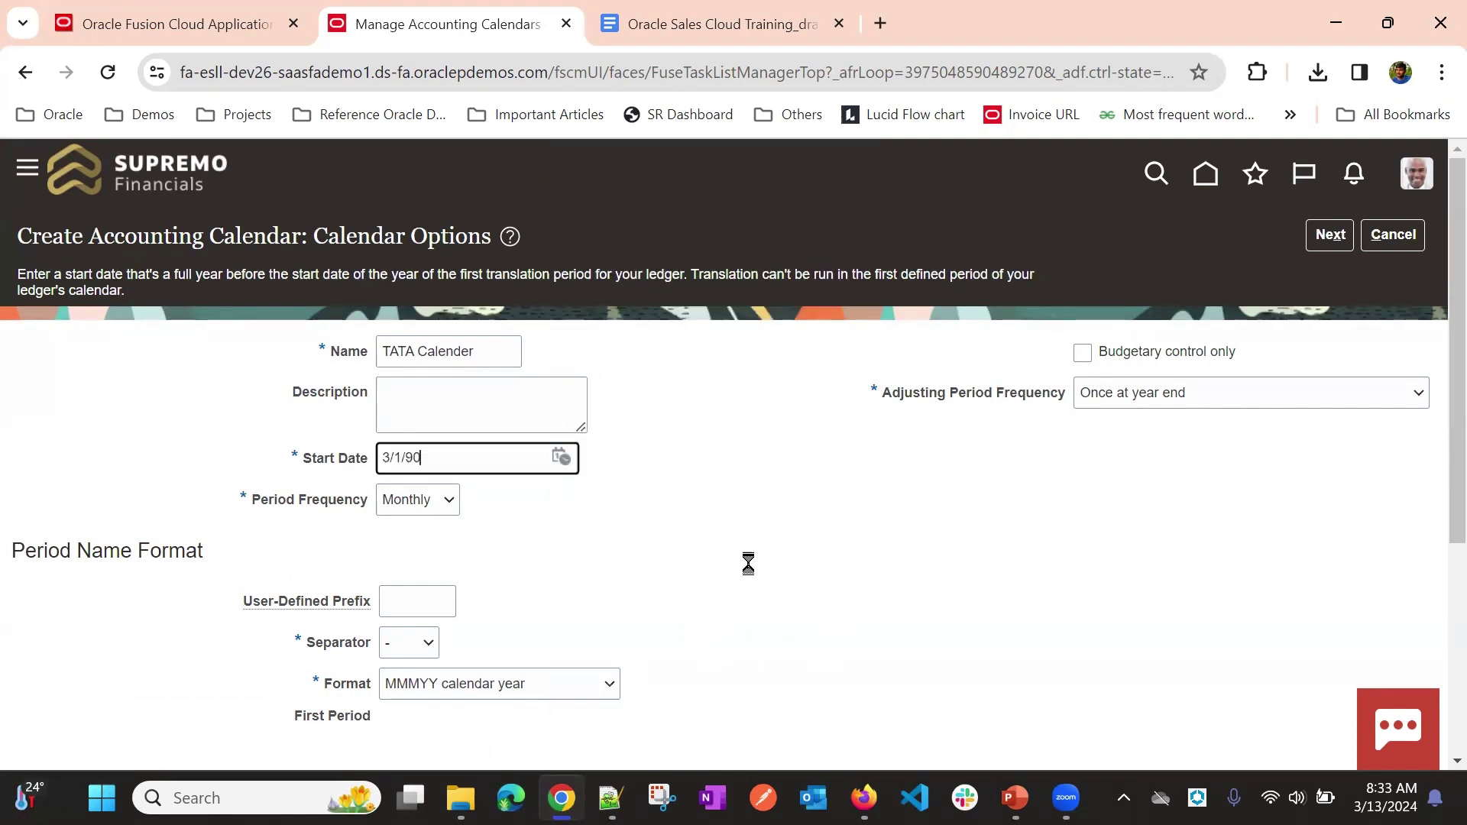
left_click(622, 511)
Keep Monthly frequency and Once-at-year-end adjustments, noting first period Mar-90.
left_click(448, 498)
left_click(754, 489)
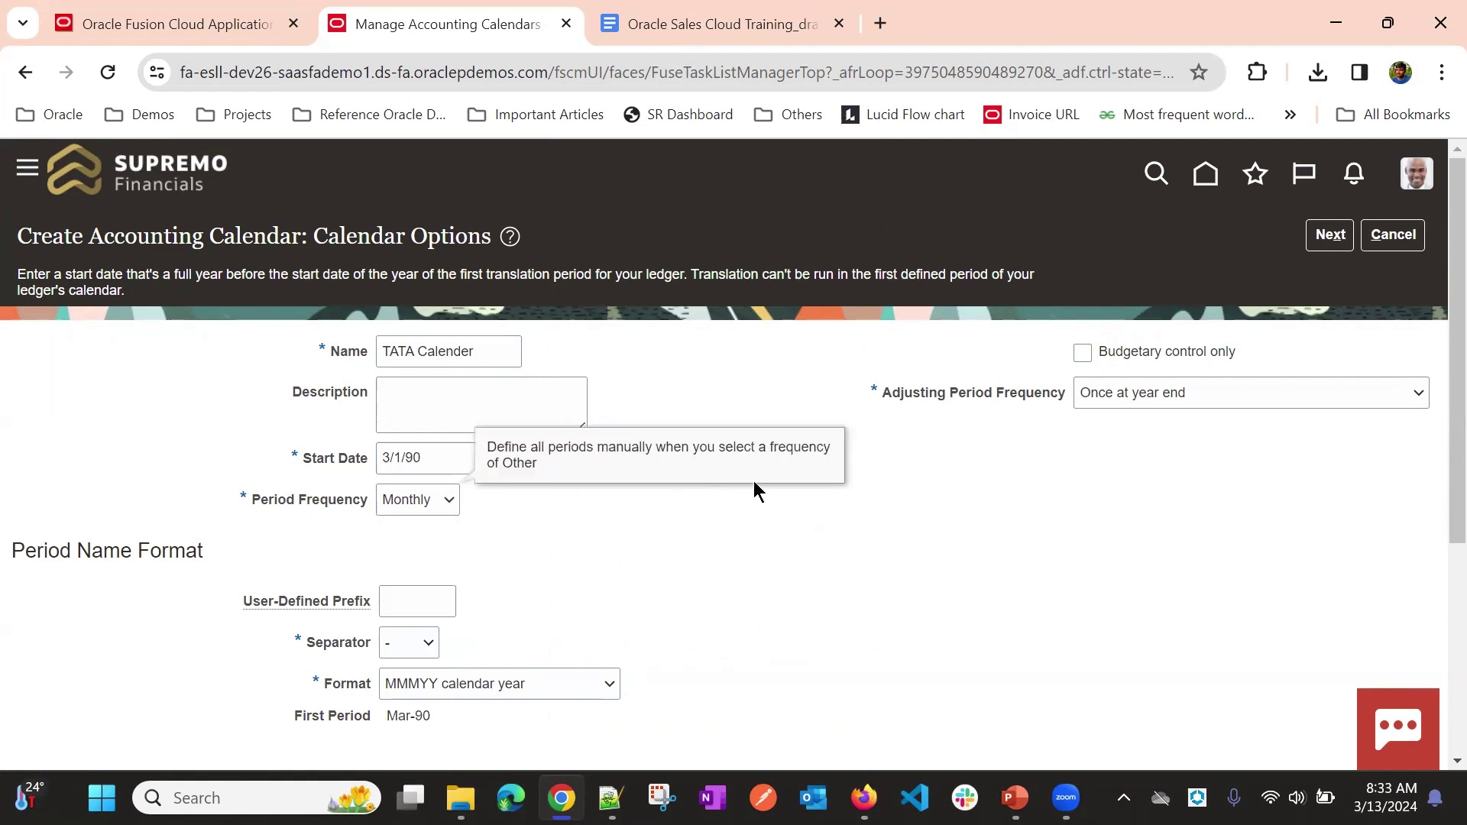
left_click(1159, 396)
left_click(704, 441)
scroll(741, 386, "down", 4)
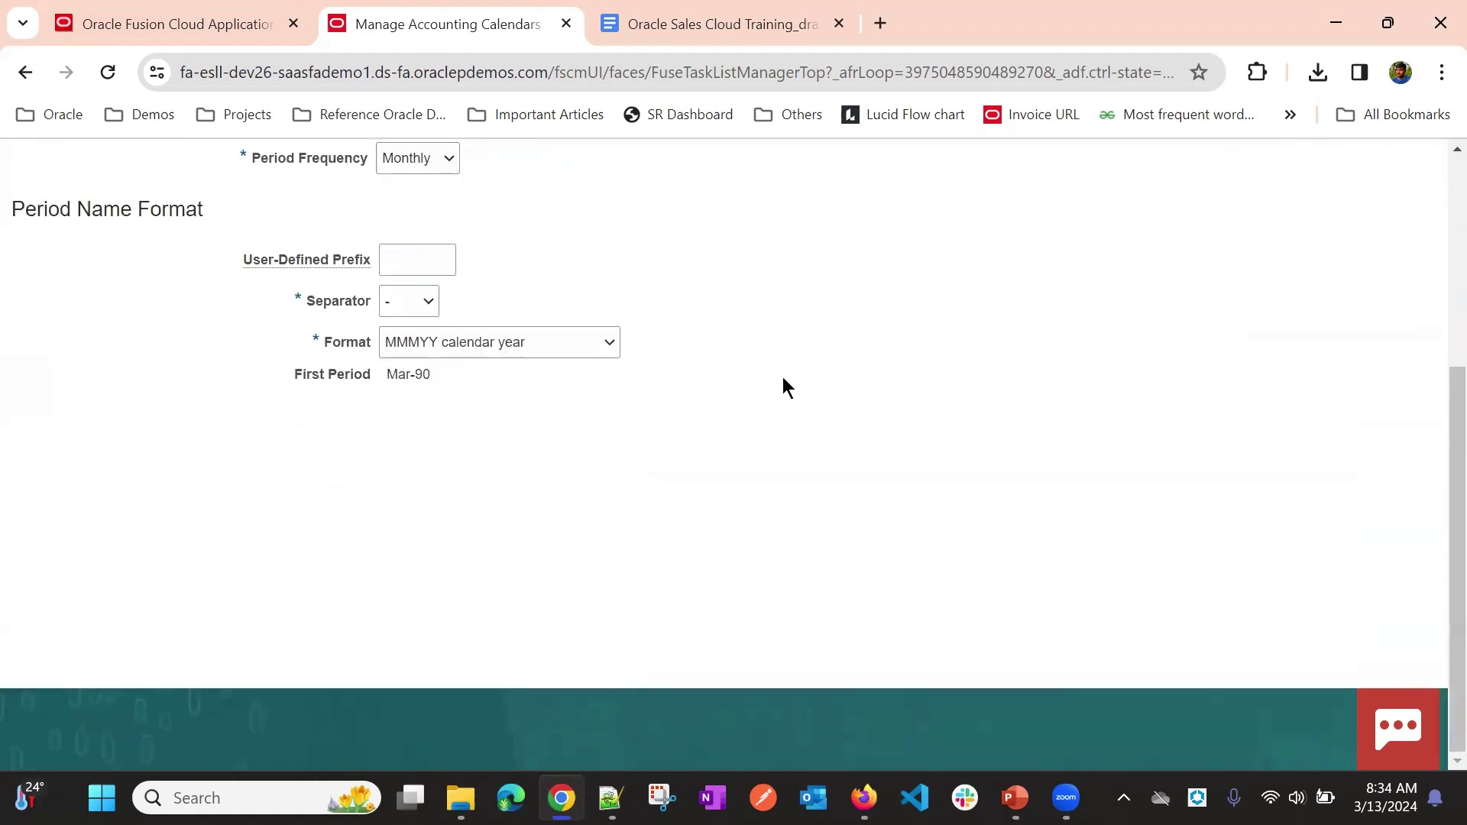
scroll(741, 387, "up", 1)
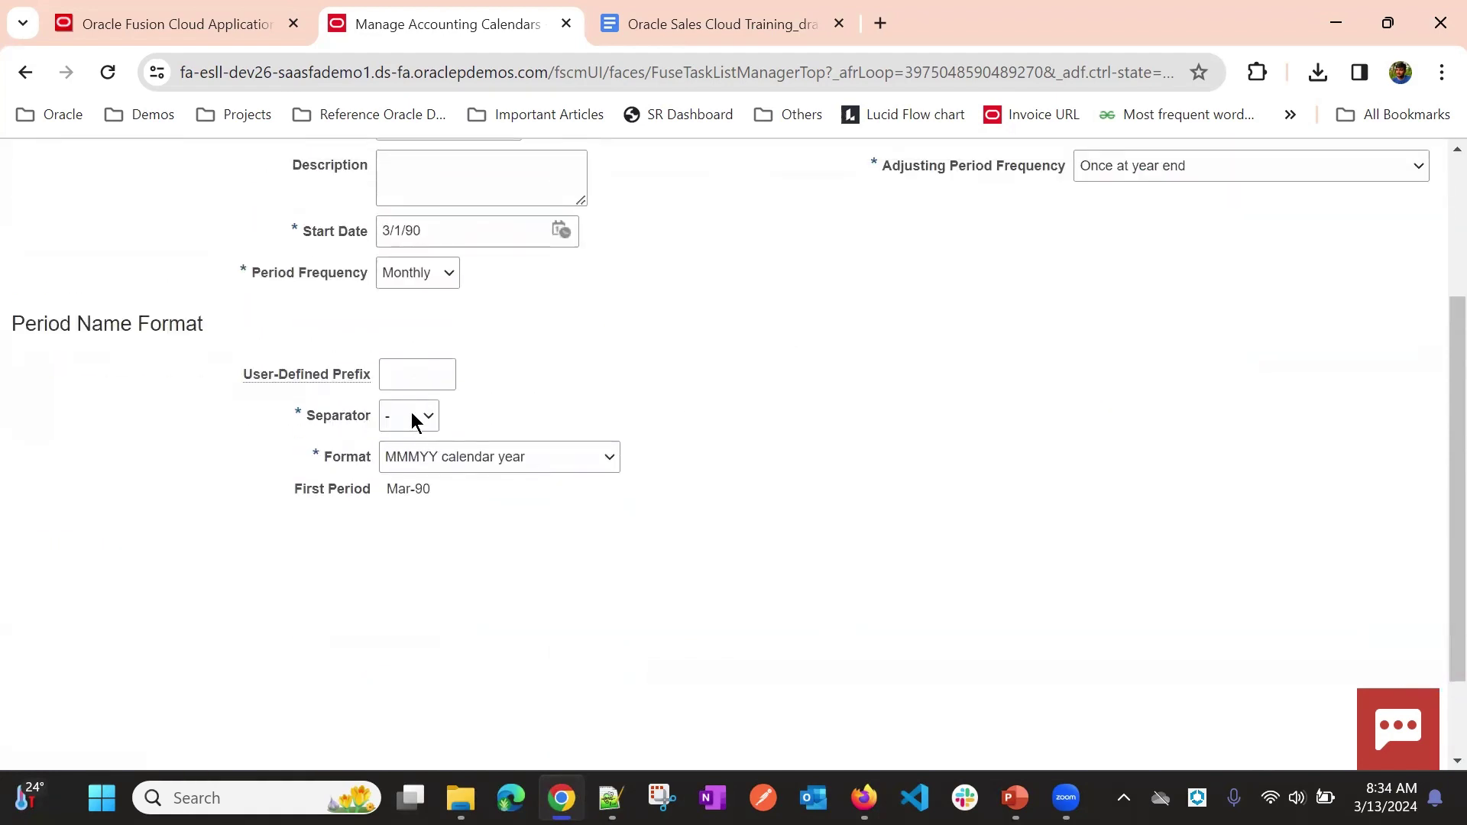
mouse_move(496, 466)
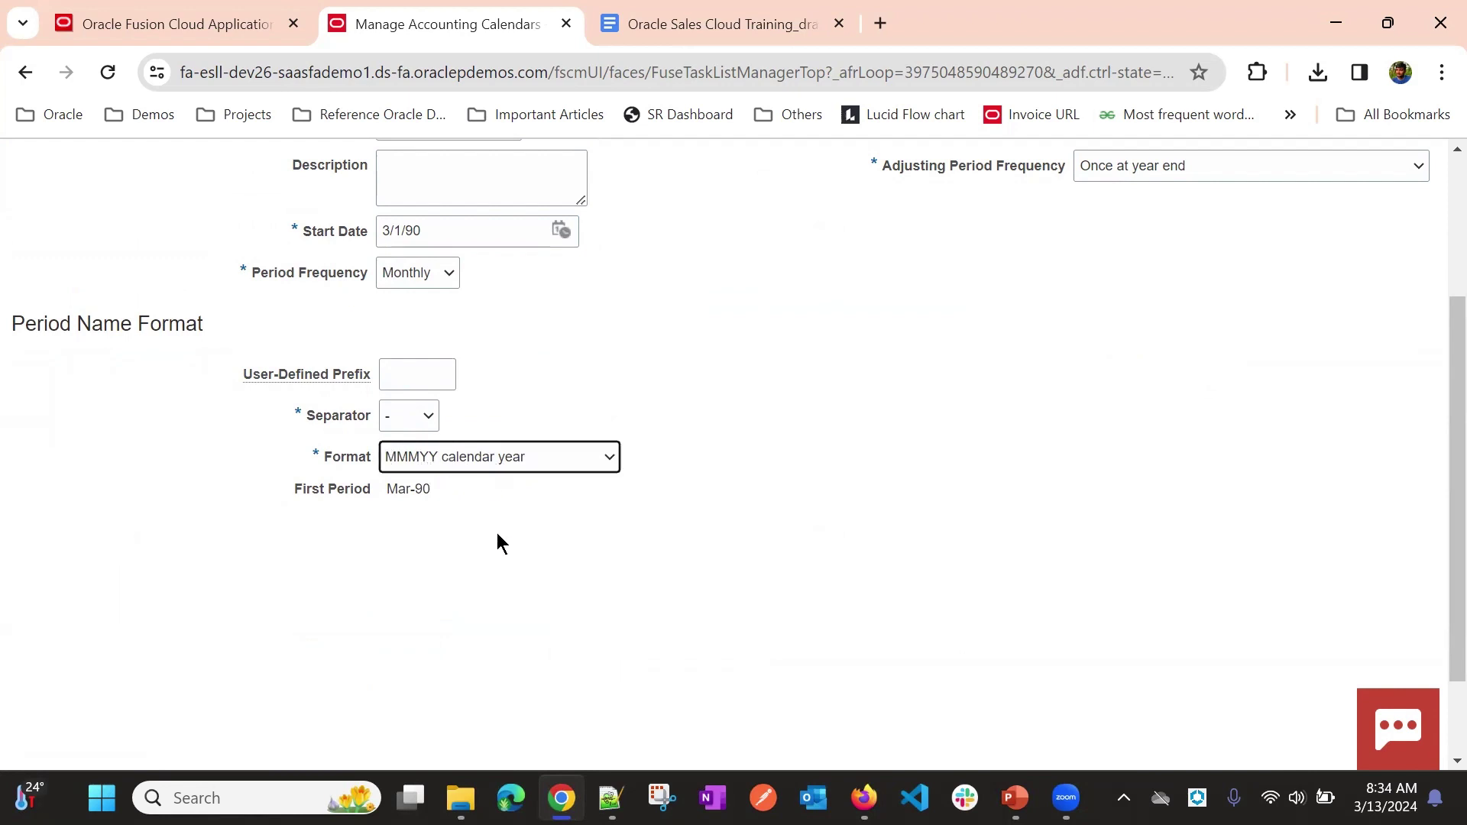
left_click_drag(390, 488, 432, 498)
left_click(908, 489)
scroll(1274, 330, "up", 3)
left_click(1327, 236)
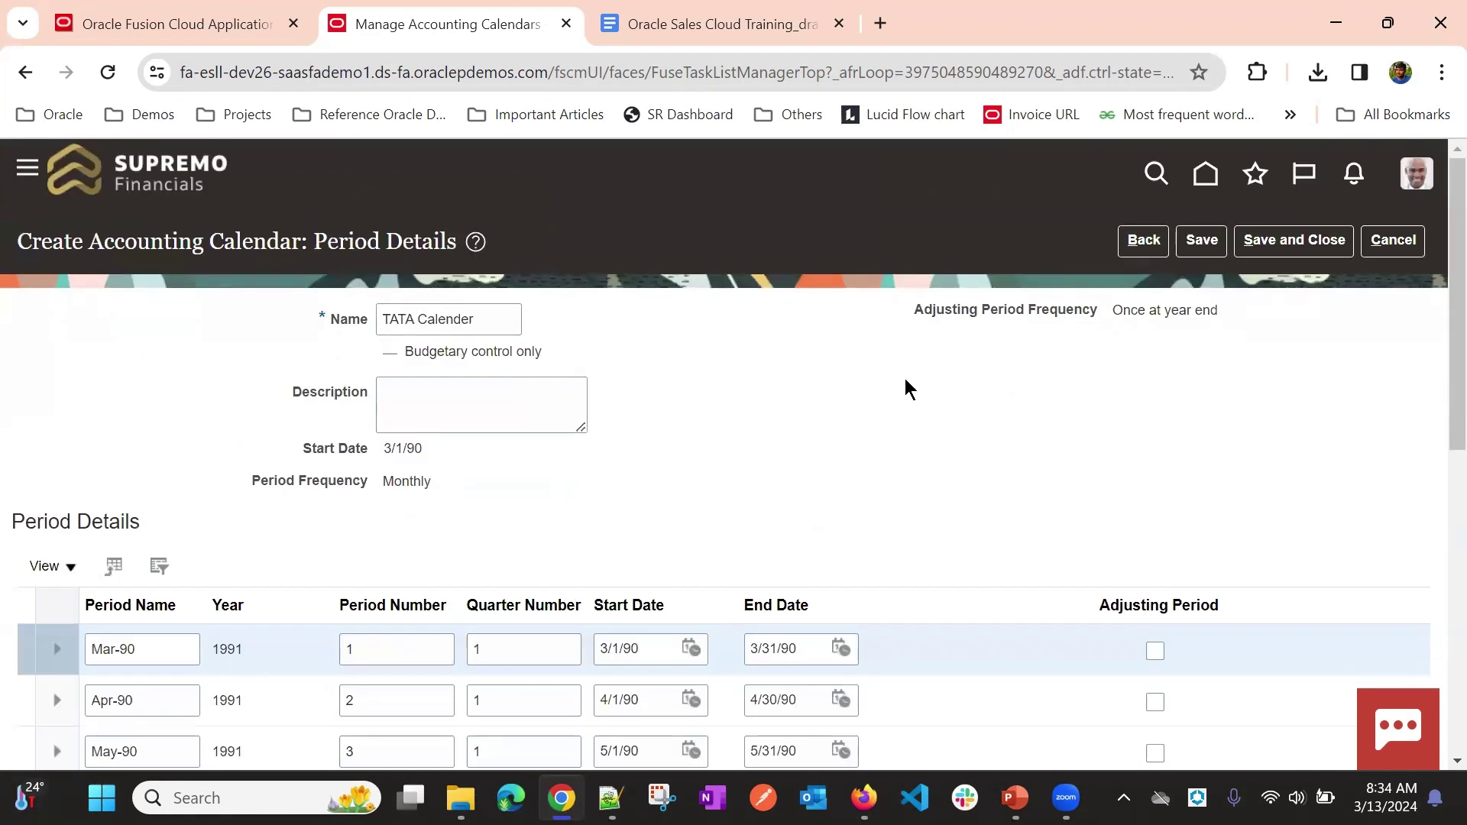
scroll(906, 369, "down", 4)
scroll(814, 214, "up", 3)
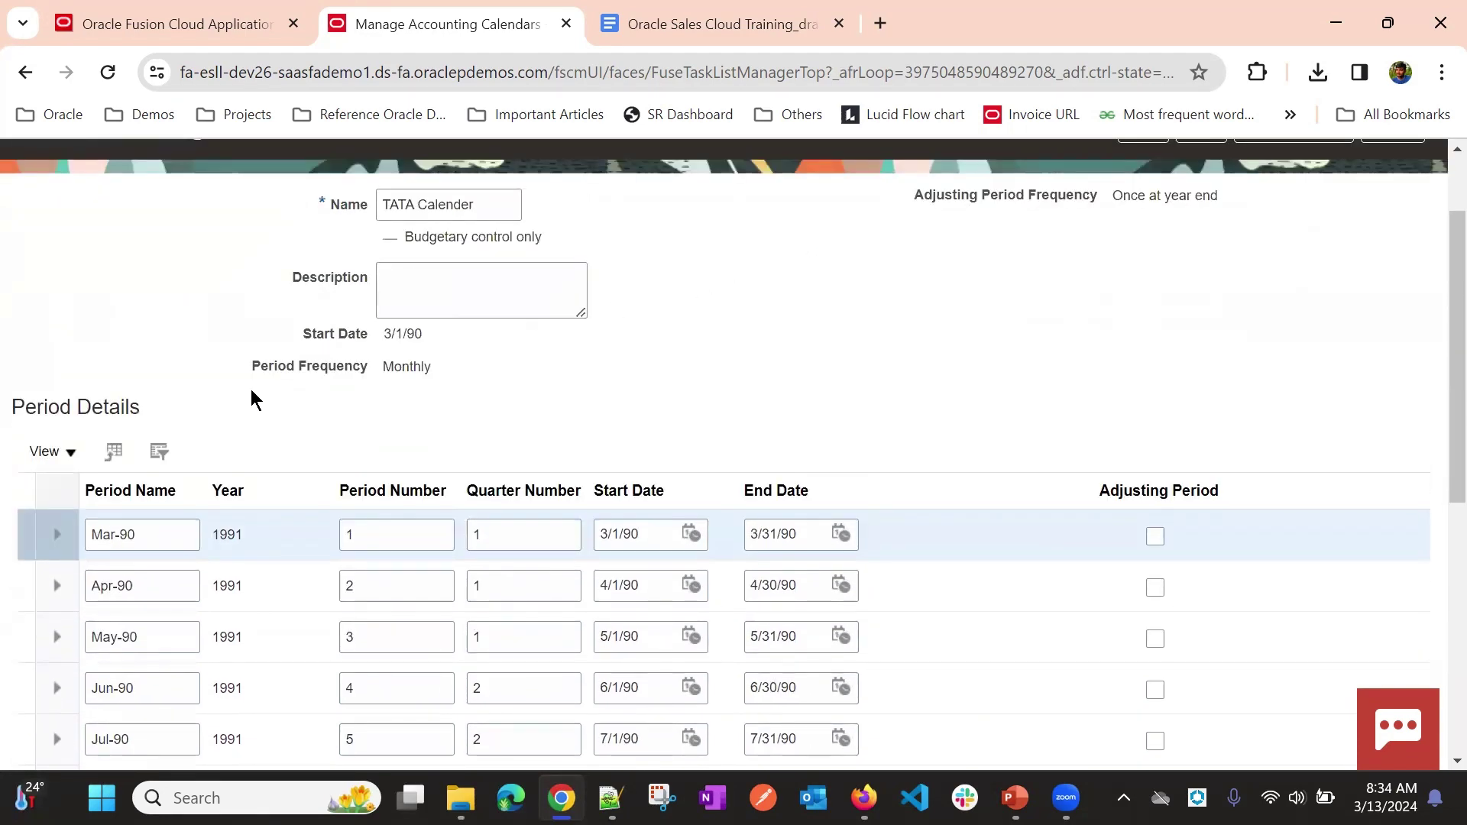
scroll(747, 279, "down", 3)
scroll(746, 273, "down", 4)
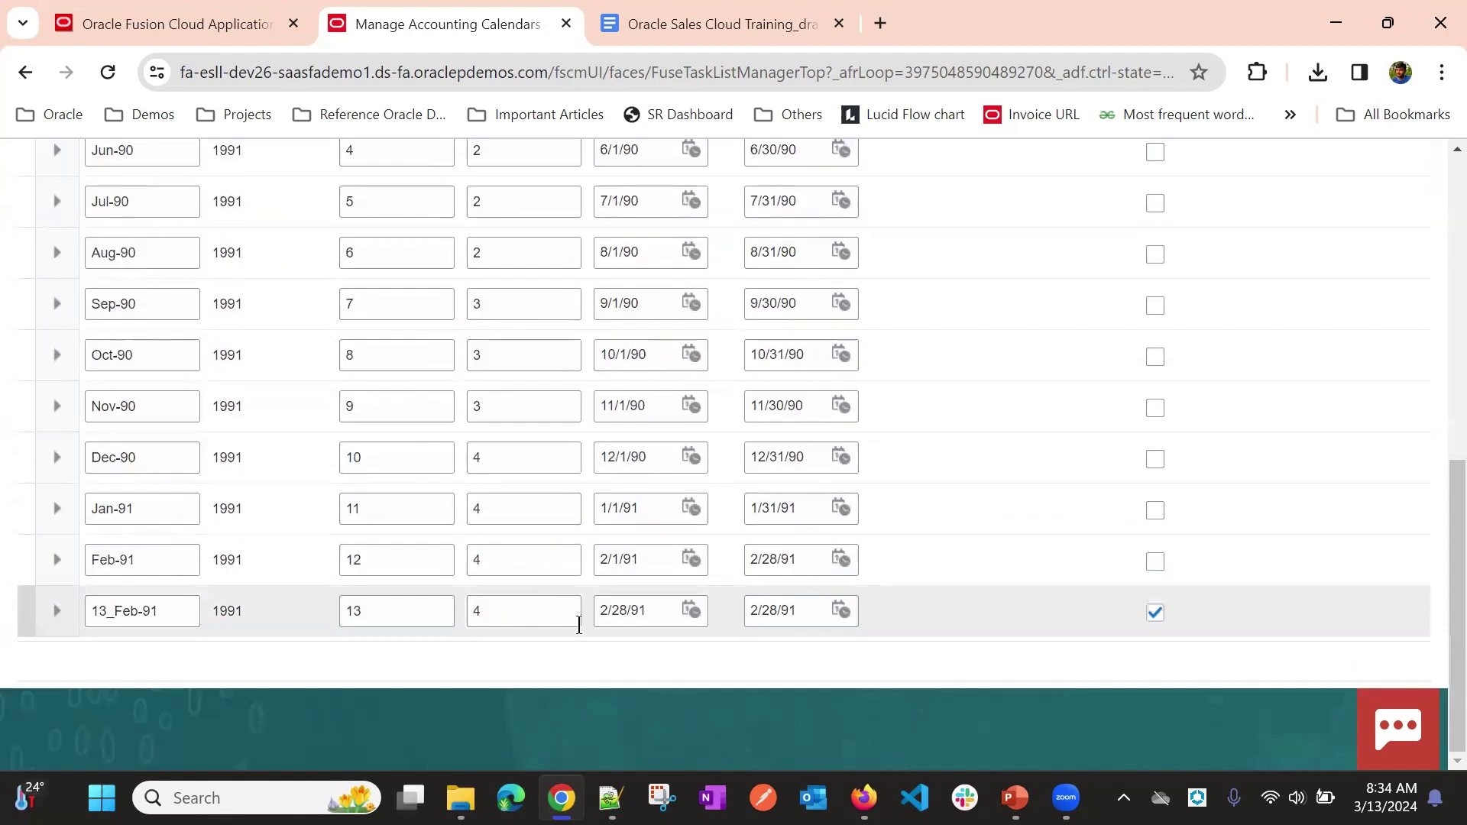
scroll(1216, 359, "up", 9)
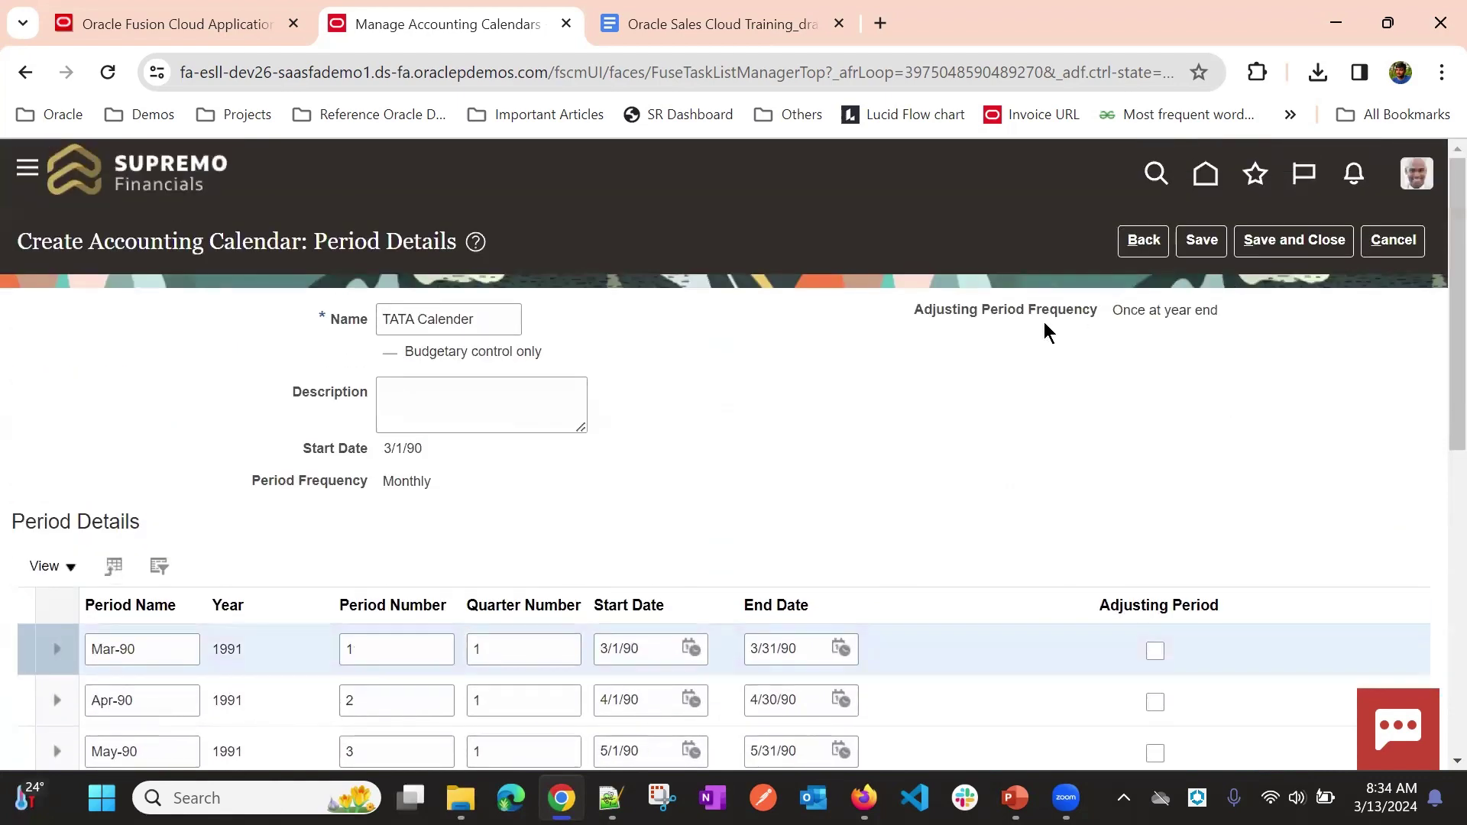
left_click_drag(998, 328, 1182, 336)
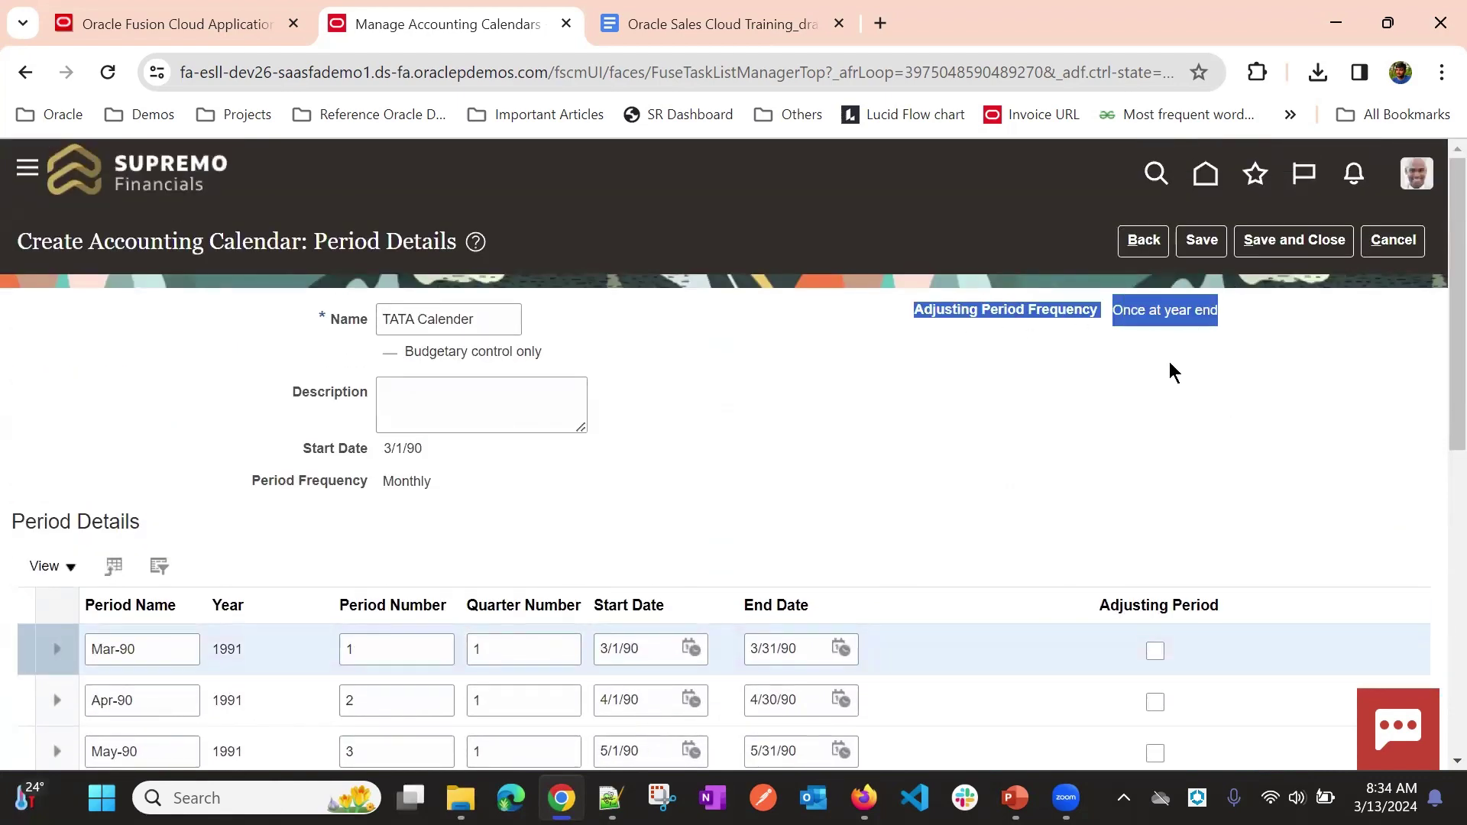
scroll(993, 497, "down", 8)
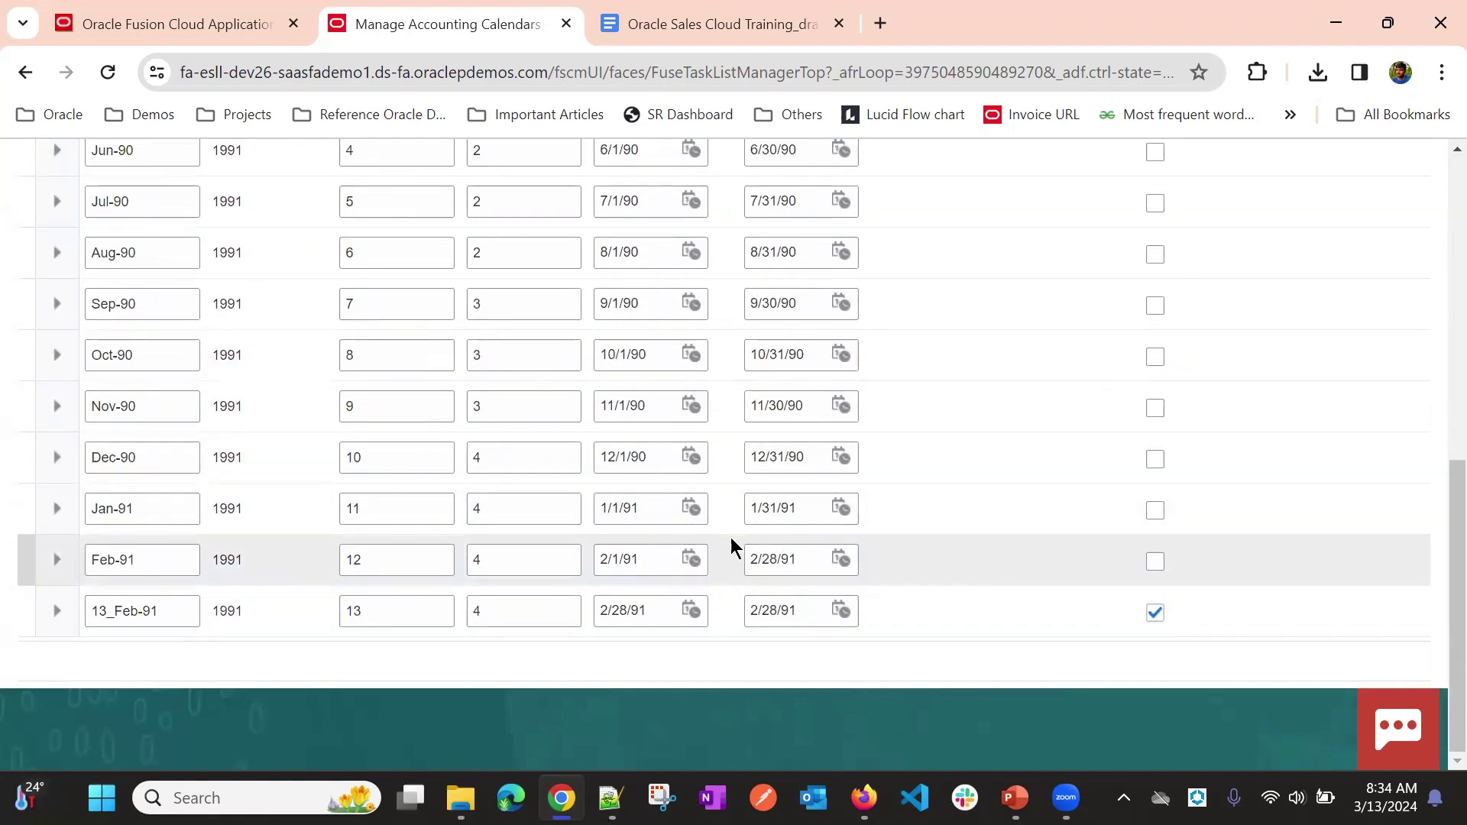
scroll(987, 504, "up", 8)
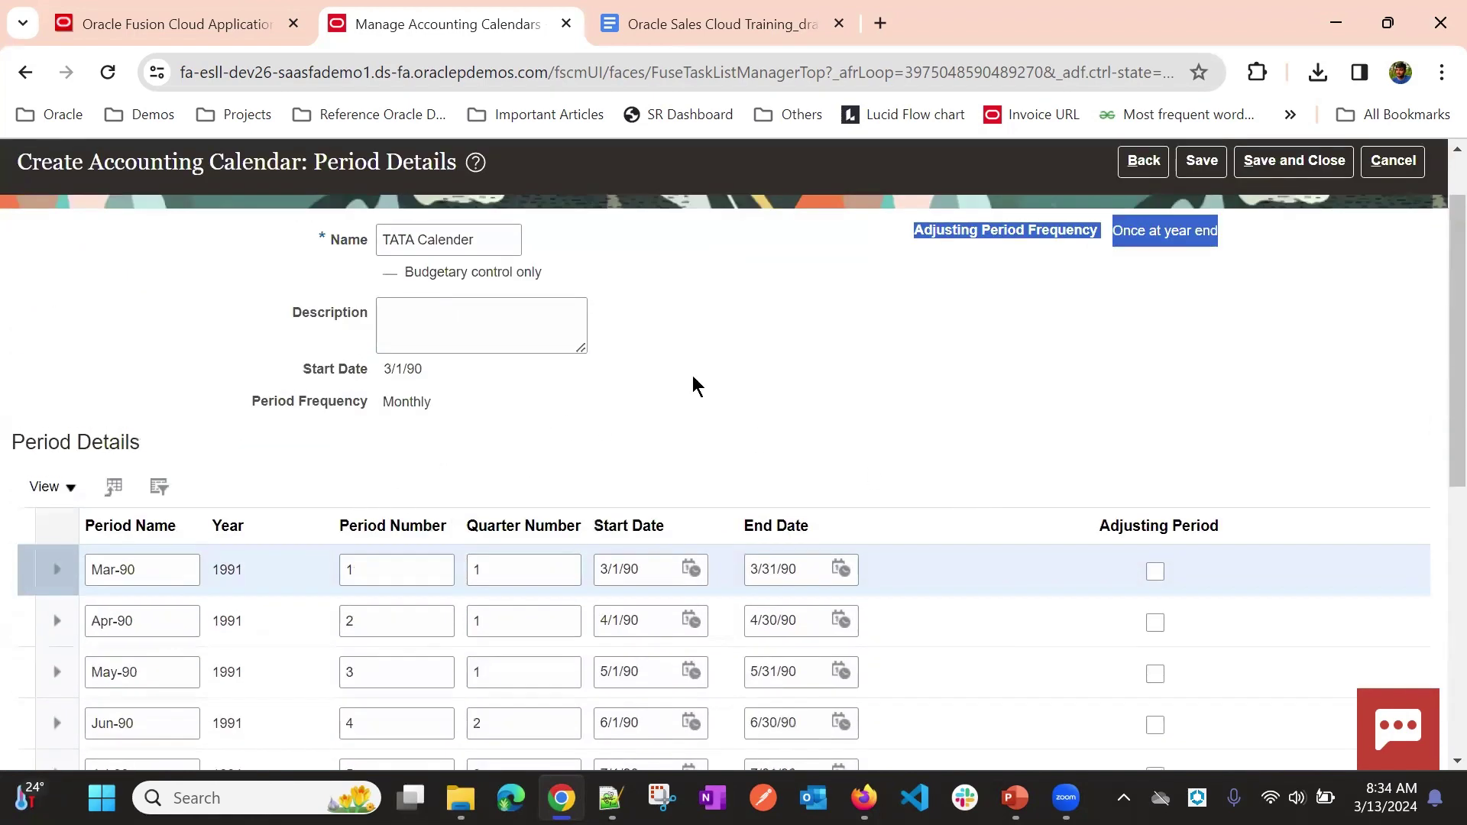
scroll(712, 365, "down", 3)
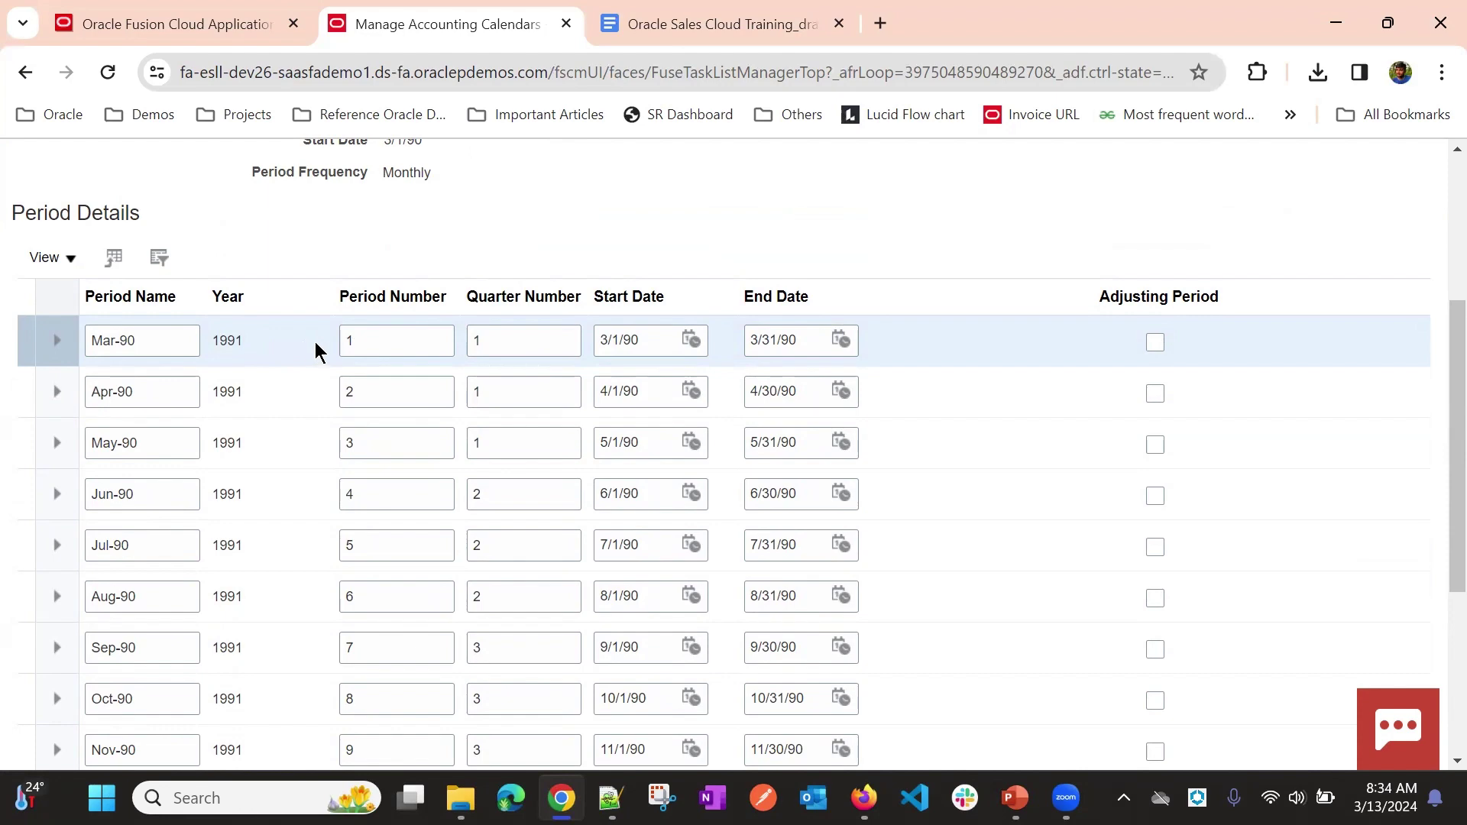
scroll(795, 220, "down", 3)
scroll(310, 549, "up", 3)
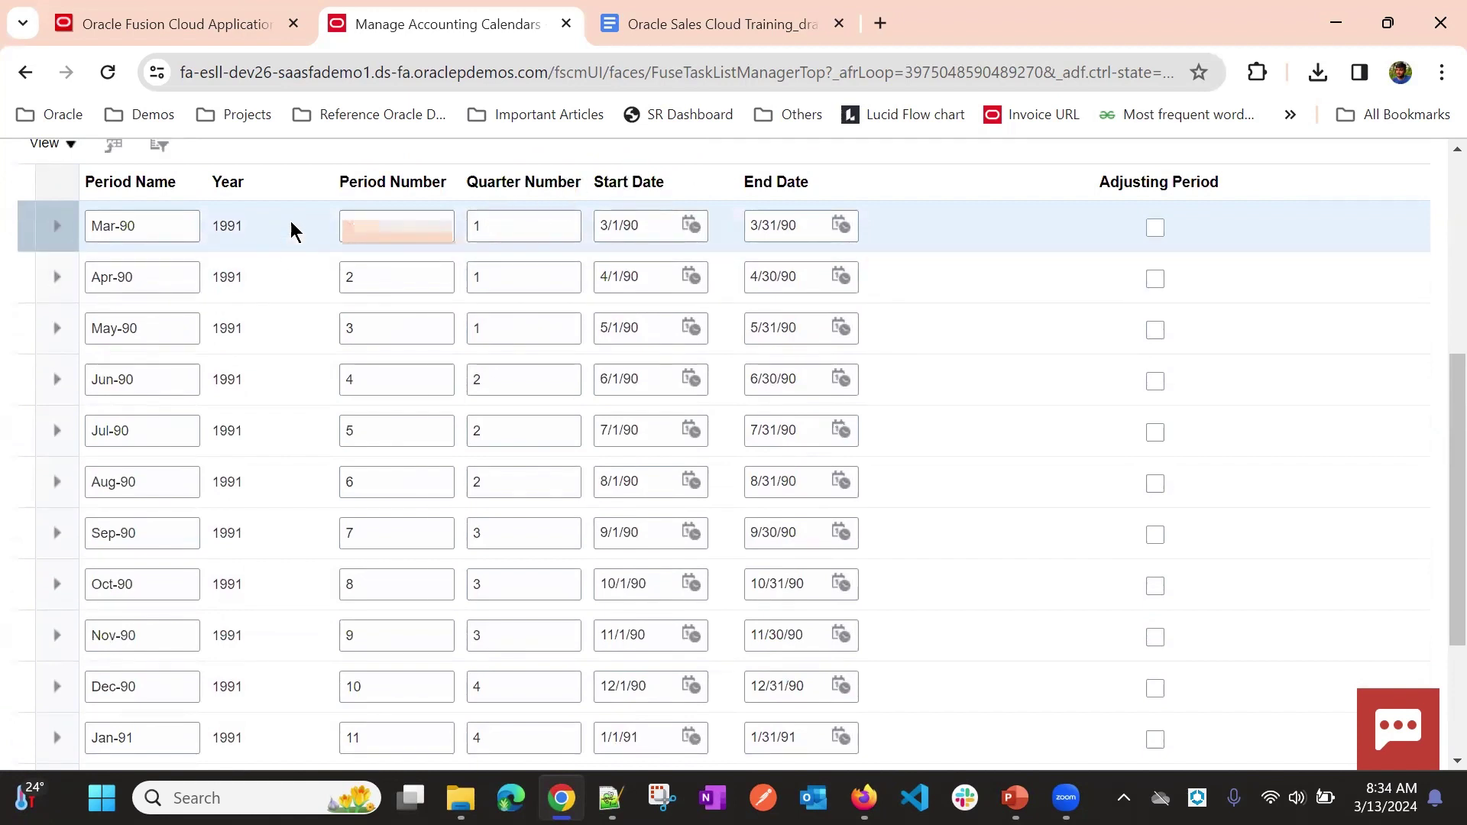
scroll(308, 206, "down", 5)
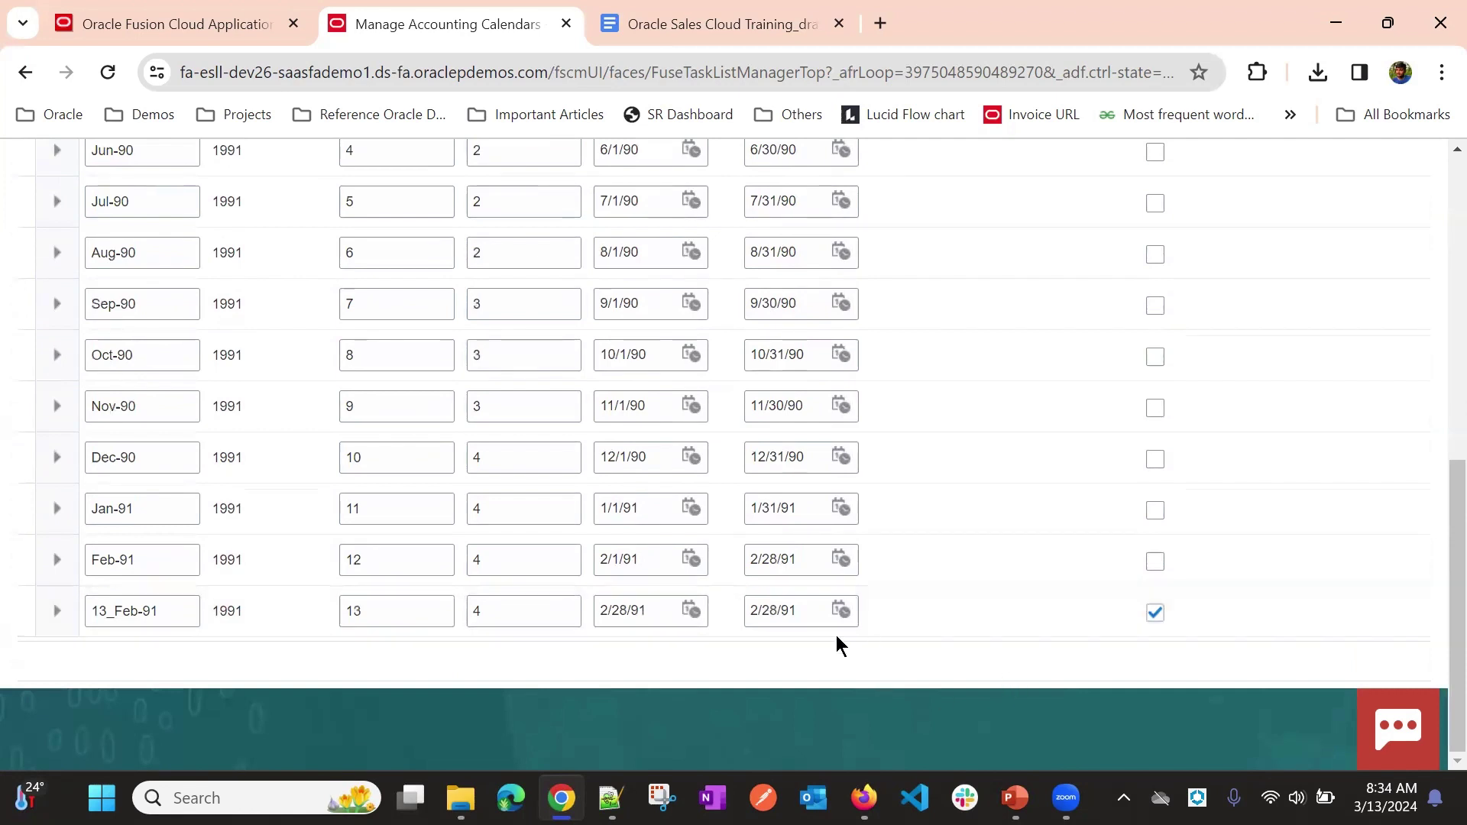
left_click_drag(655, 609, 601, 610)
left_click(665, 662)
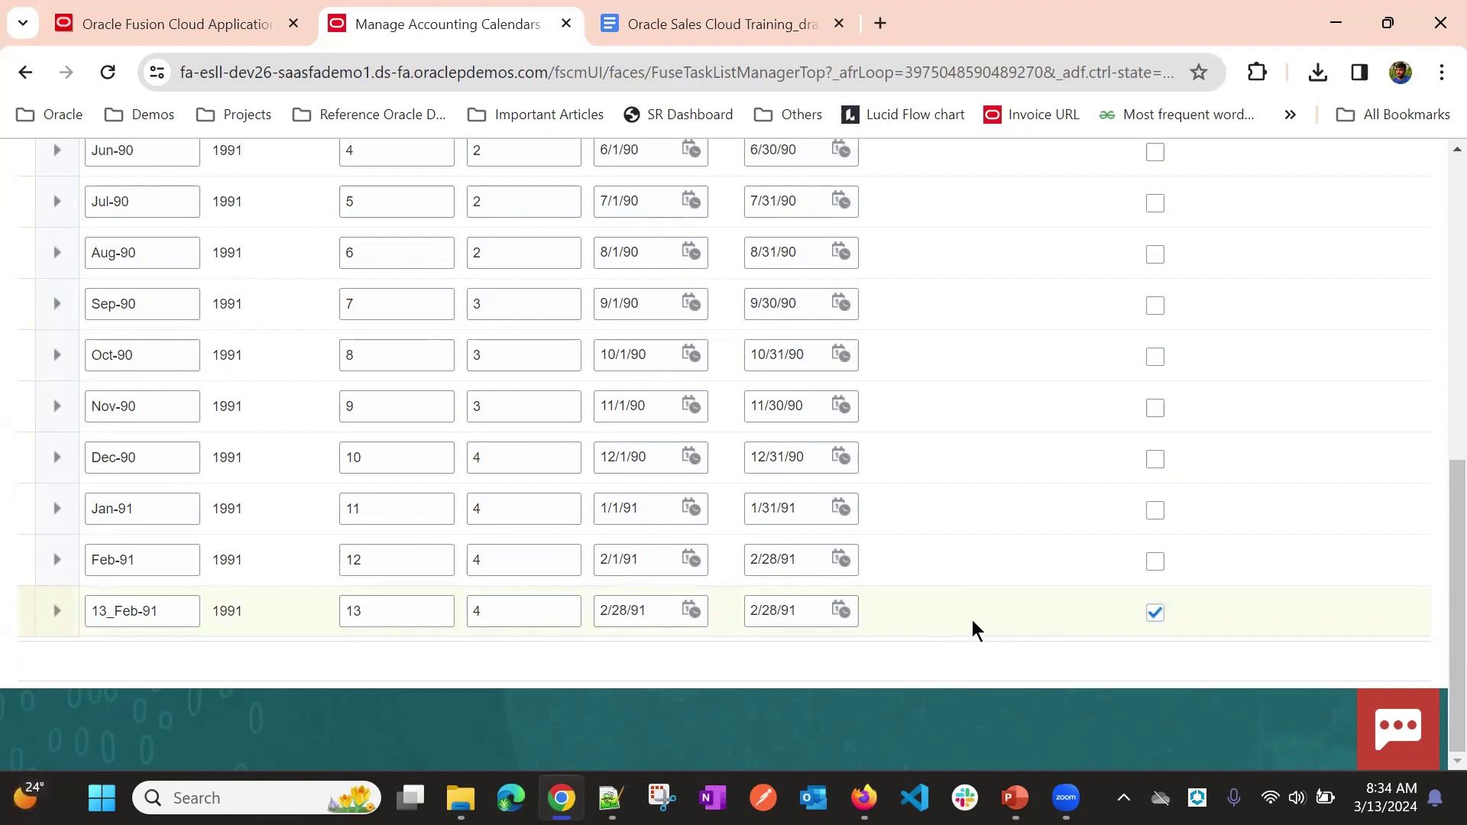
scroll(960, 620, "up", 3)
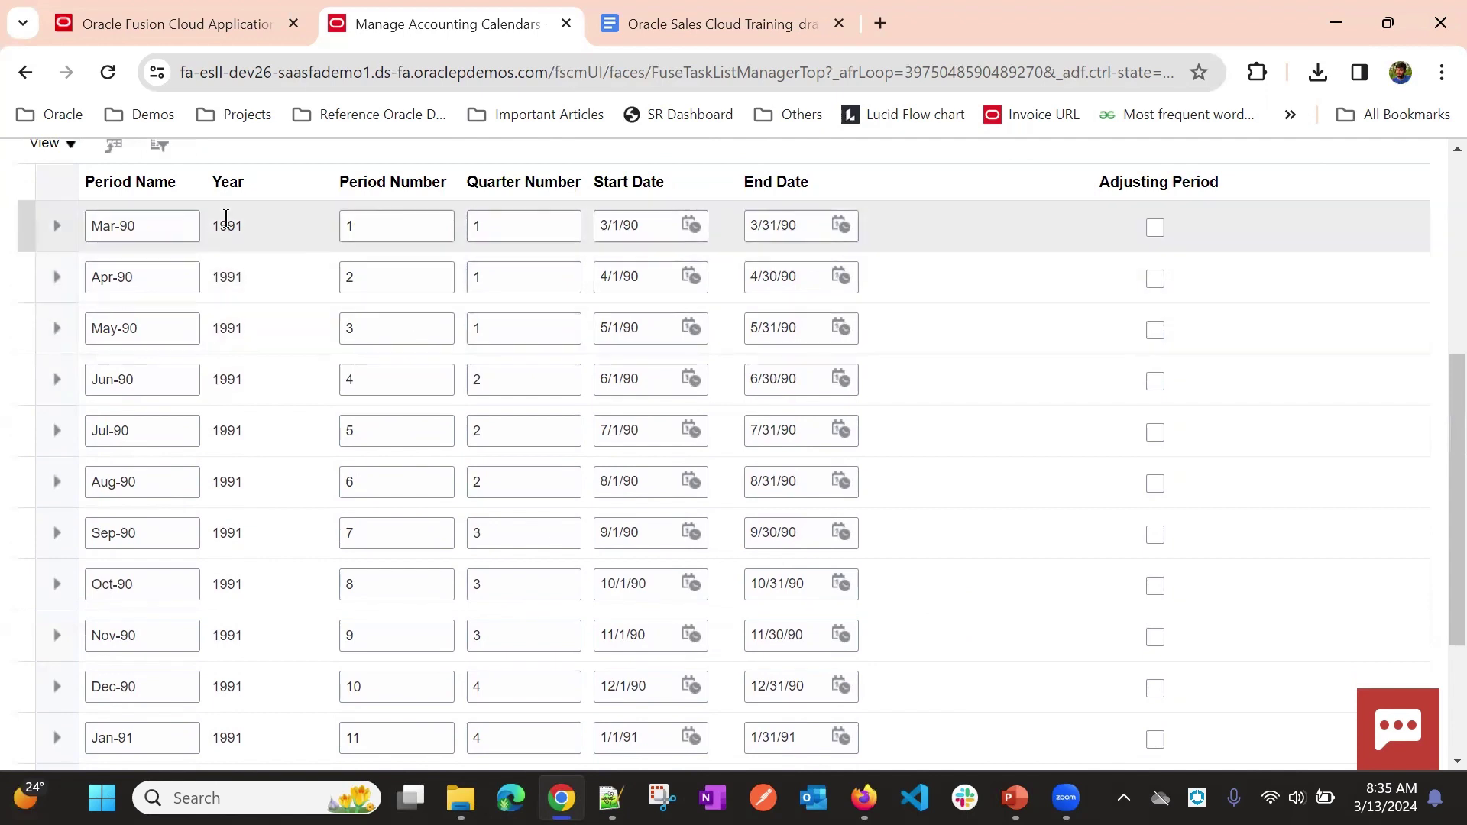
scroll(244, 267, "up", 4)
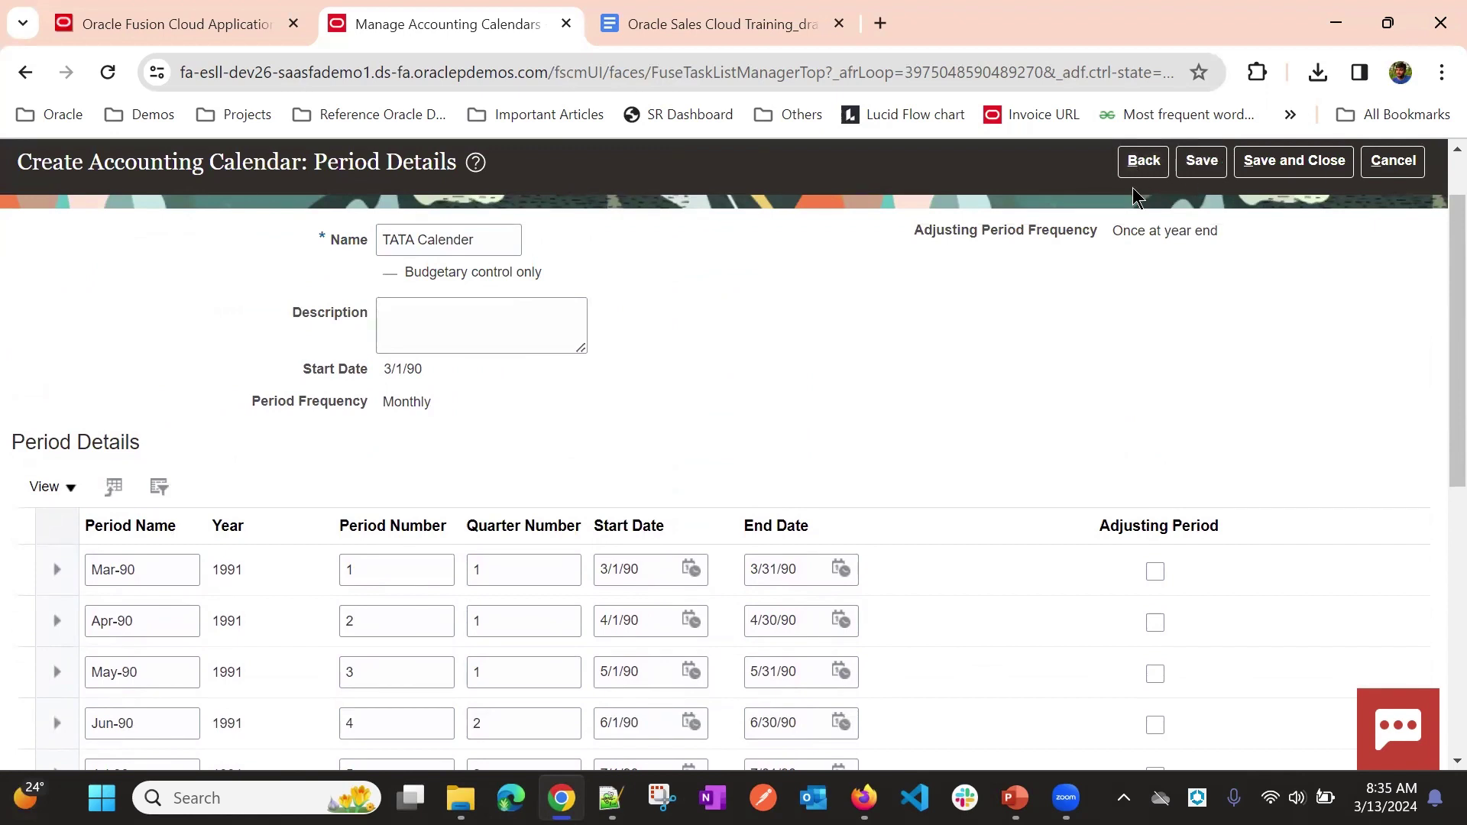
Go back to Calendar Options, confirming deletion of generated periods; start date stays 3/1/90.
left_click(1142, 164)
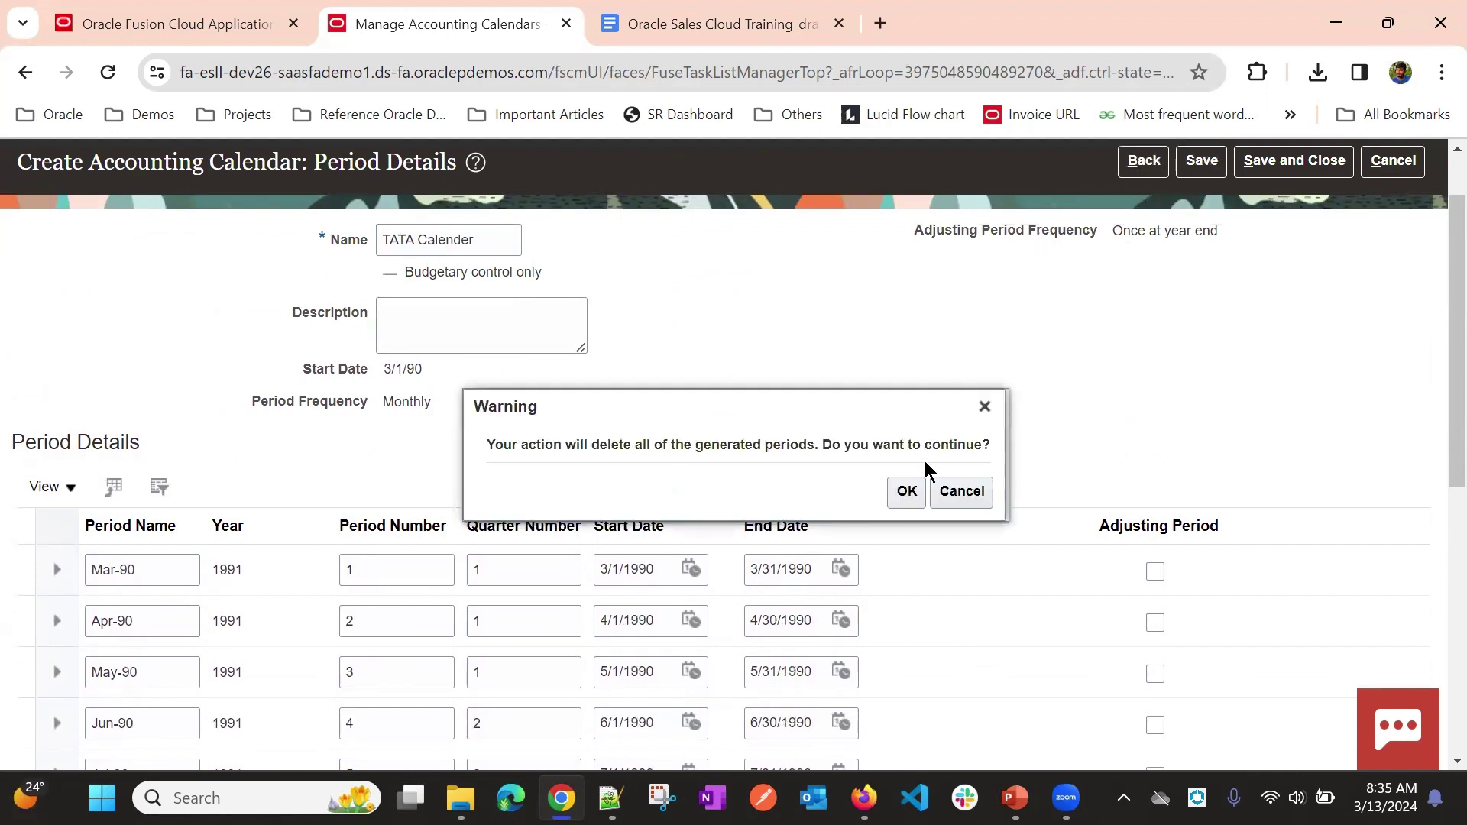
left_click(960, 493)
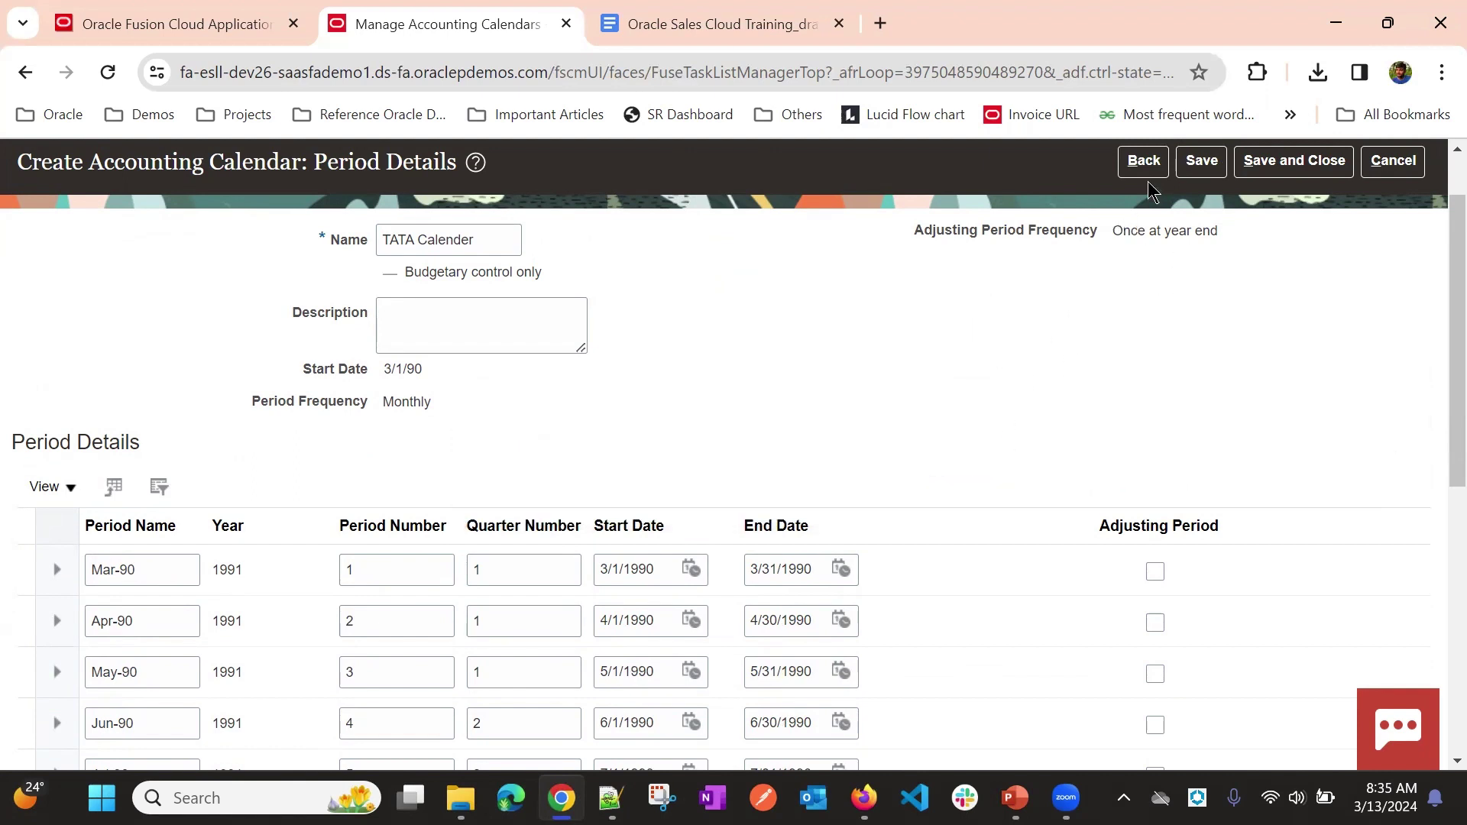
left_click(1136, 162)
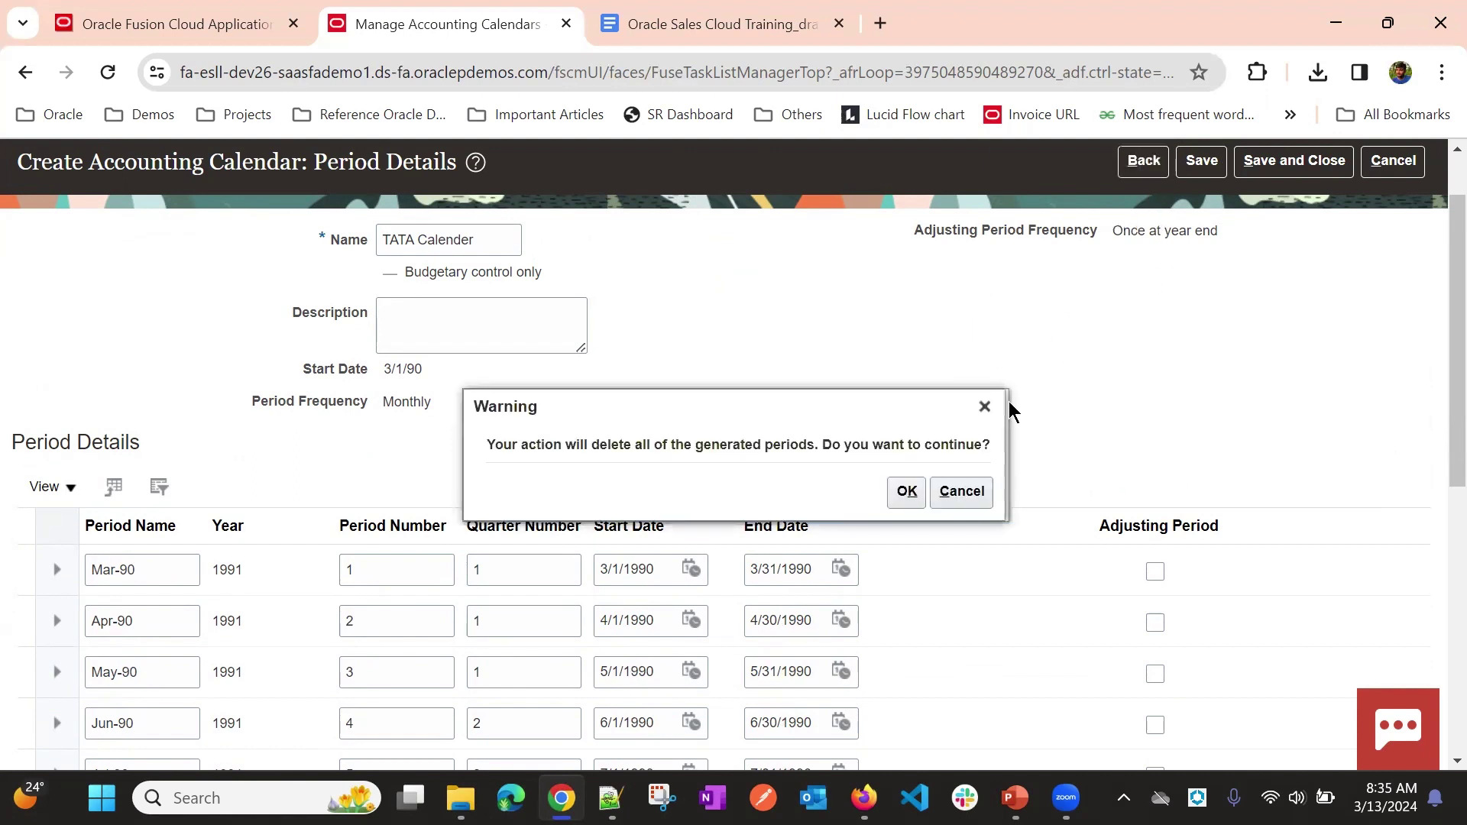
left_click(906, 490)
scroll(821, 395, "down", 1)
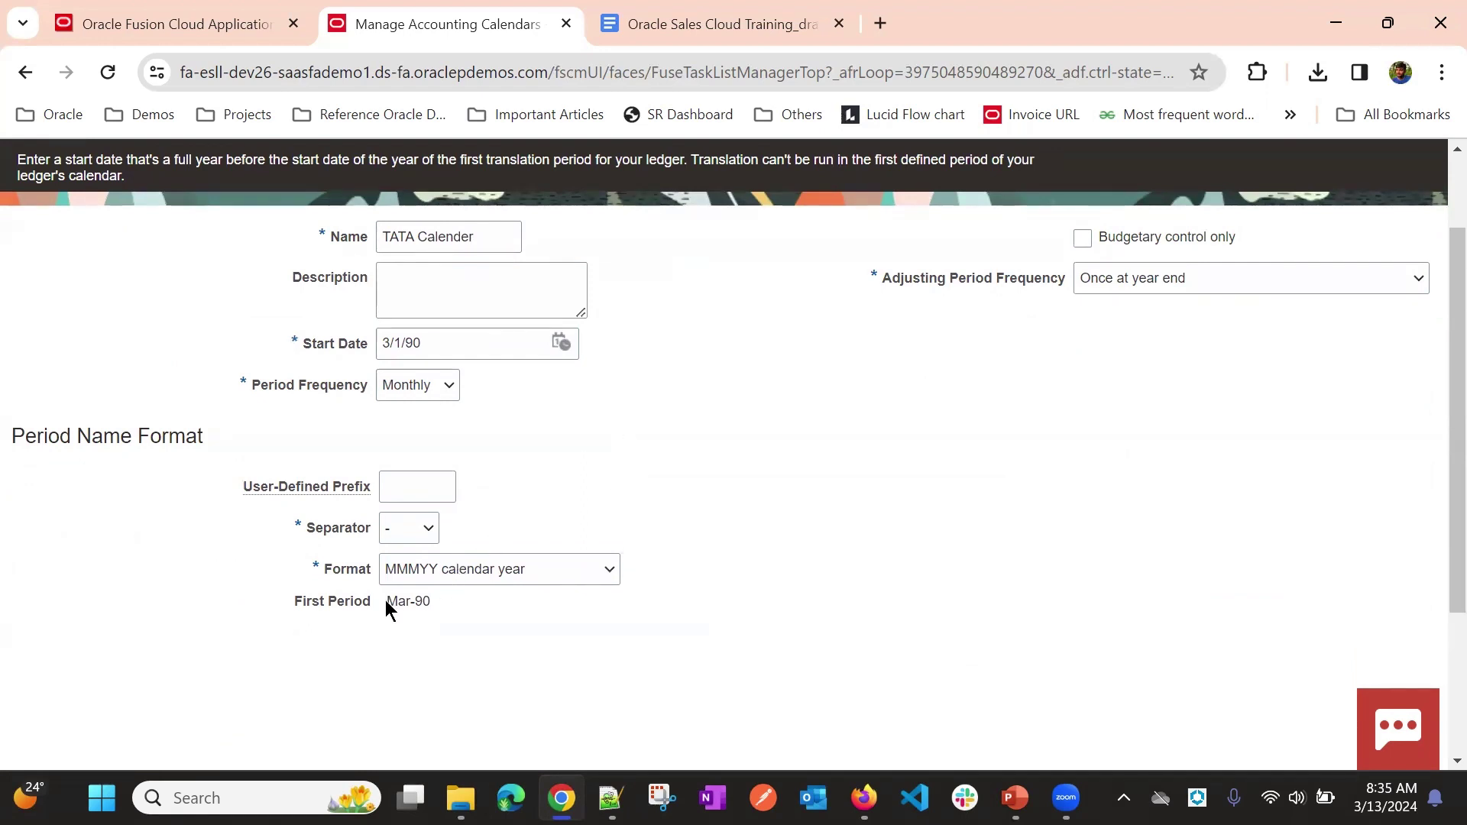
left_click_drag(386, 602, 457, 616)
left_click(1014, 435)
Change the start date to January 1, 1990, making Jan-90 (1/1/90–1/31/90) the first period.
left_click(558, 340)
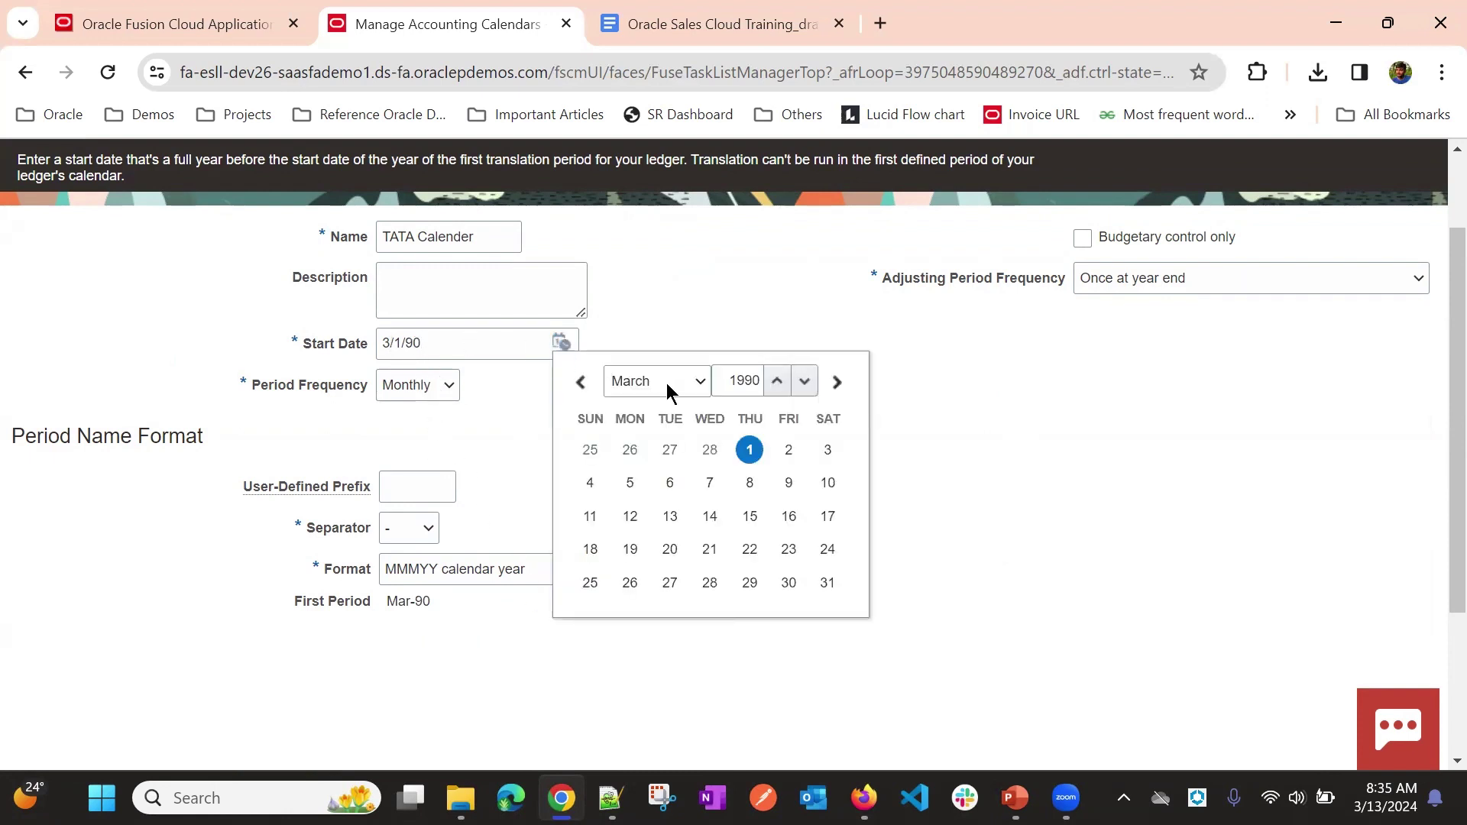
left_click(666, 383)
left_click(662, 406)
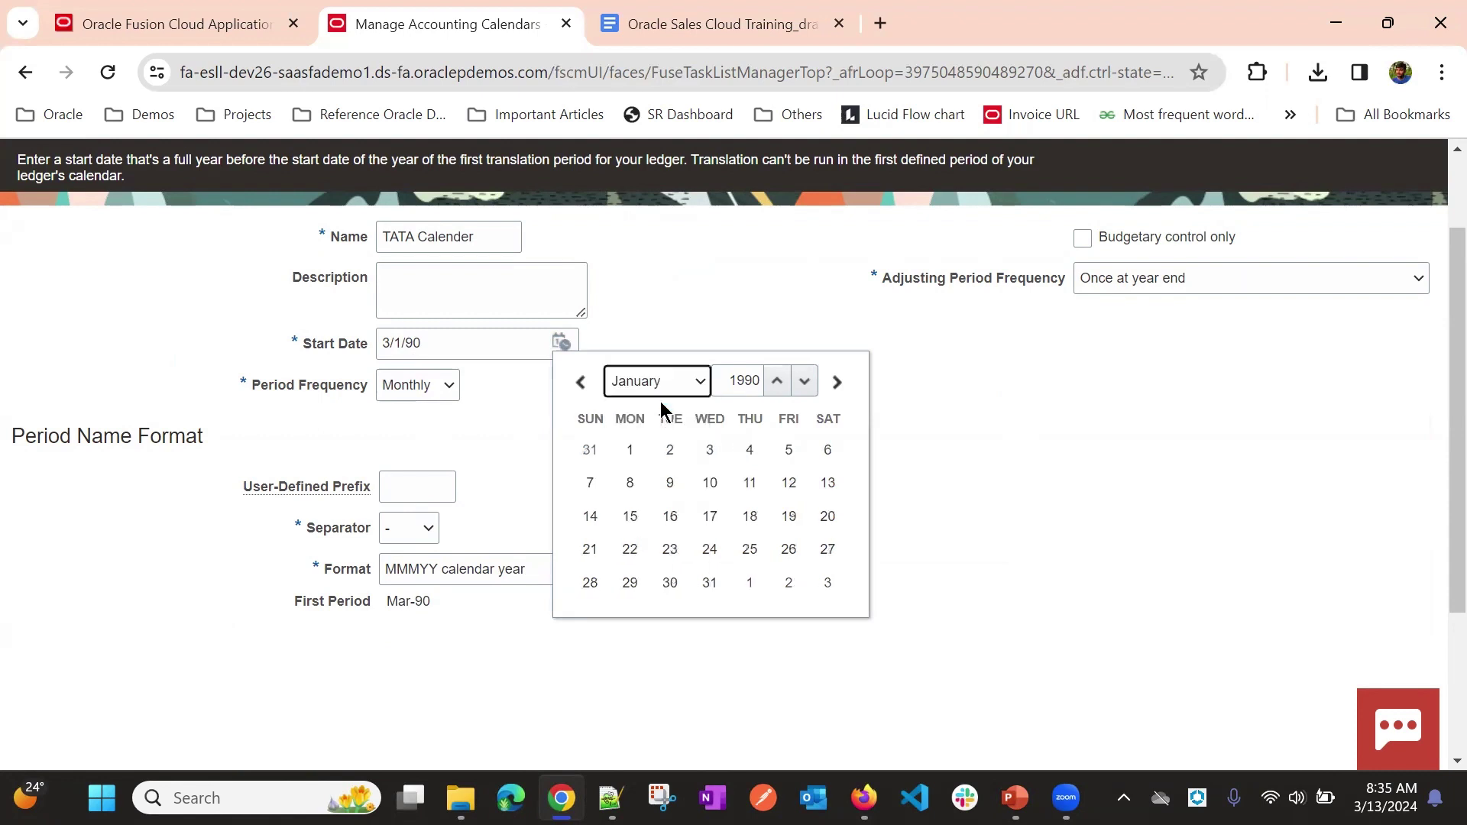
left_click(424, 620)
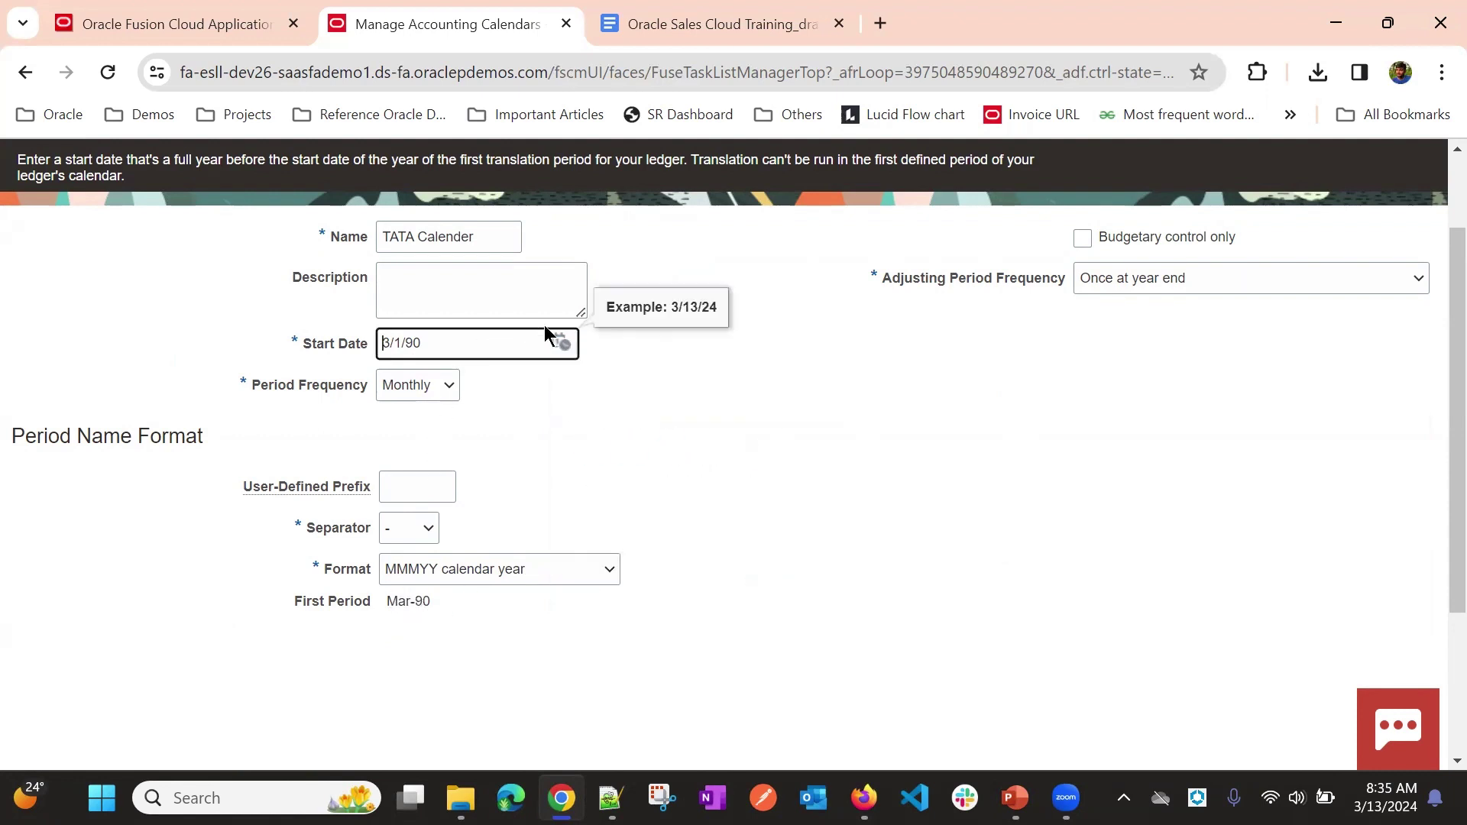
left_click(560, 342)
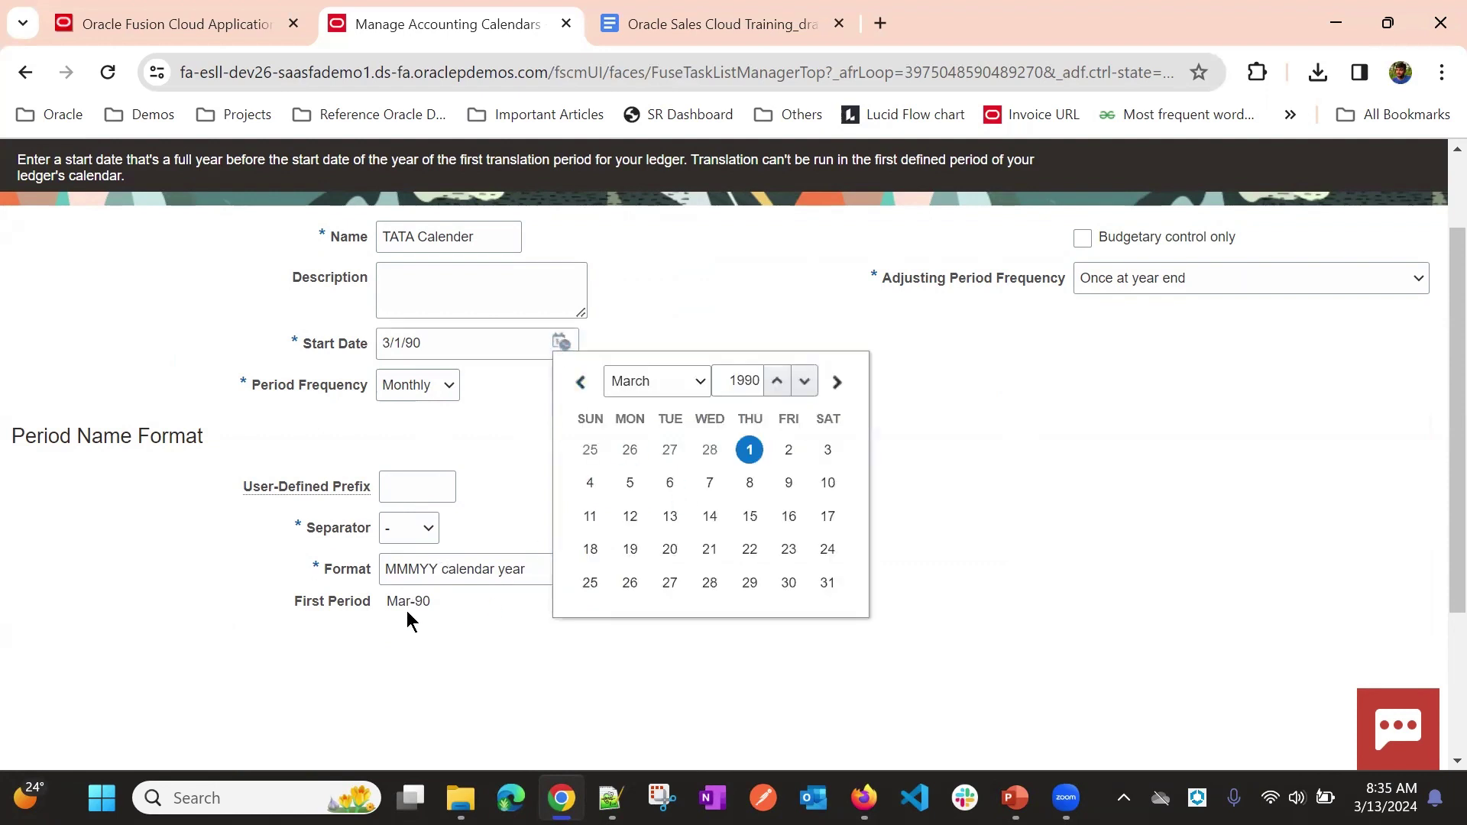
left_click(407, 611)
left_click(558, 342)
left_click(655, 380)
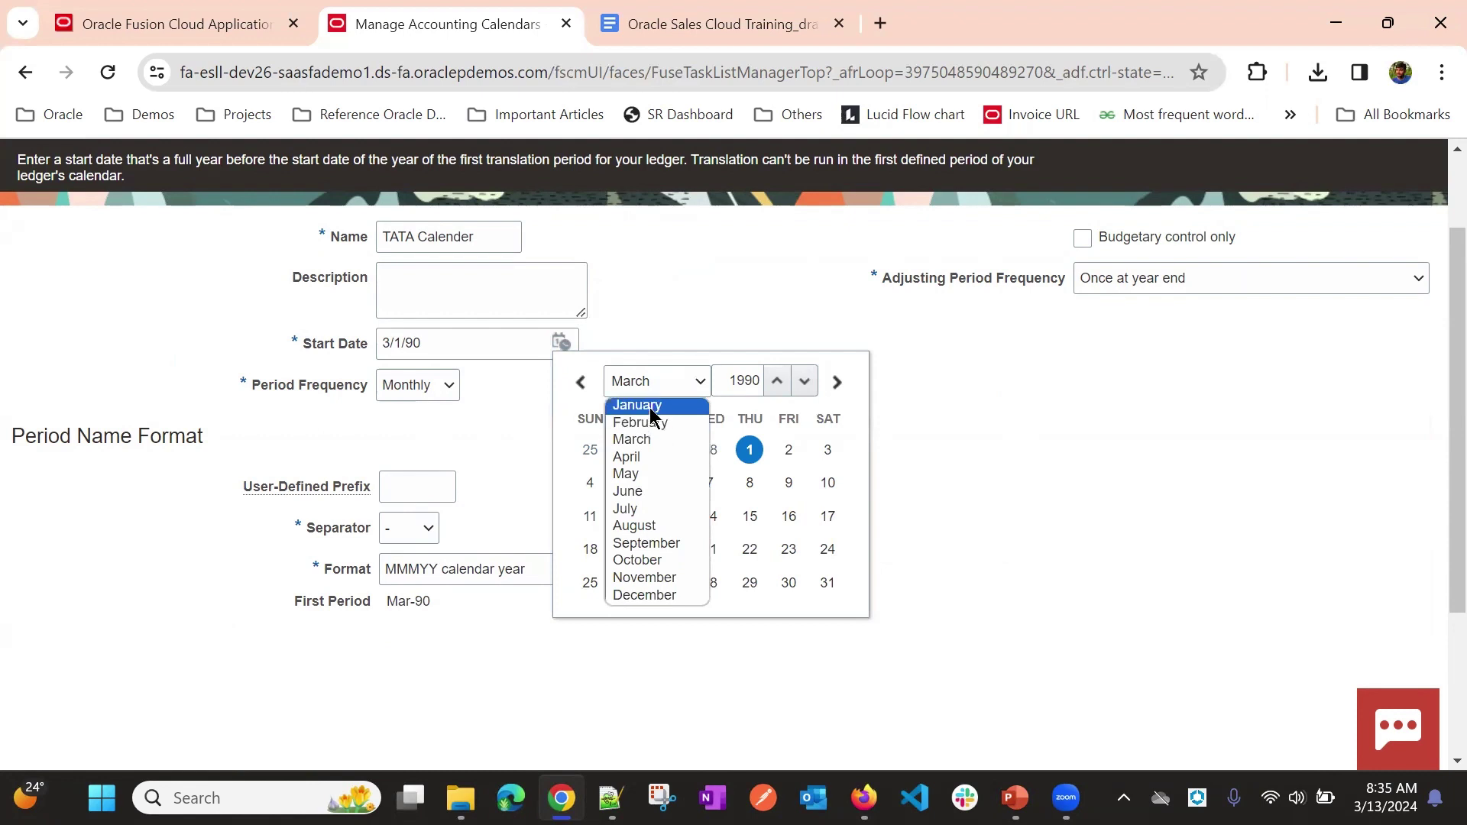
left_click(649, 406)
left_click(629, 452)
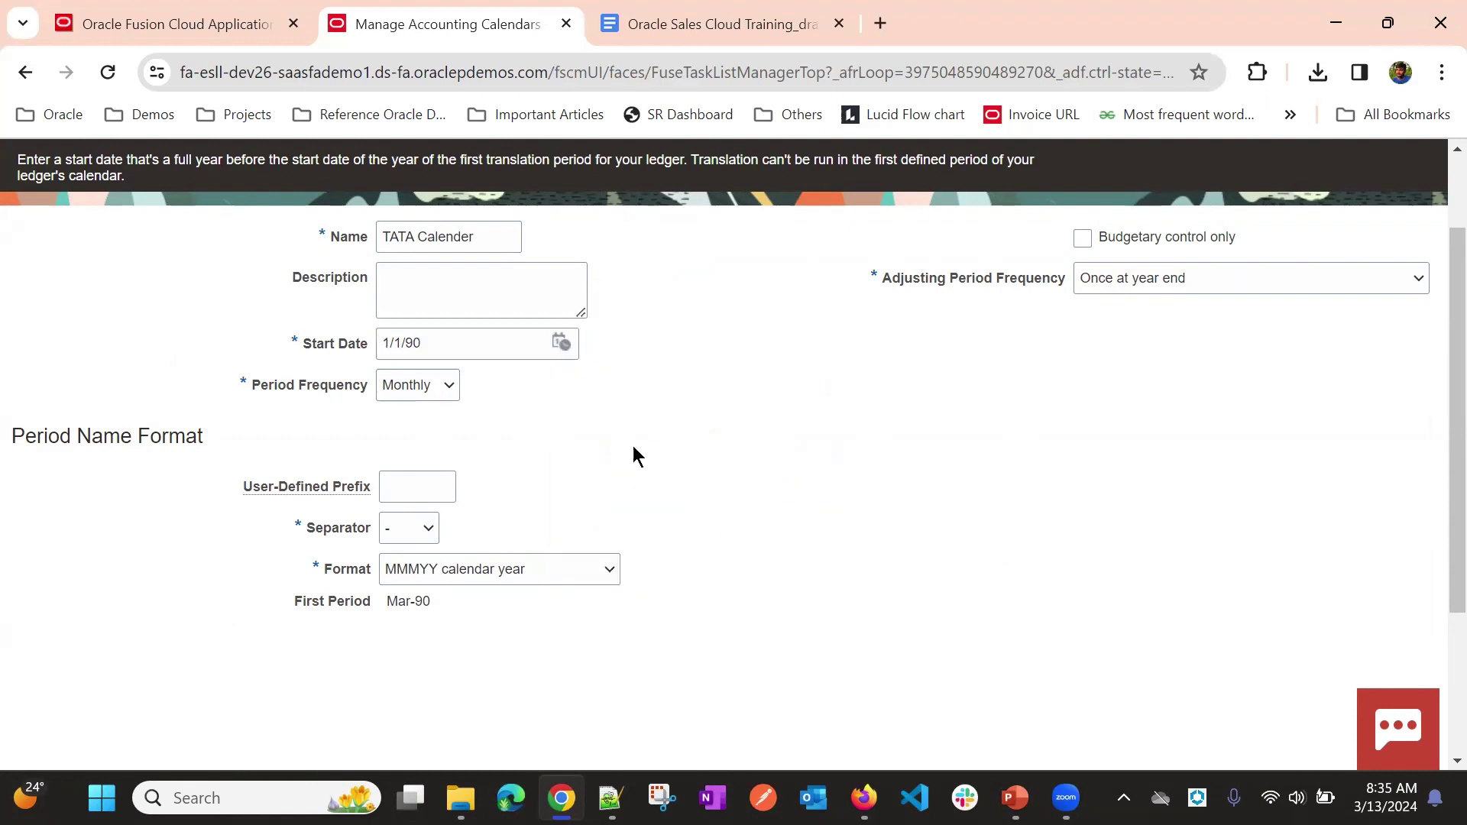
left_click_drag(387, 601, 438, 605)
left_click(1170, 377)
scroll(1222, 374, "up", 3)
left_click(1330, 234)
scroll(801, 403, "down", 5)
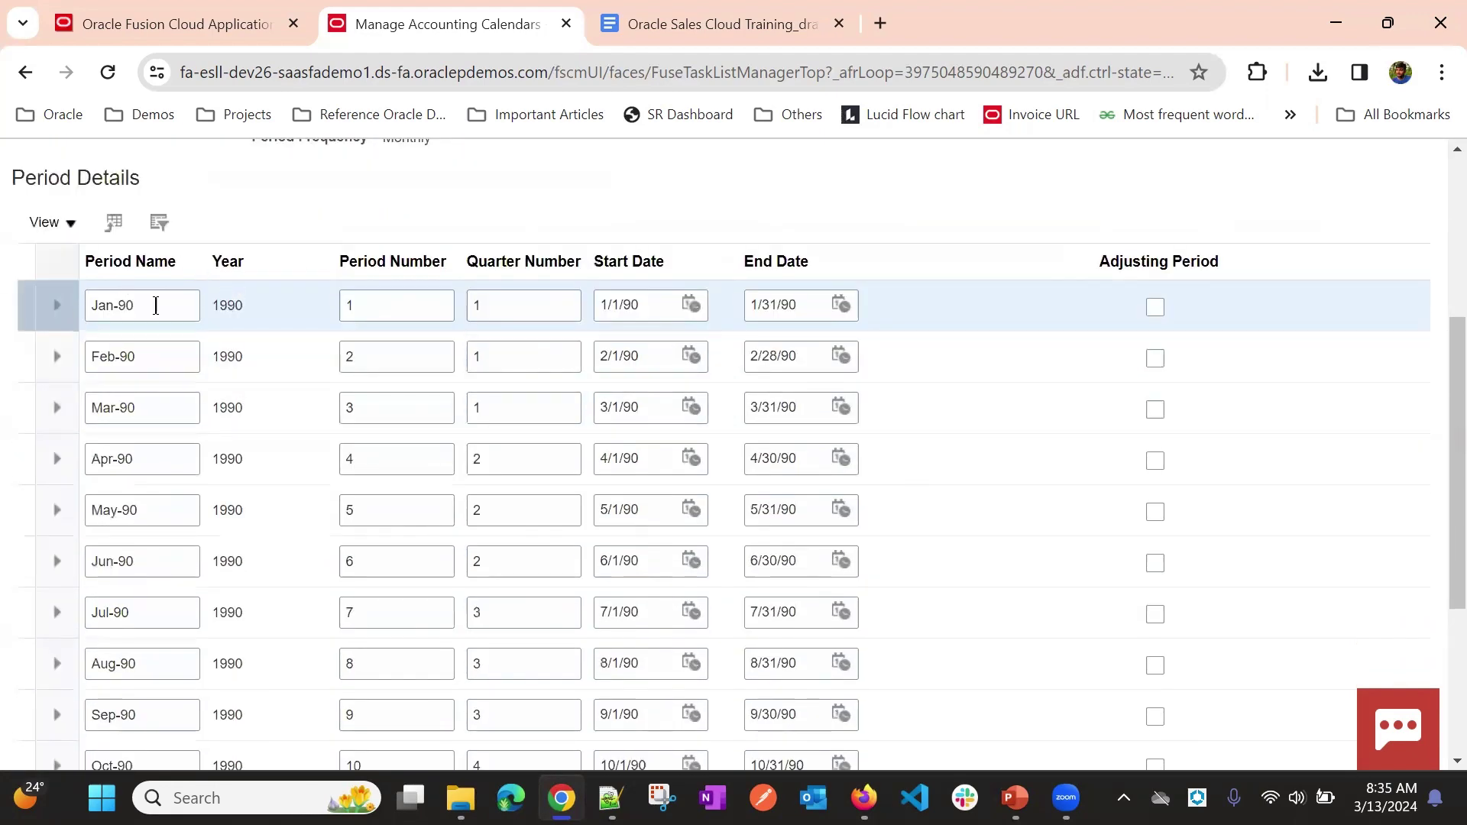
scroll(458, 203, "down", 4)
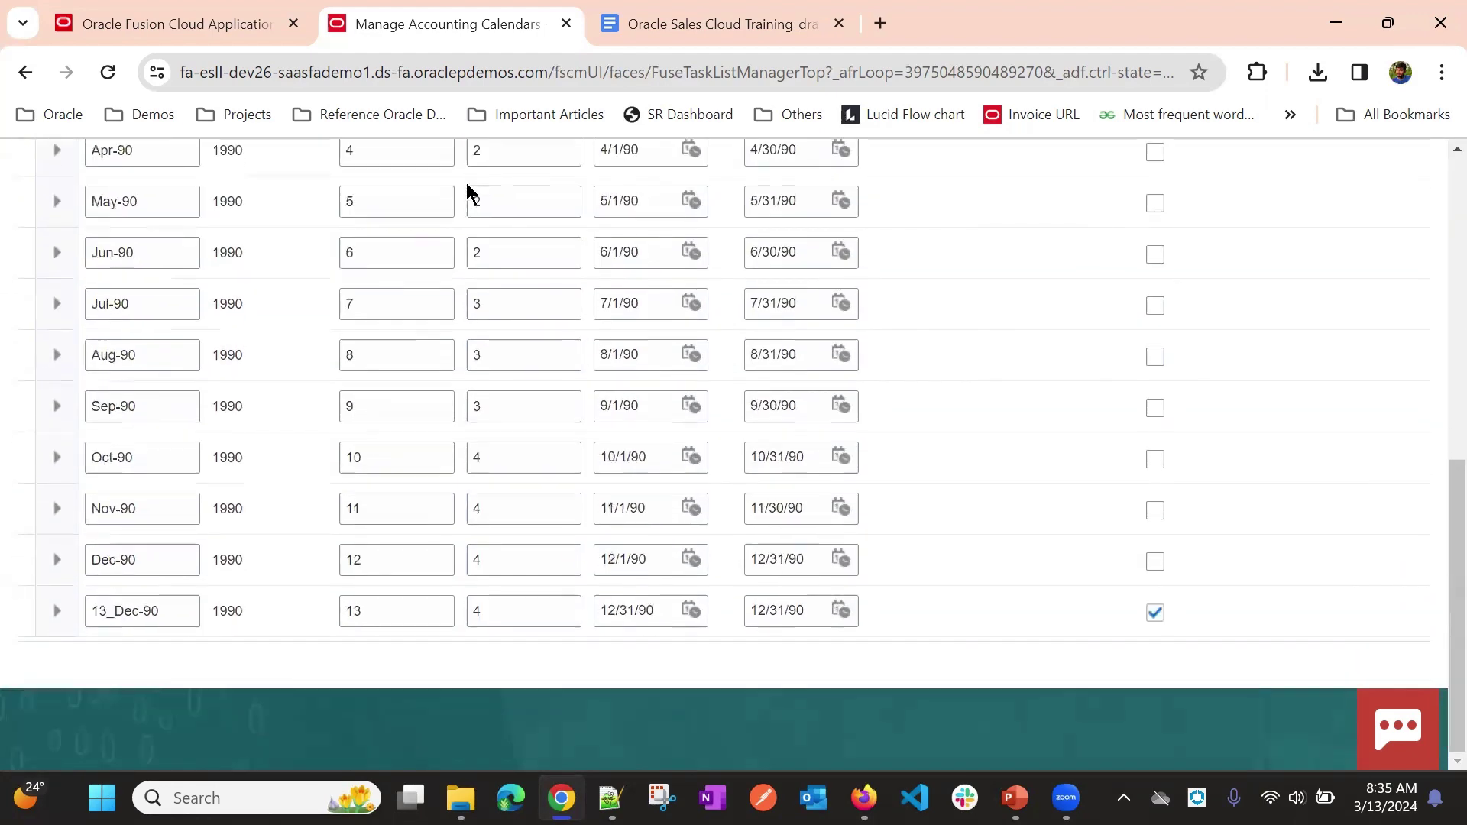
scroll(1016, 631, "up", 5)
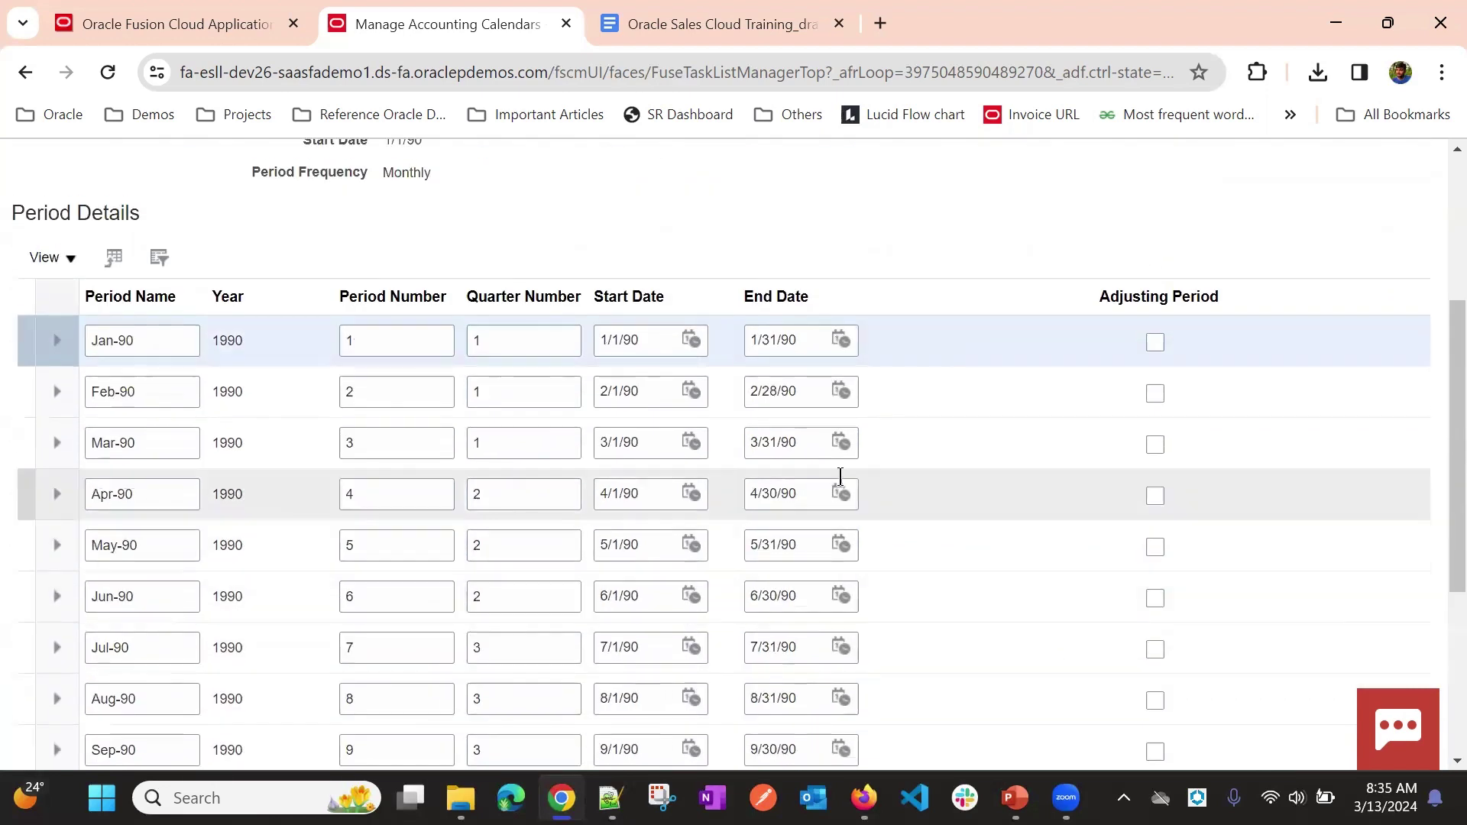
scroll(767, 232, "down", 2)
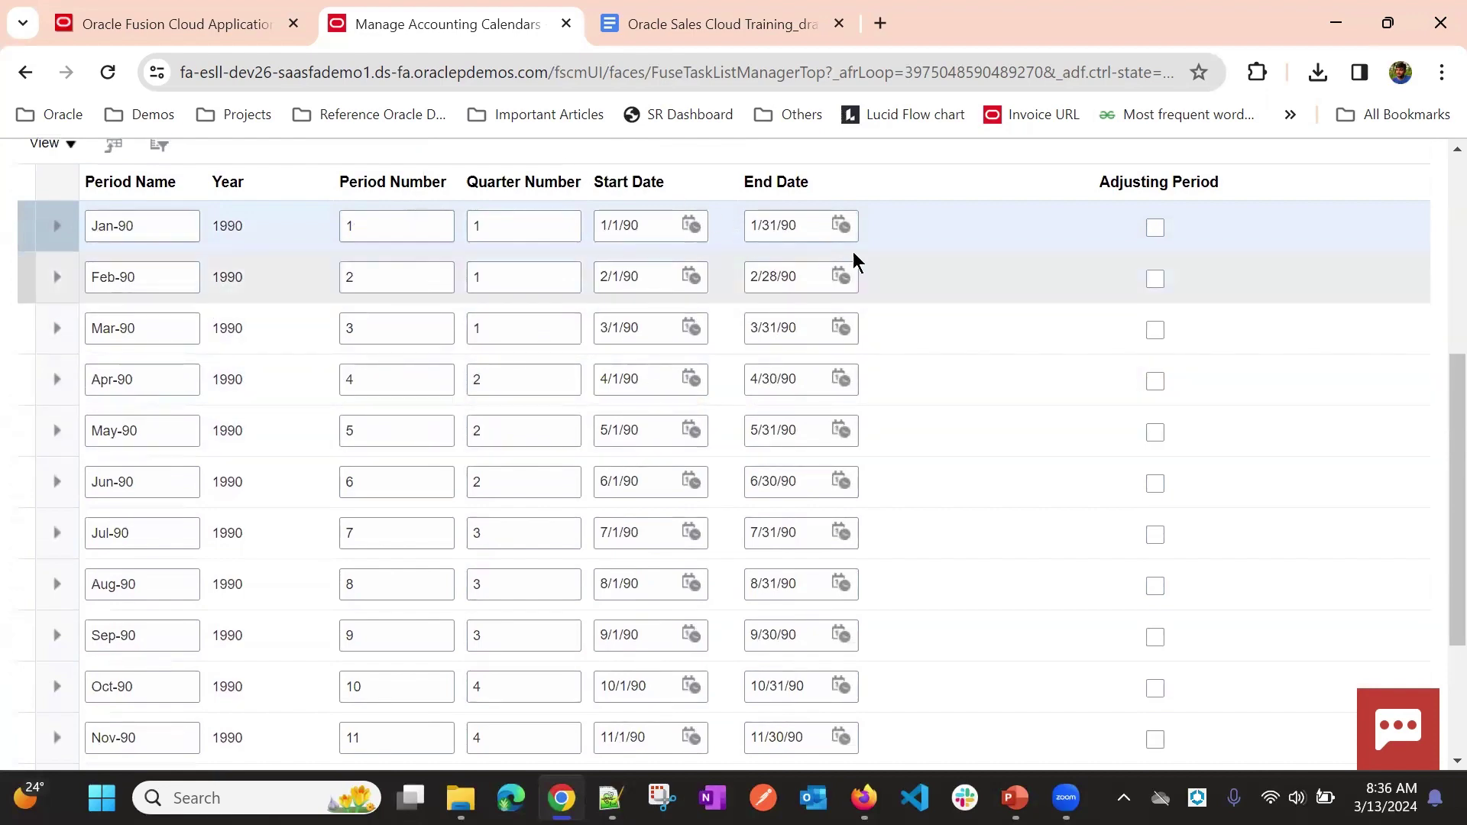
scroll(970, 229, "up", 5)
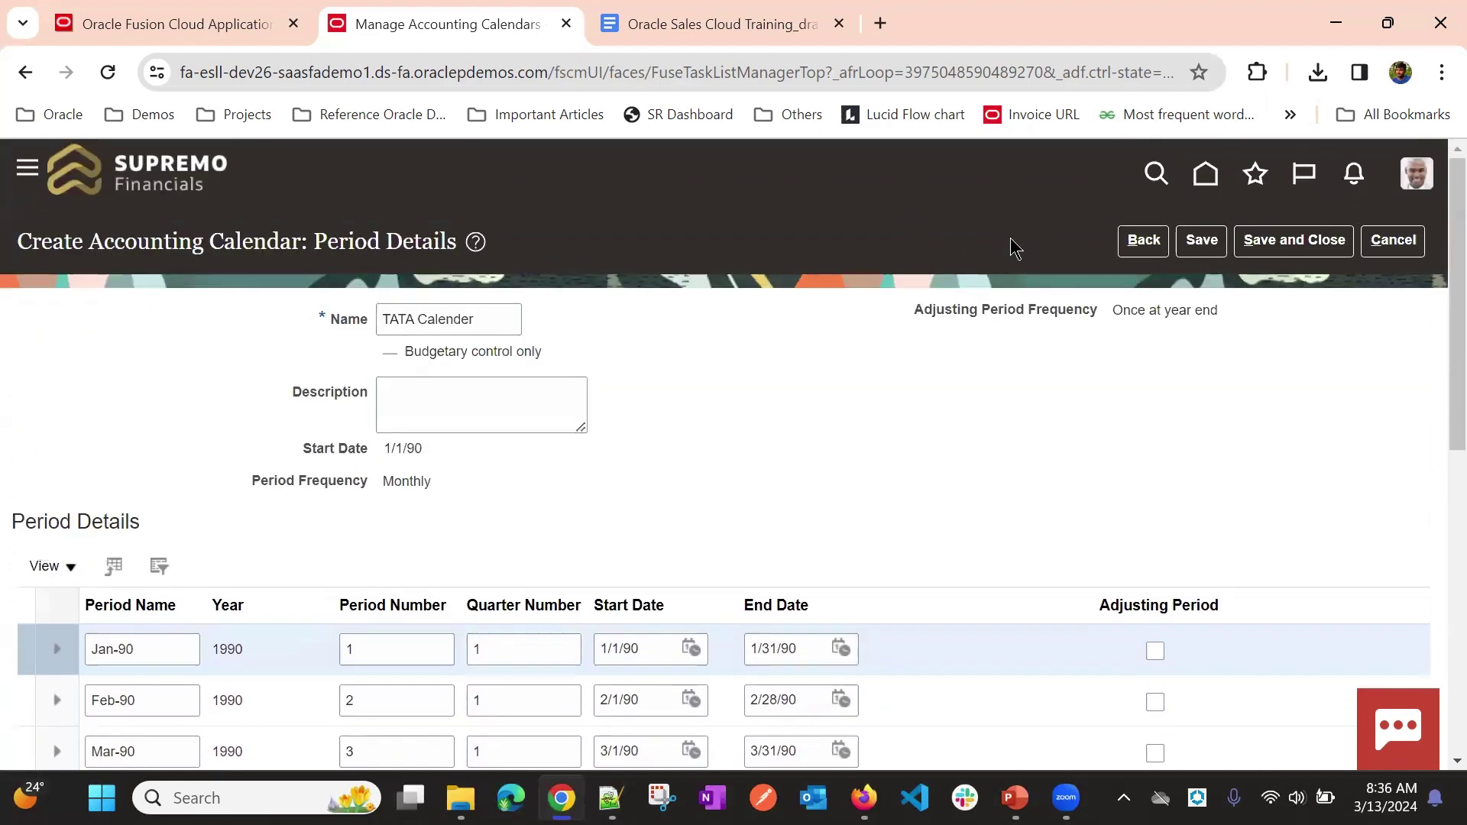
Save and close TATA Calender, then finish Manage Accounting Calendars to return to Setup: Sales.
left_click(1281, 242)
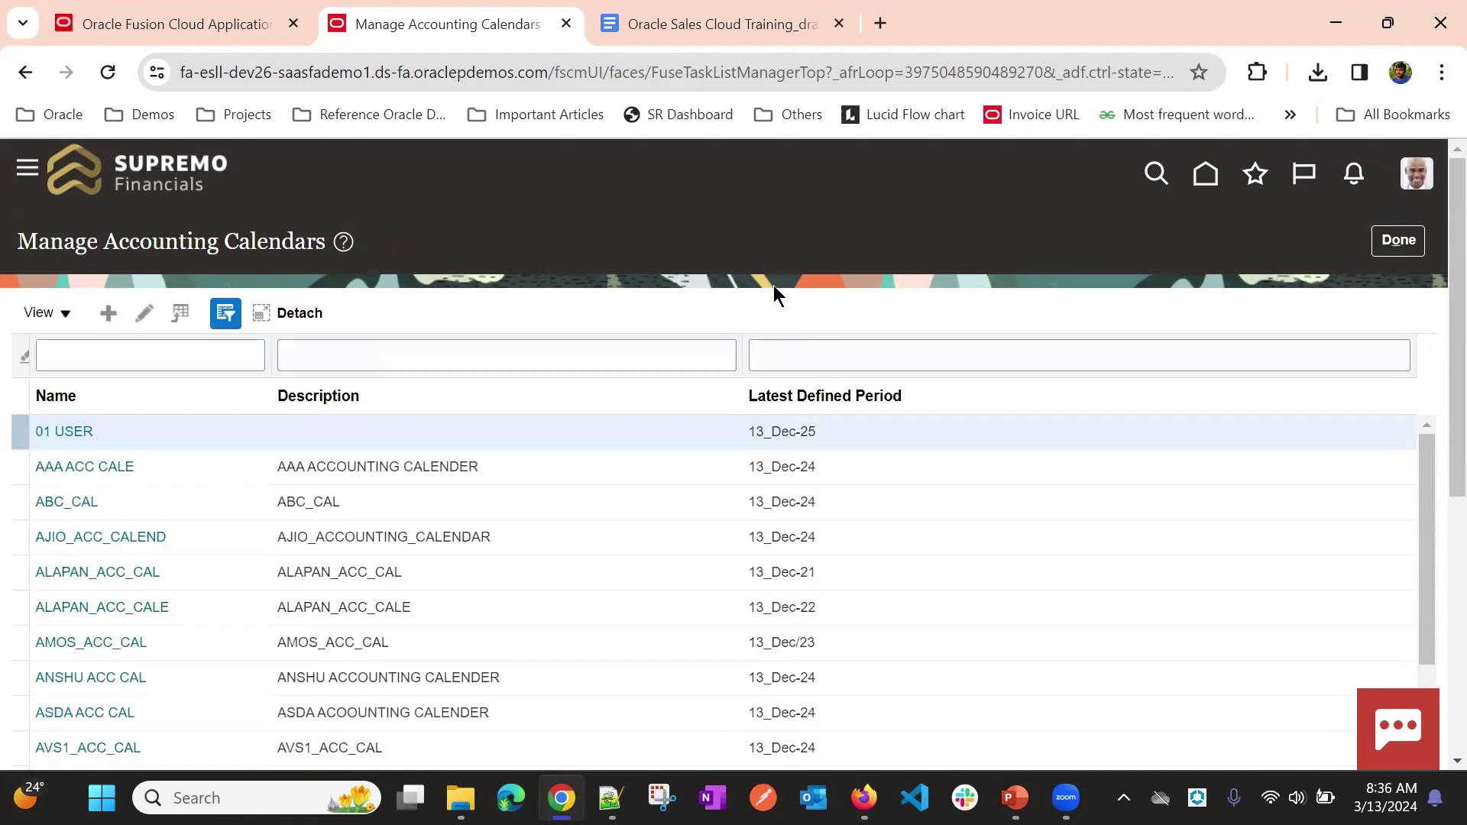
scroll(771, 290, "down", 10)
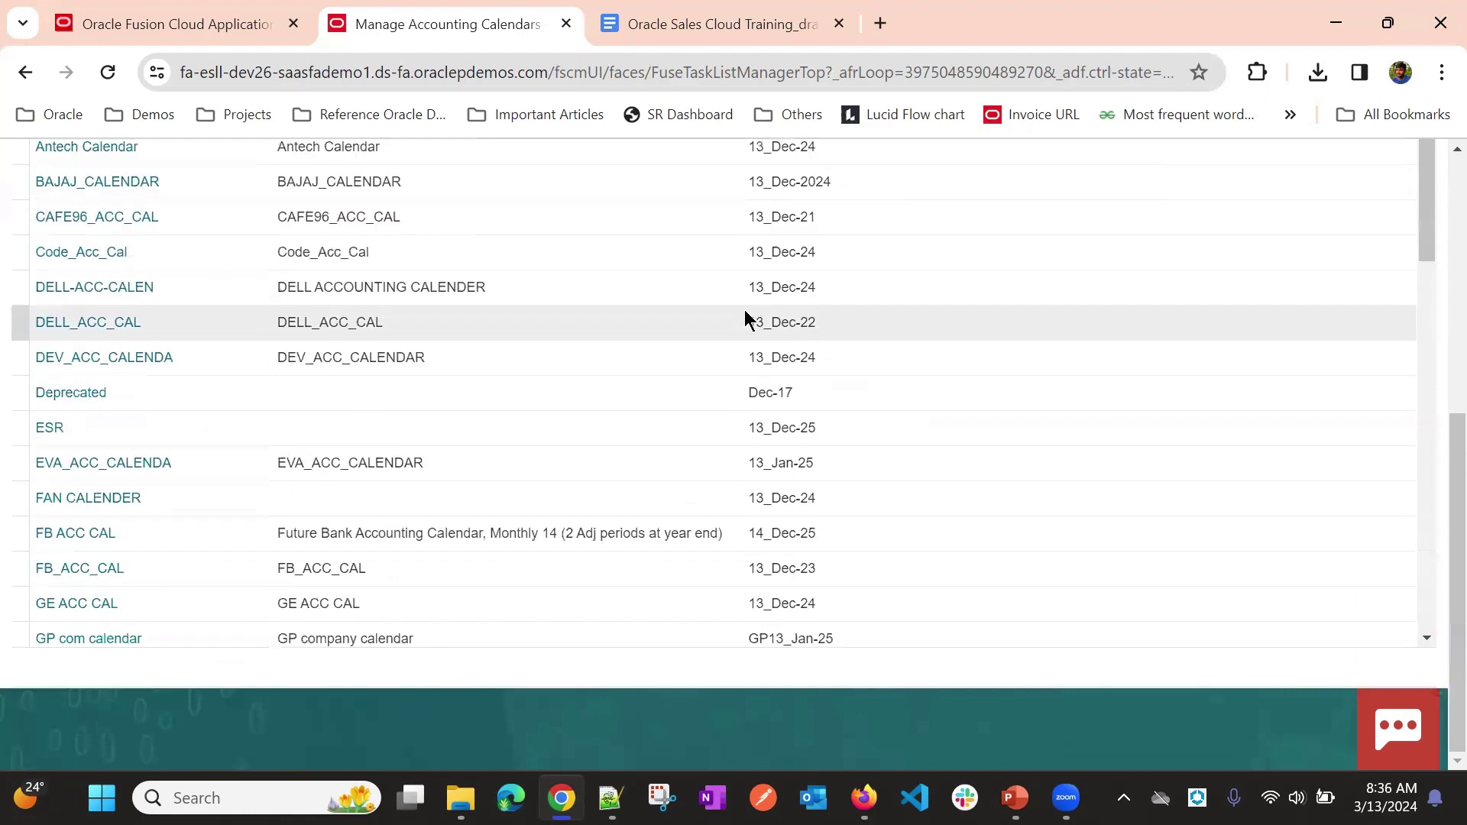
scroll(744, 313, "up", 10)
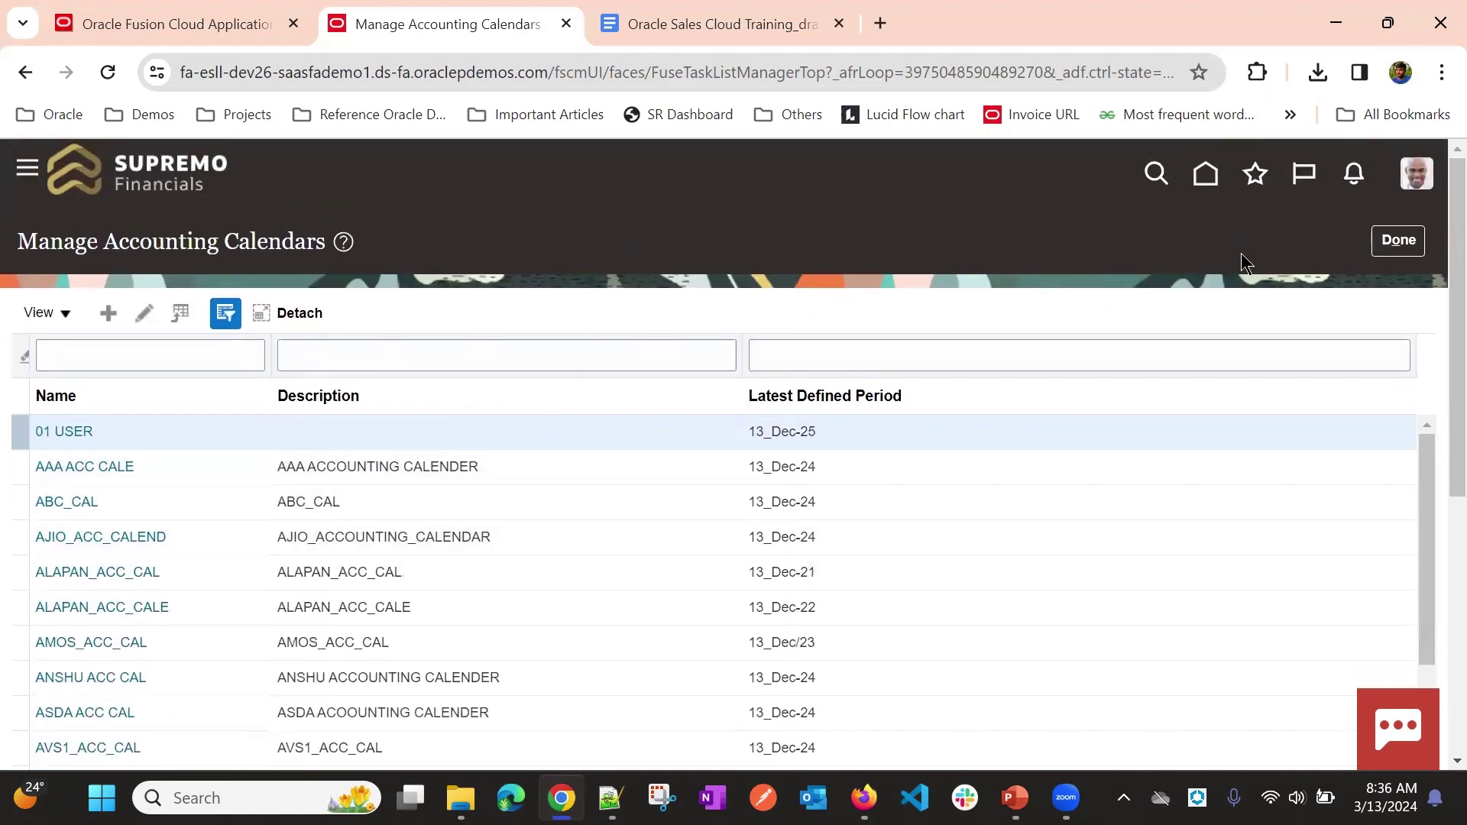
left_click(1397, 240)
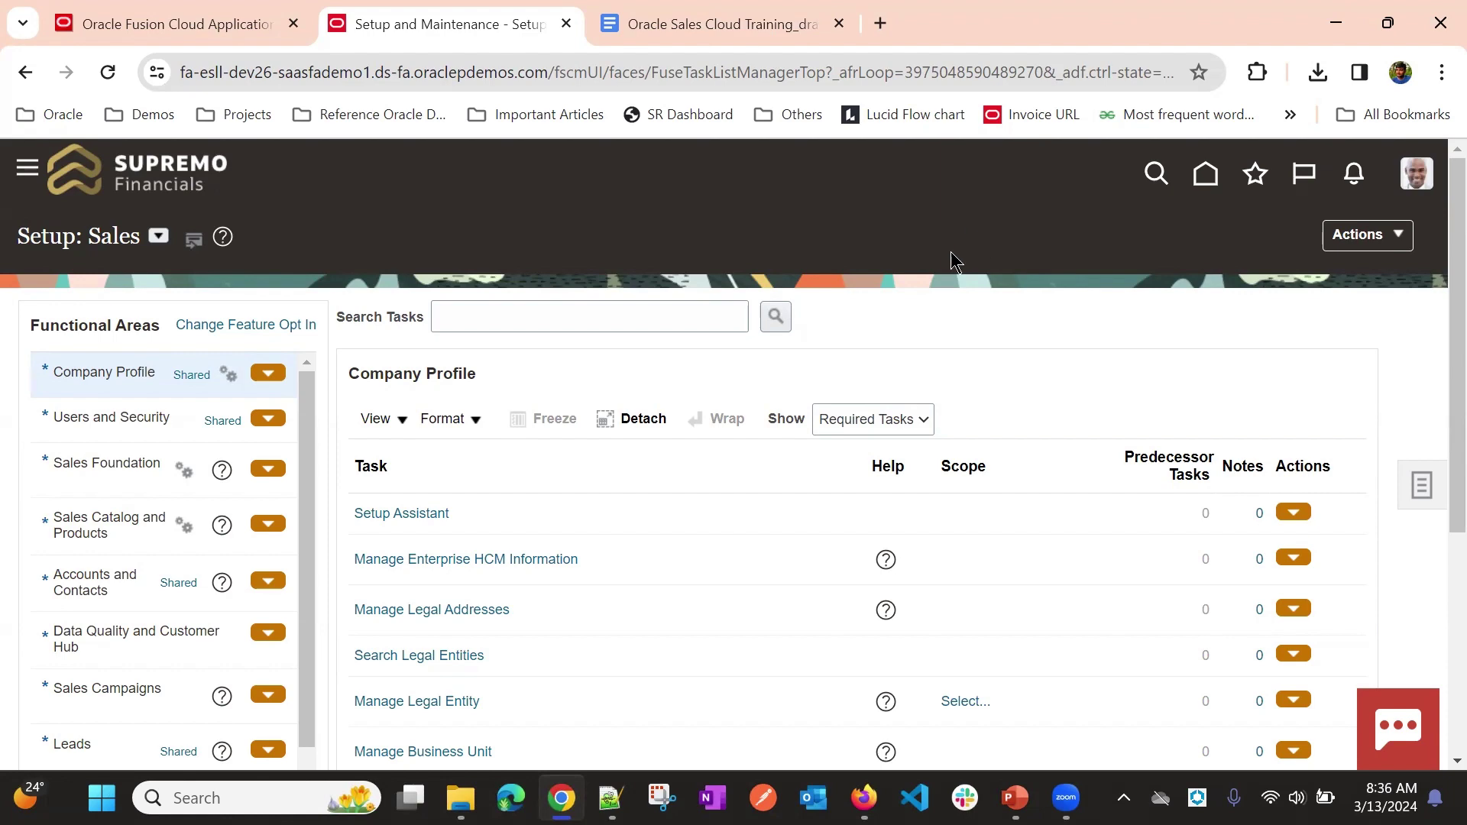
Open Manage Calendar Profile Option, showing ZCA_COMMON_CALENDAR's Site value Vision Calendar.
scroll(966, 268, "down", 5)
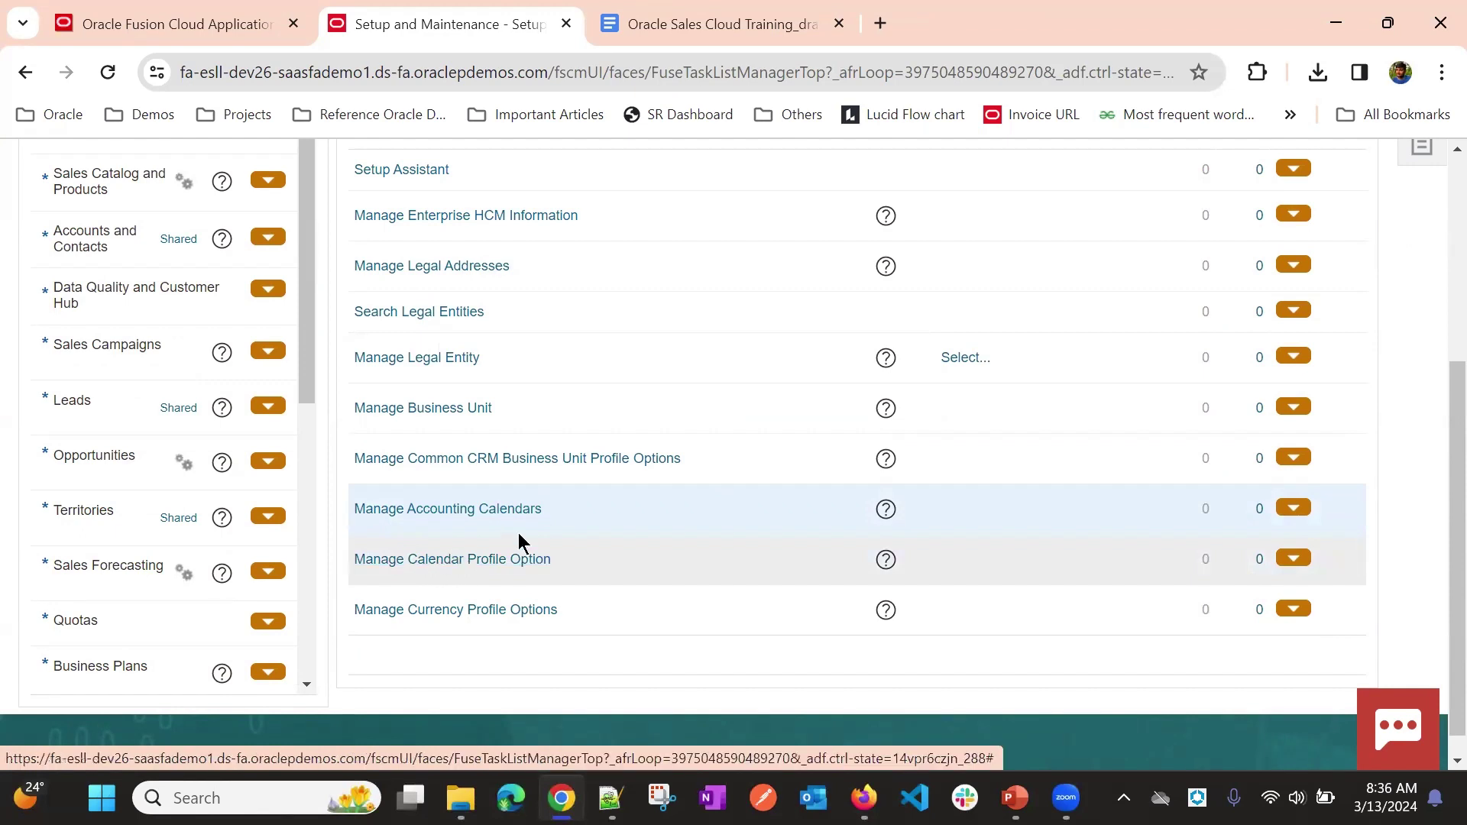
left_click_drag(582, 506, 357, 505)
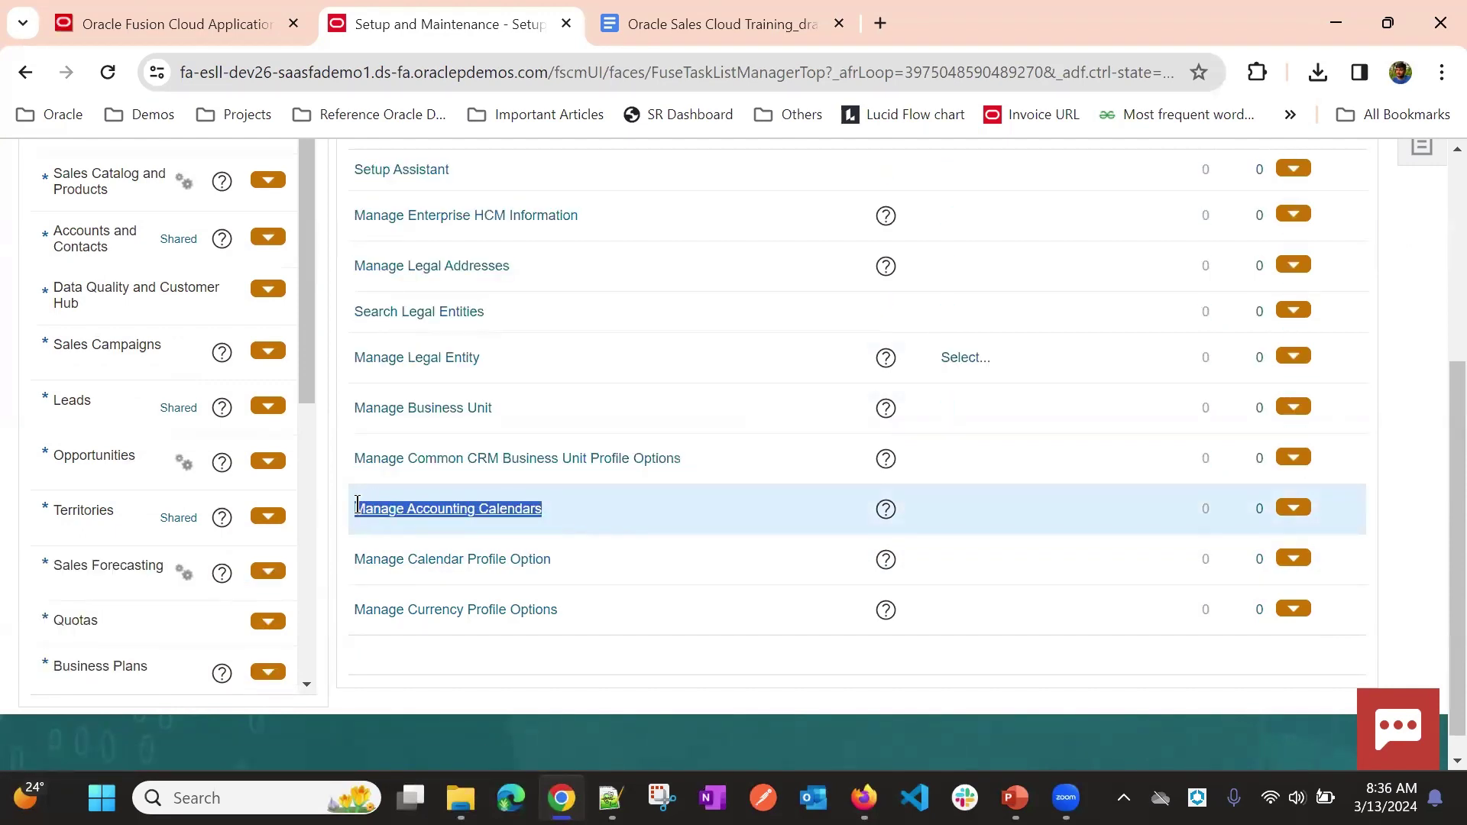
left_click(503, 565)
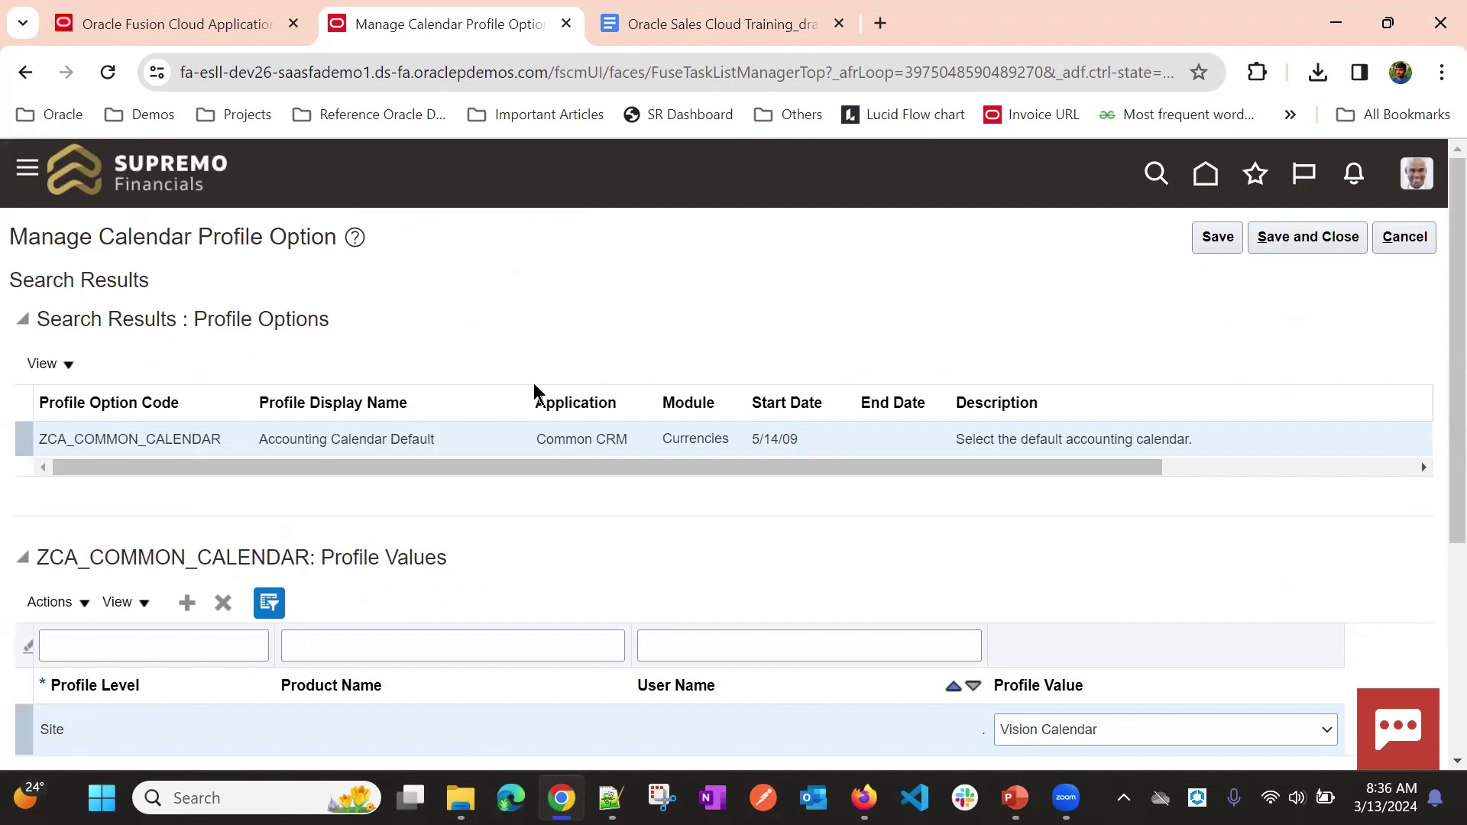
Change ZCA_COMMON_CALENDAR's Site profile value from Vision Calendar to TATA Calender and save.
left_click_drag(535, 441, 648, 442)
left_click(684, 311)
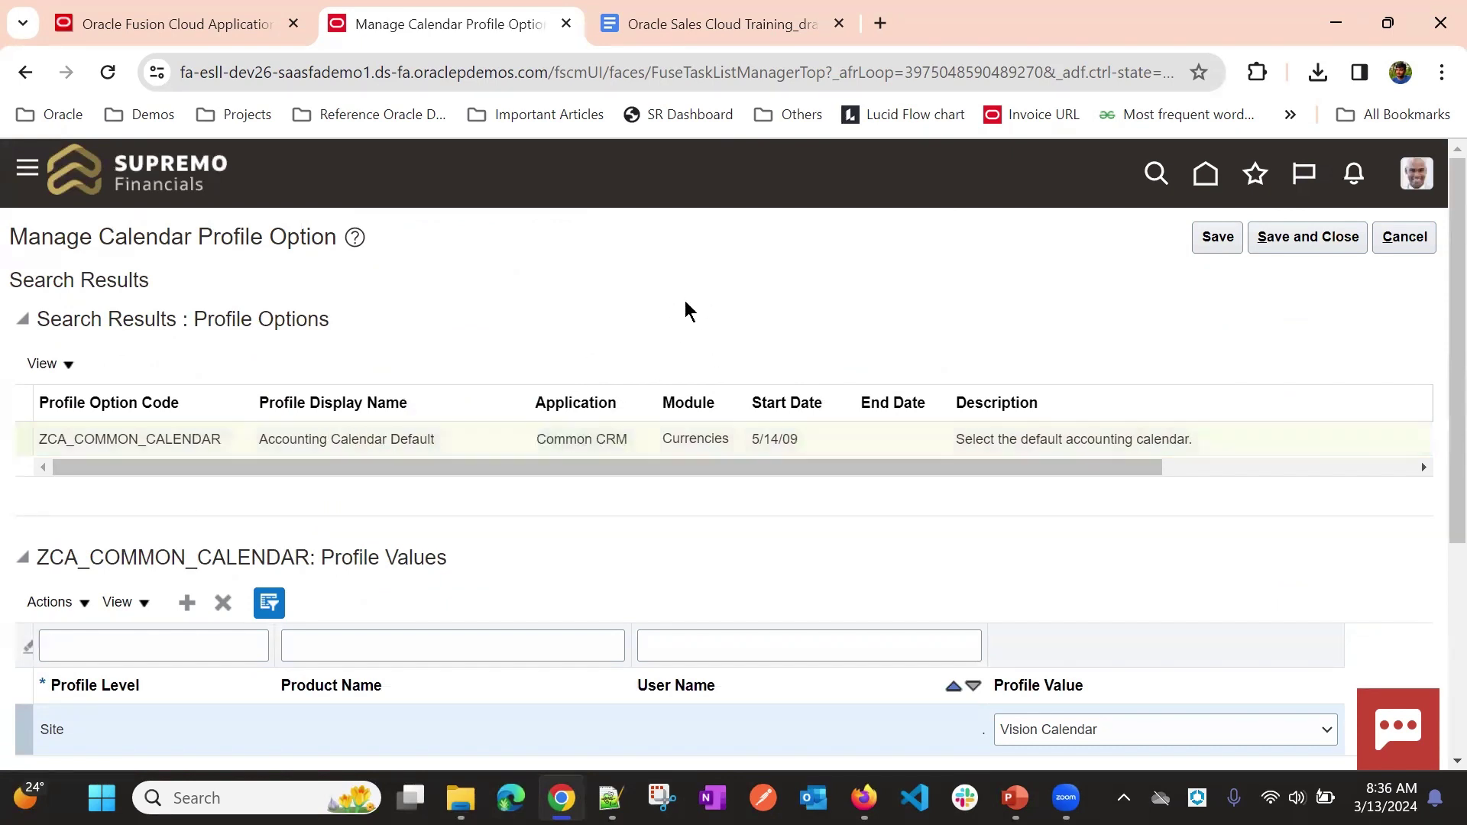
scroll(778, 336, "down", 2)
scroll(817, 367, "down", 3)
scroll(833, 492, "up", 3)
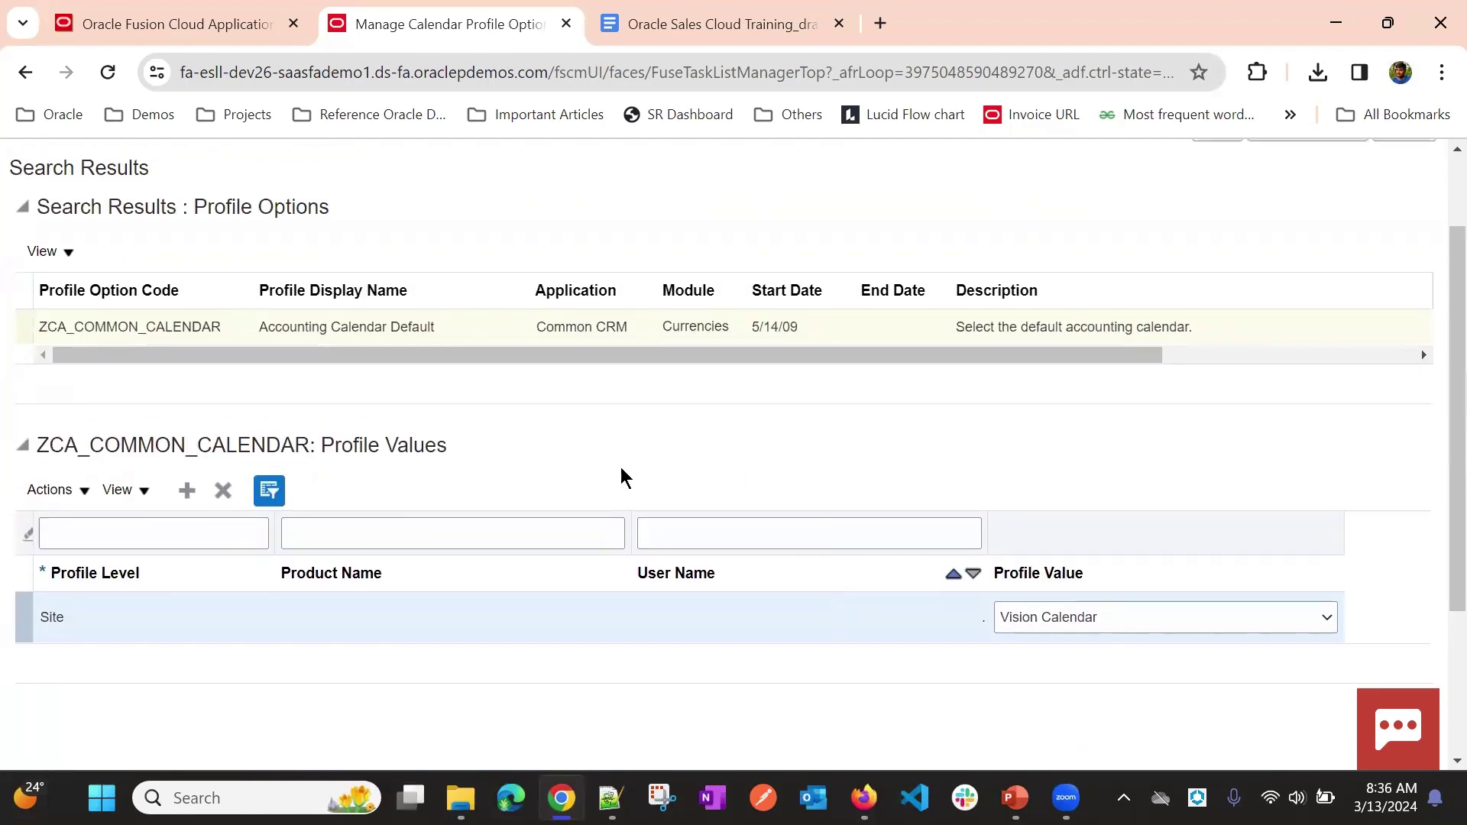
left_click(1044, 629)
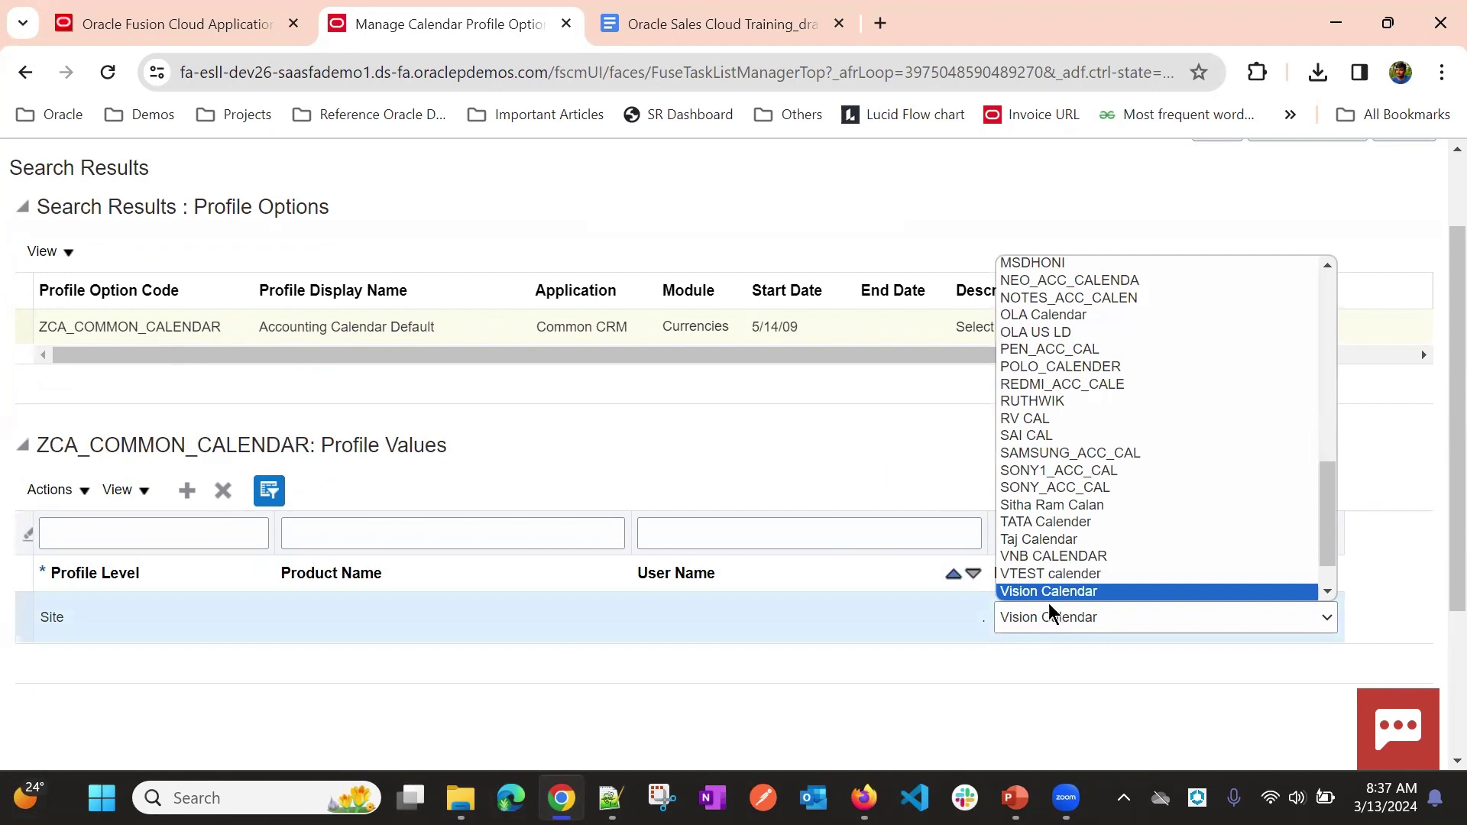
left_click(1045, 522)
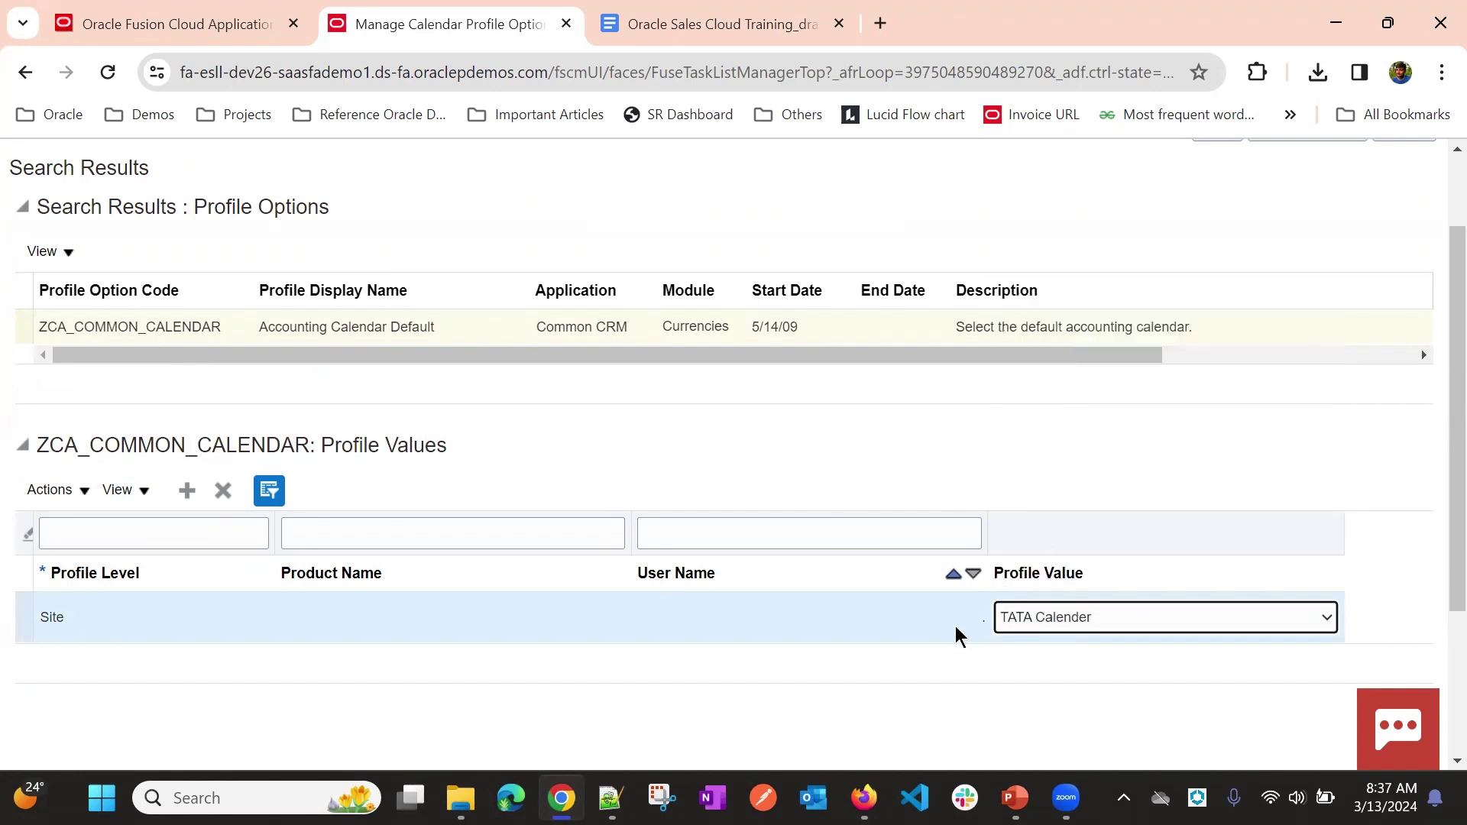
scroll(1077, 458, "up", 2)
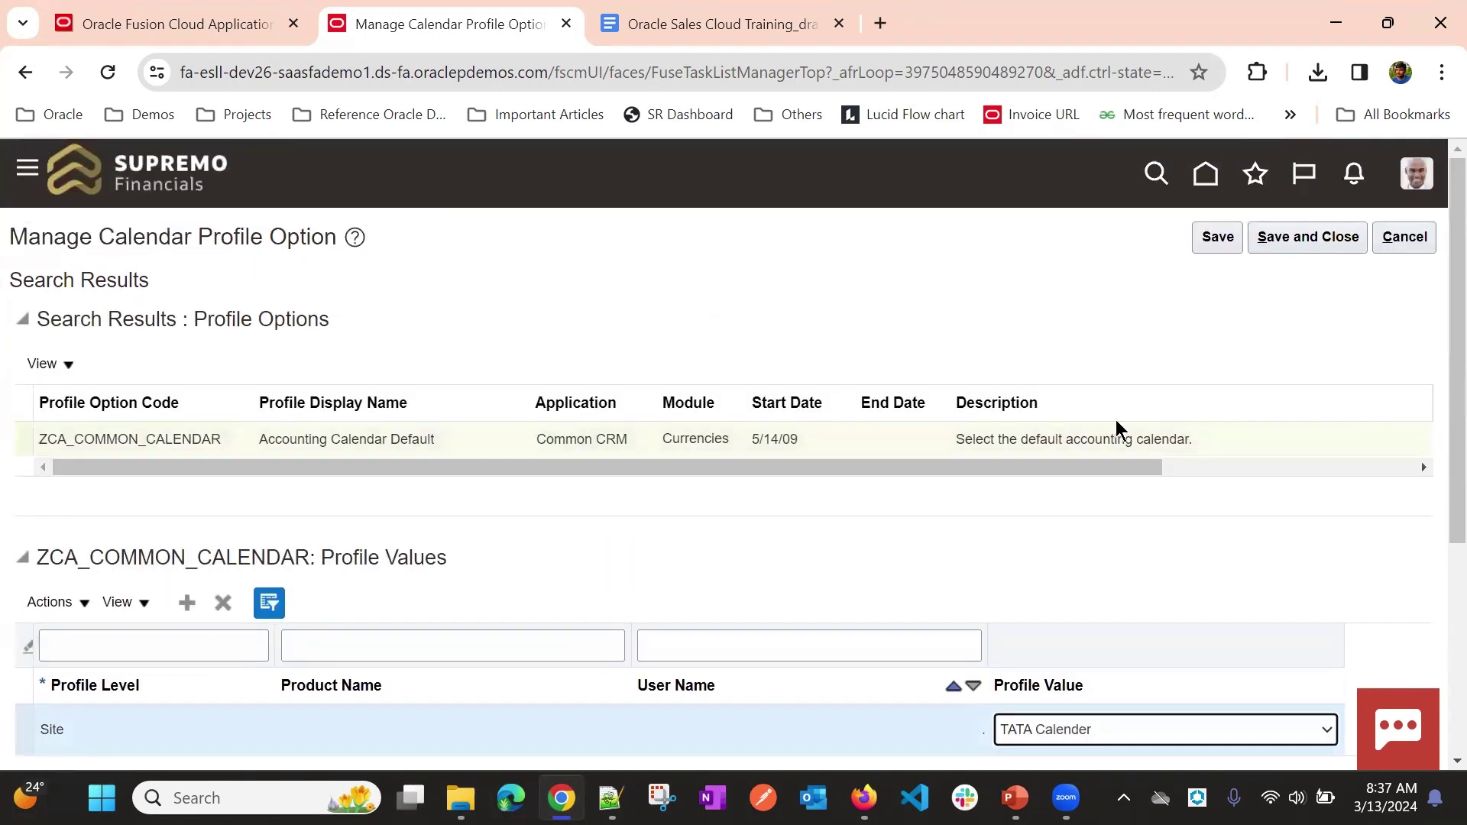
left_click(1232, 239)
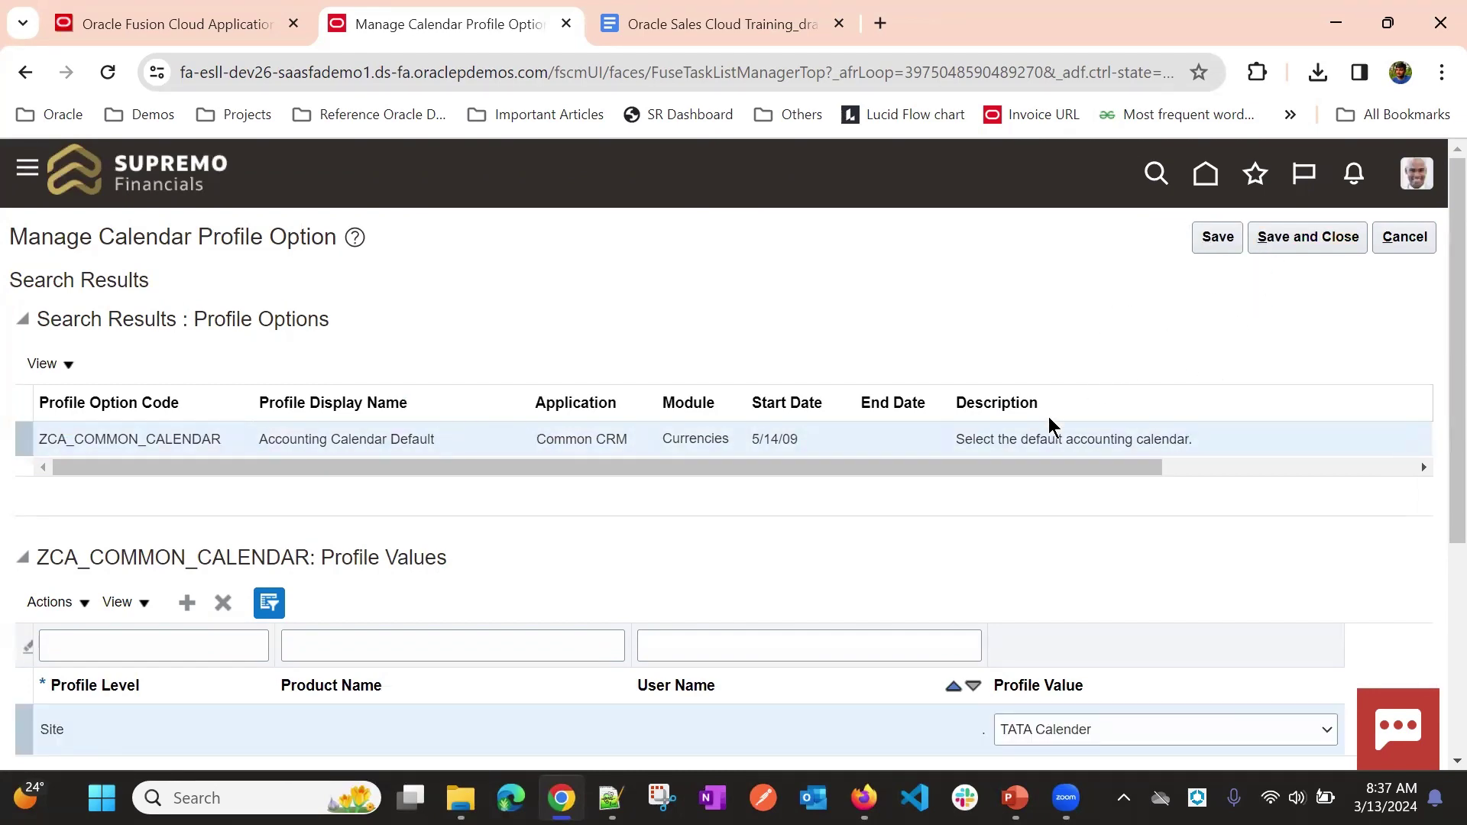
scroll(1032, 443, "down", 5)
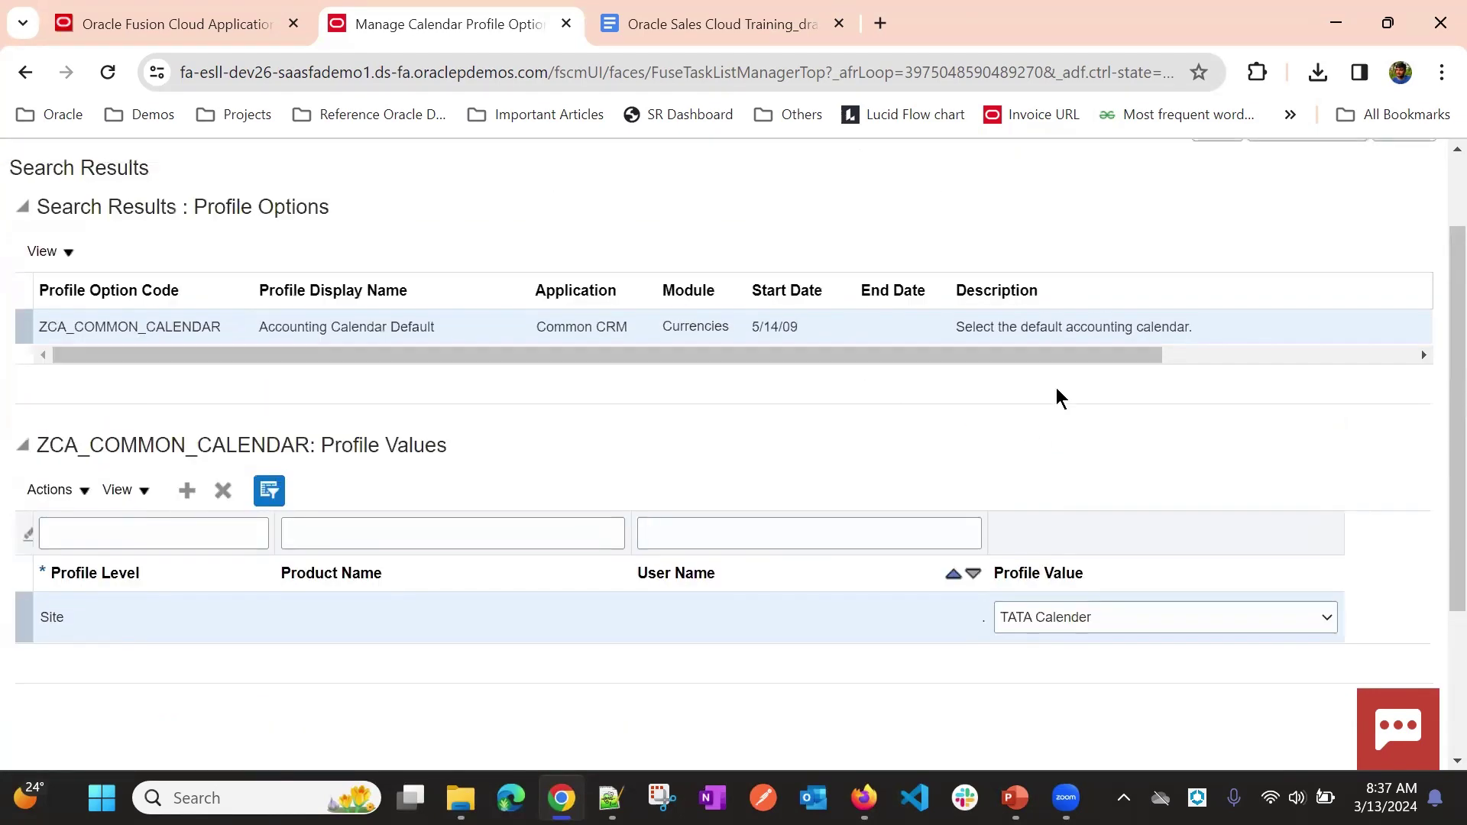
scroll(1033, 431, "up", 2)
scroll(1108, 566, "down", 3)
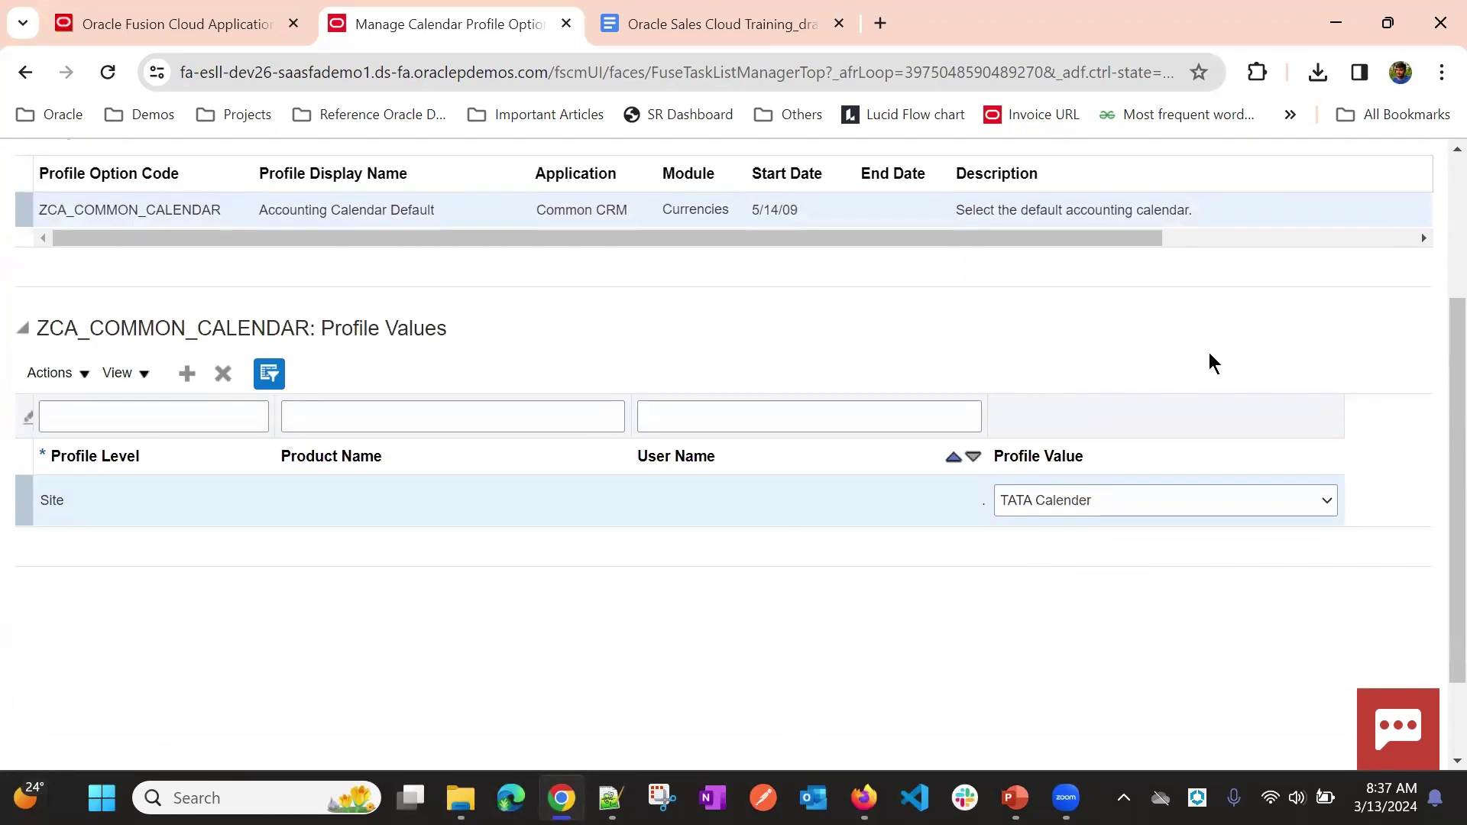
scroll(1253, 306, "up", 3)
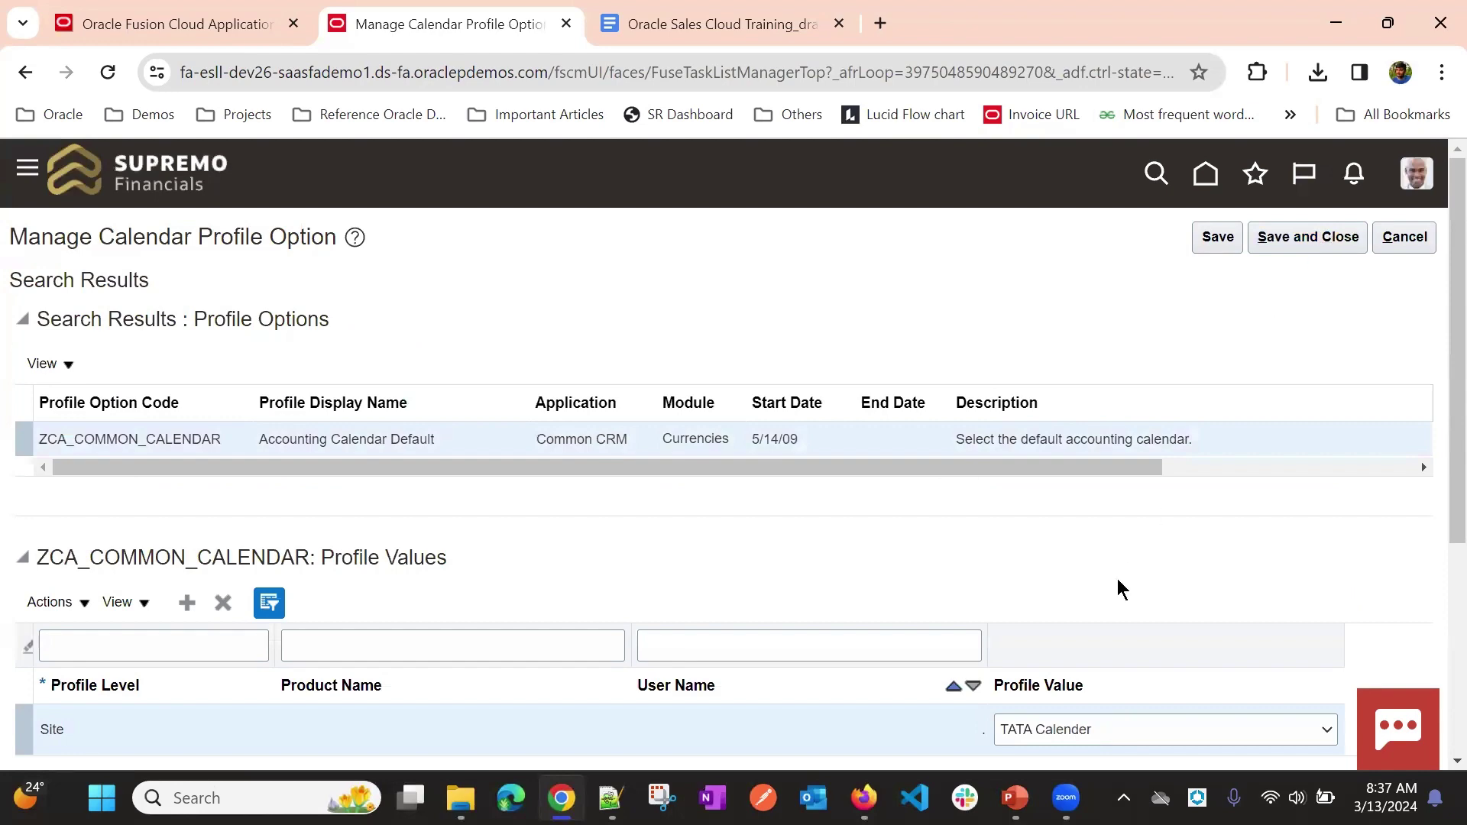
scroll(1107, 569, "down", 4)
left_click(1066, 390)
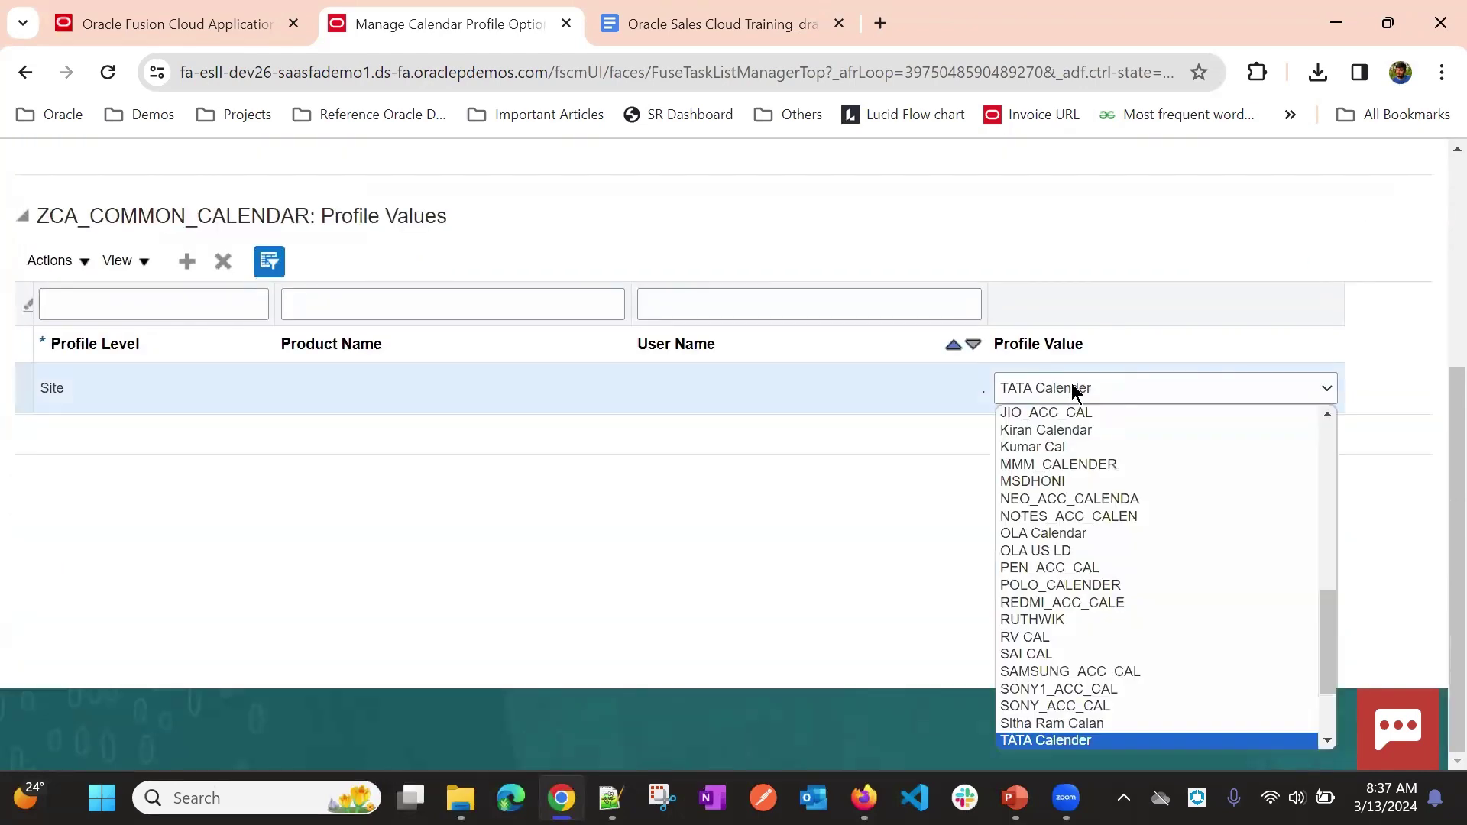
key("v")
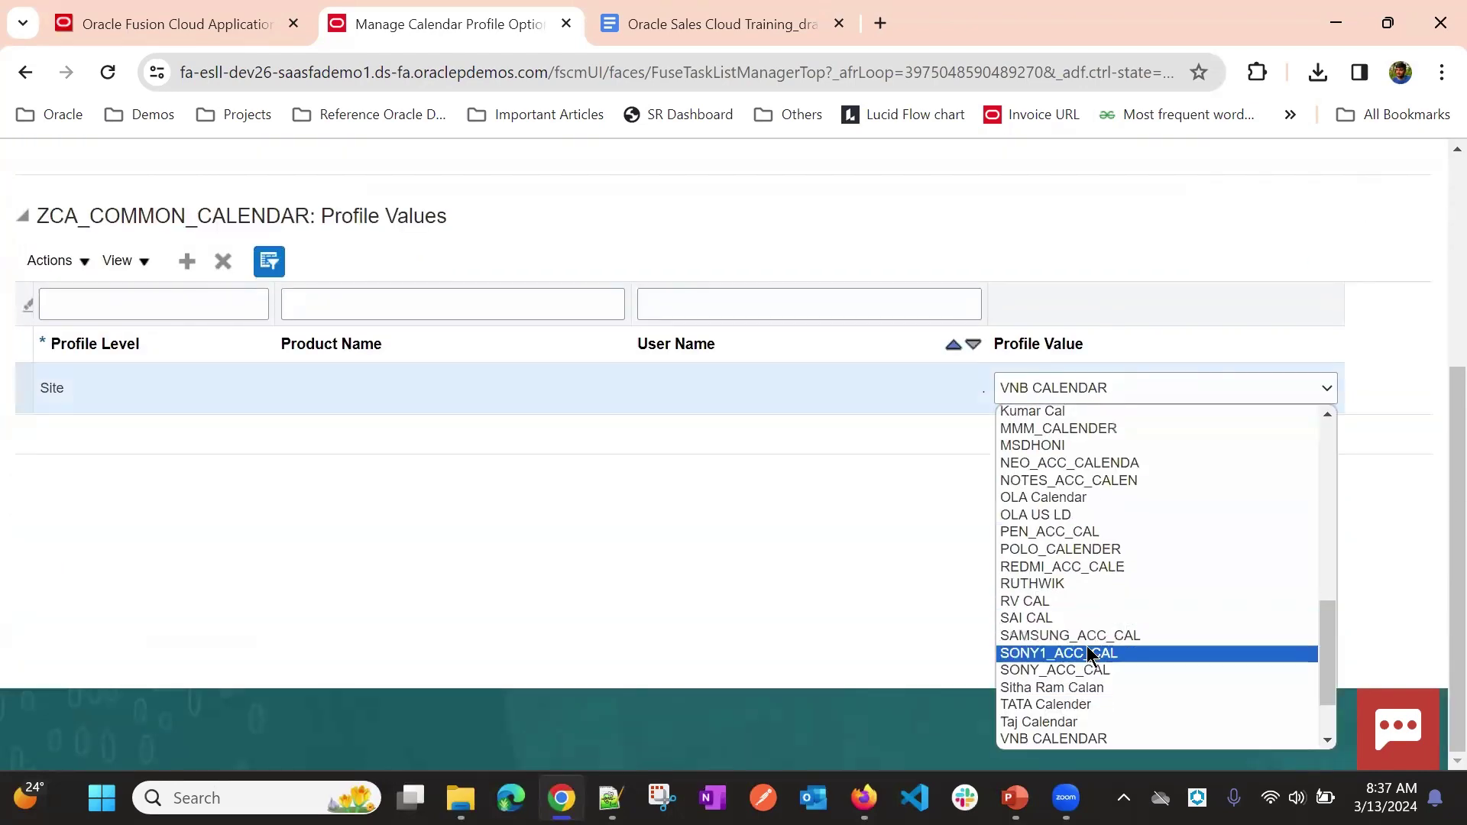
scroll(1086, 645, "down", 1)
scroll(1085, 652, "up", 10)
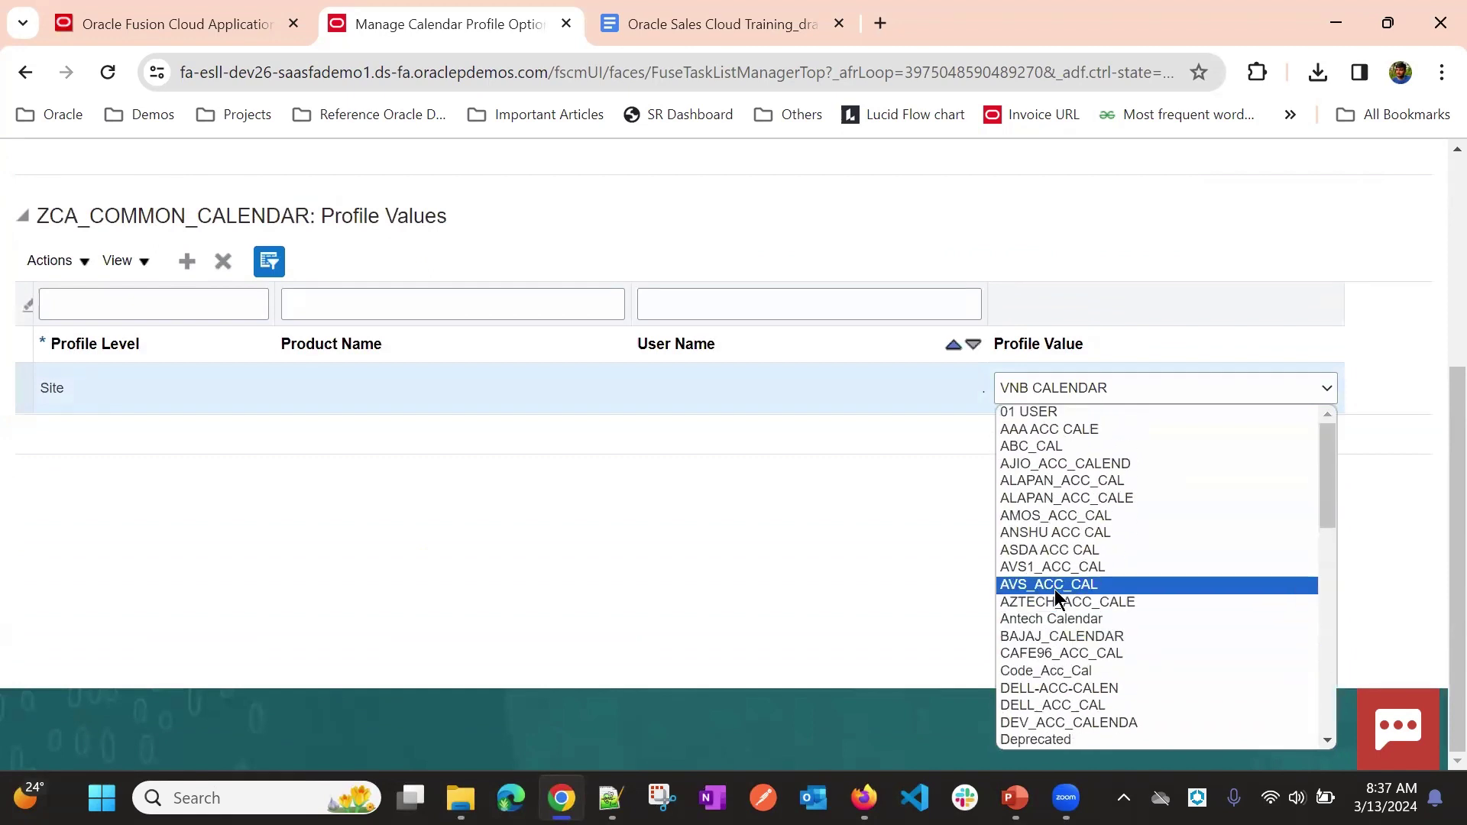
scroll(1054, 590, "down", 10)
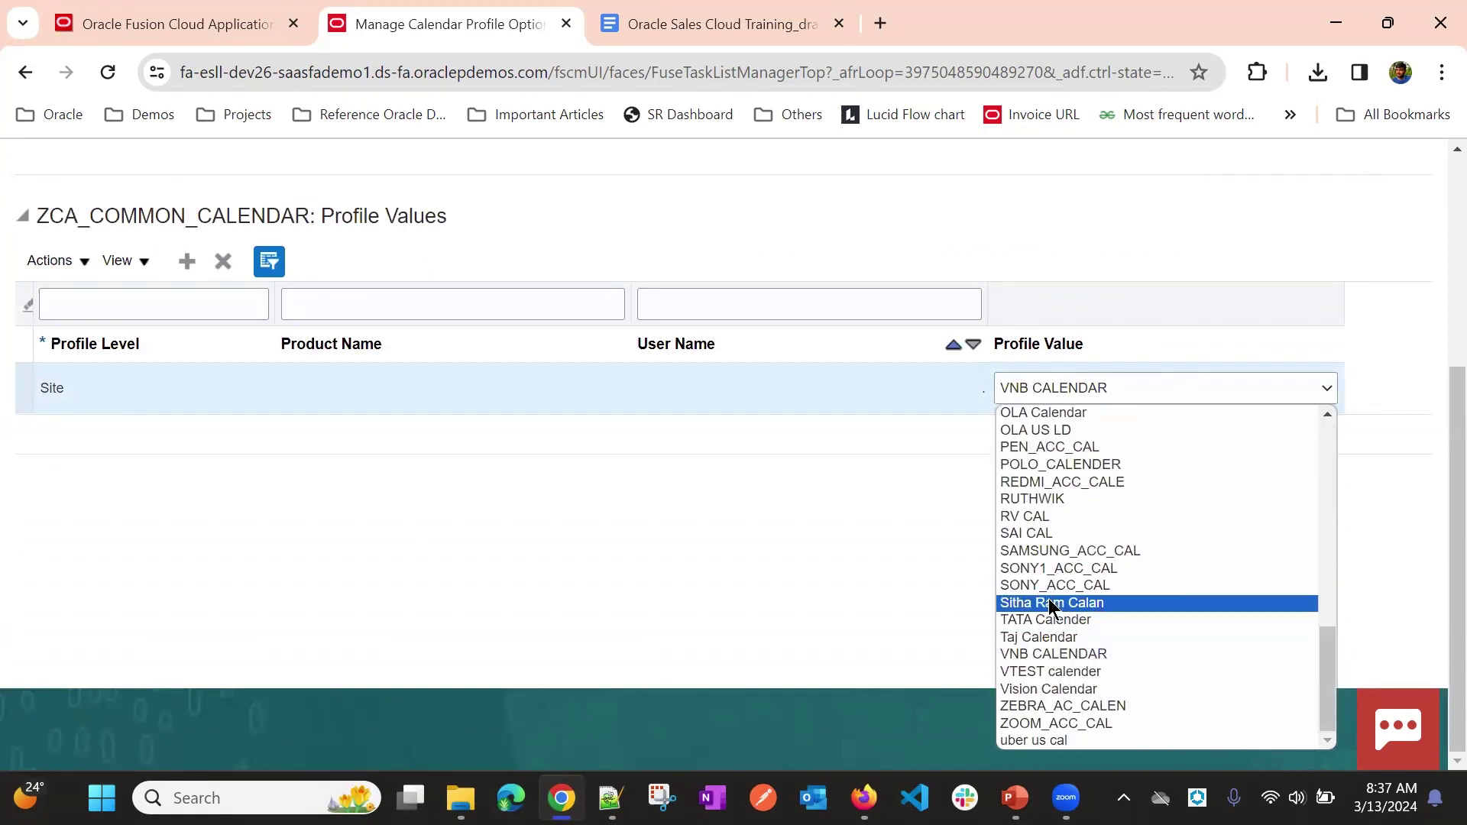
left_click(1050, 690)
scroll(1007, 606, "up", 2)
scroll(1086, 562, "up", 2)
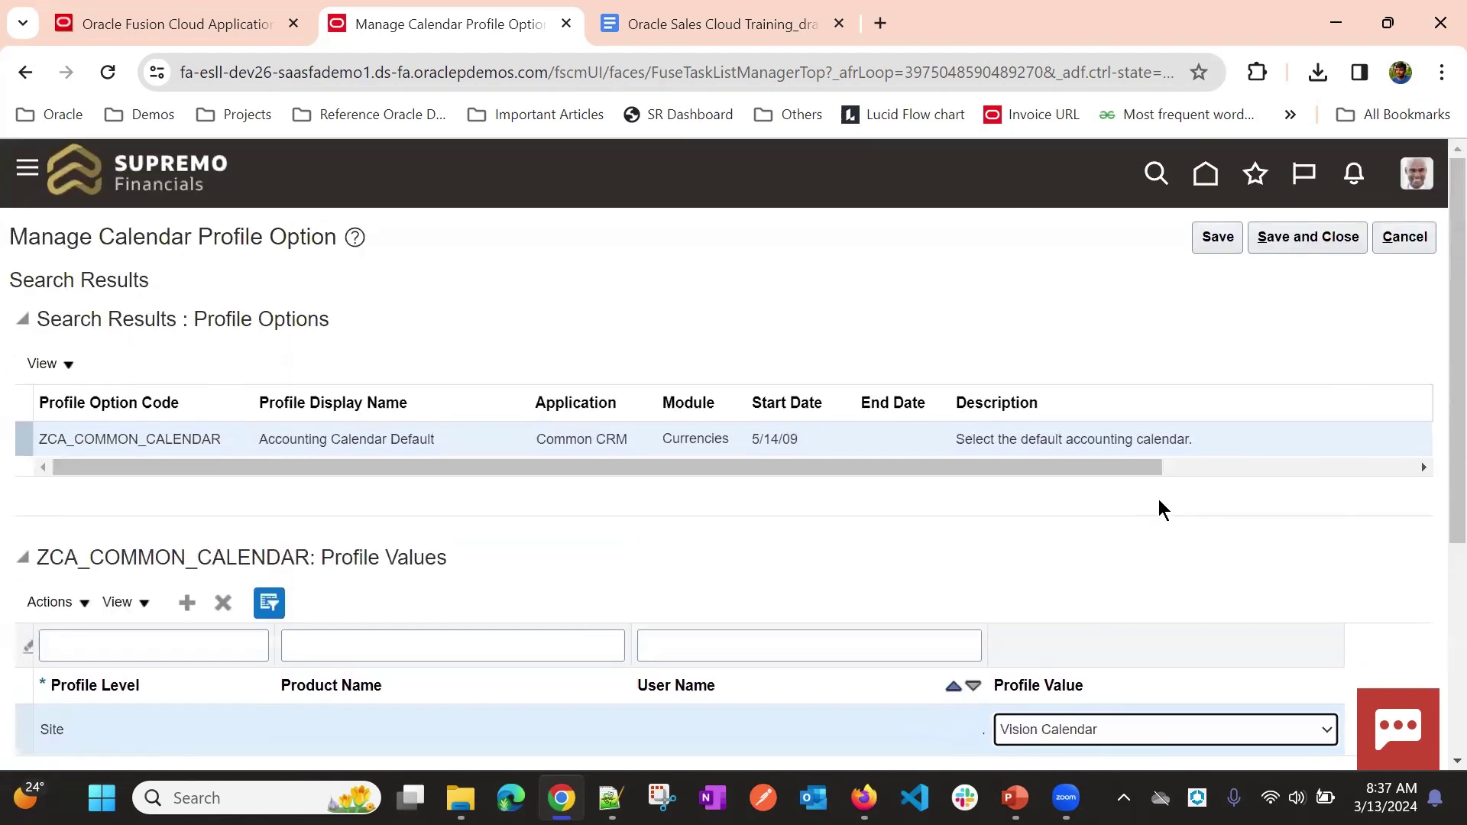
left_click(1219, 238)
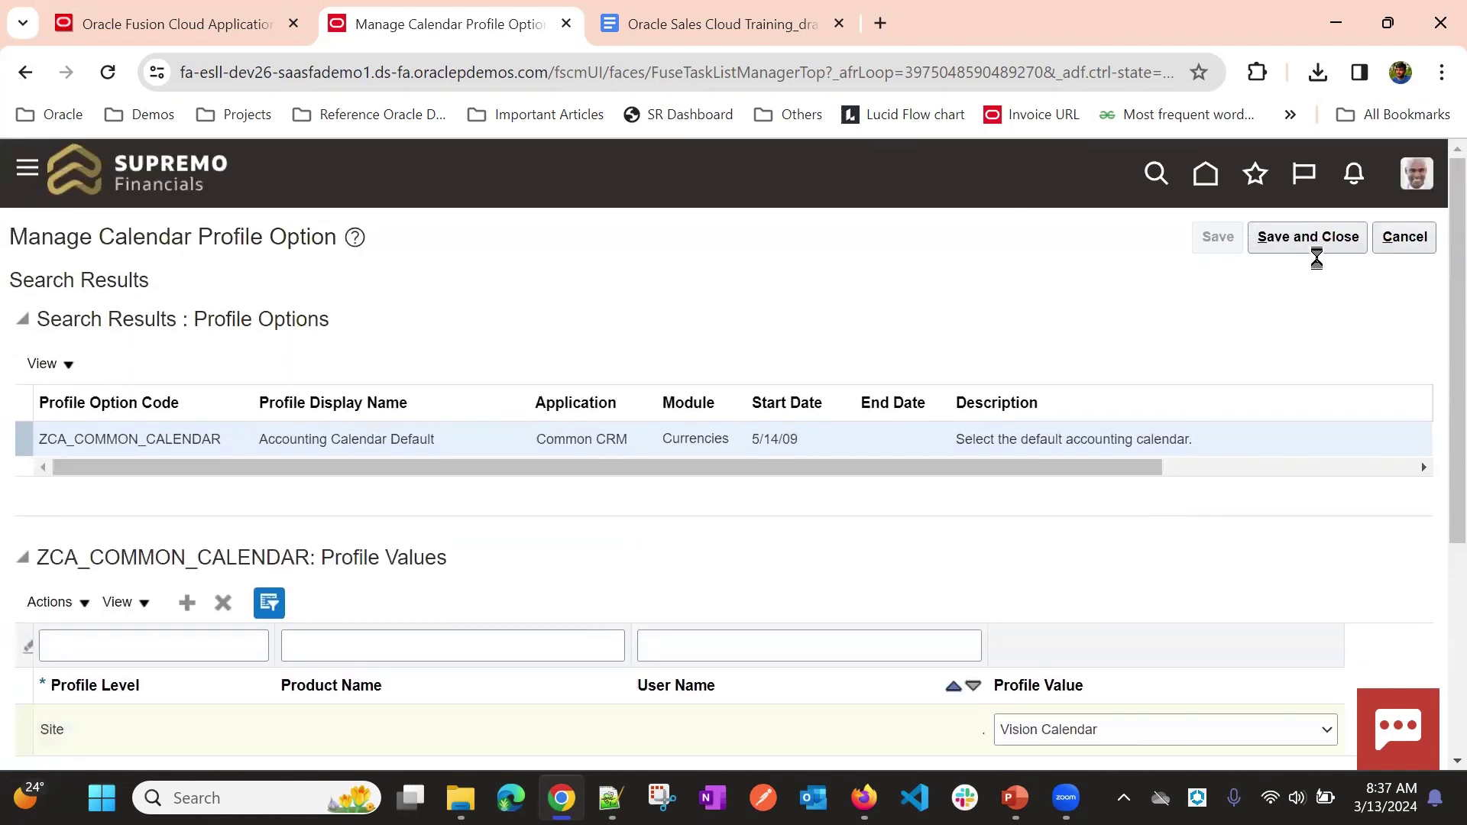
left_click(1309, 237)
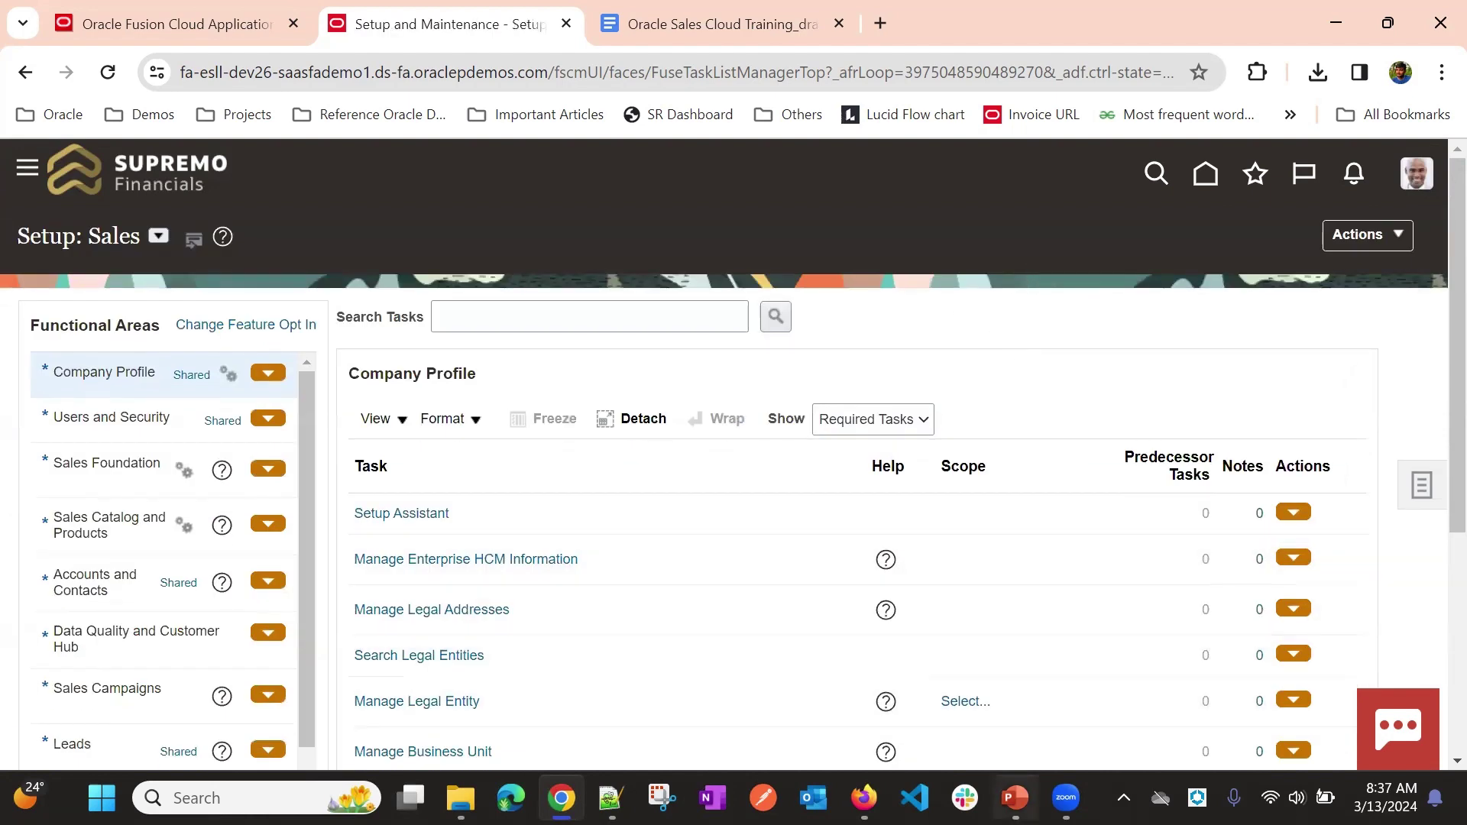
left_click(1012, 798)
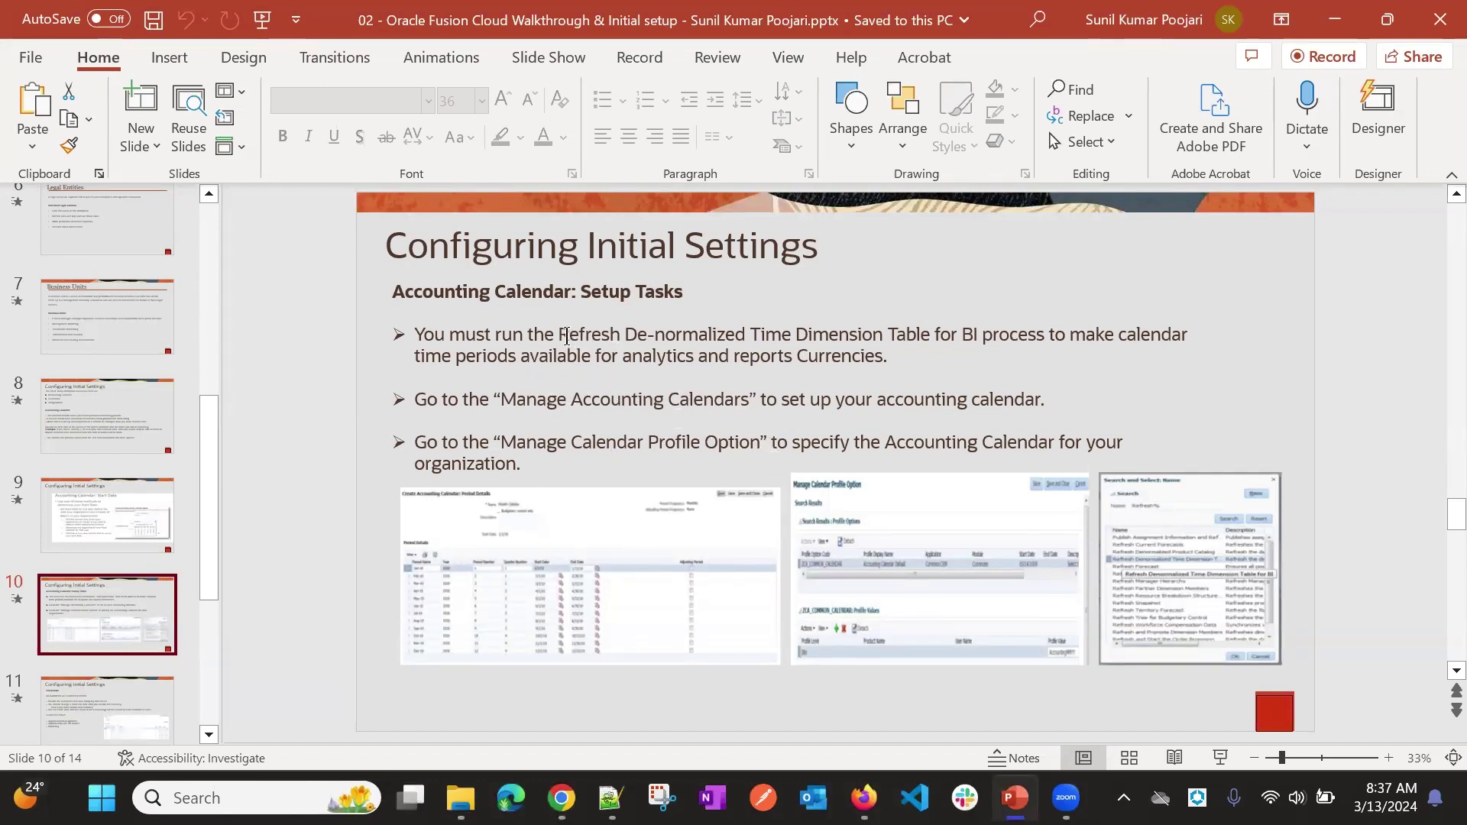
left_click_drag(561, 334, 988, 352)
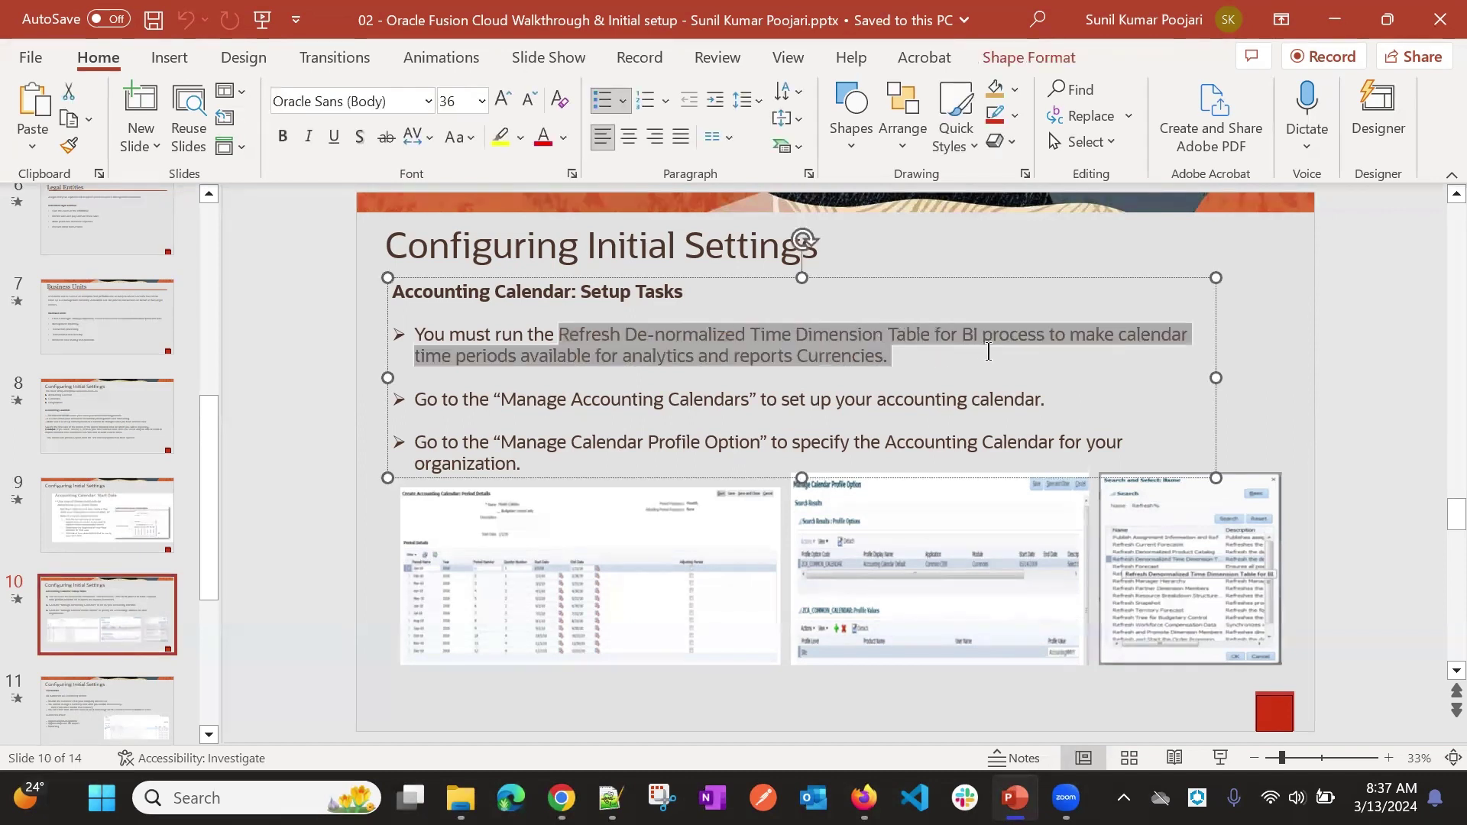
left_click(650, 359)
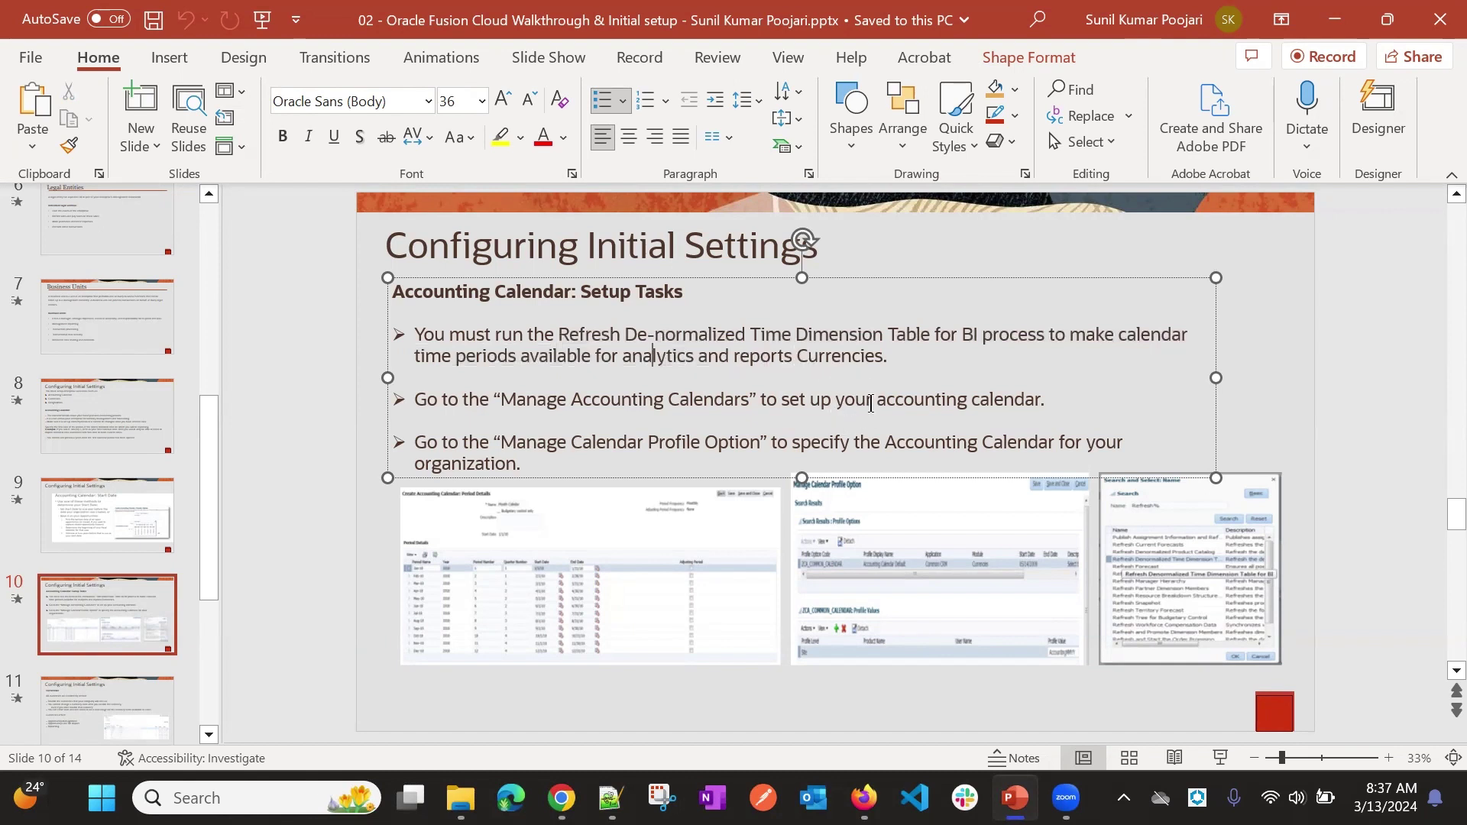
key("alt")
left_click(664, 334)
left_click(560, 334)
left_click_drag(572, 334, 978, 337)
key("ctrl+c")
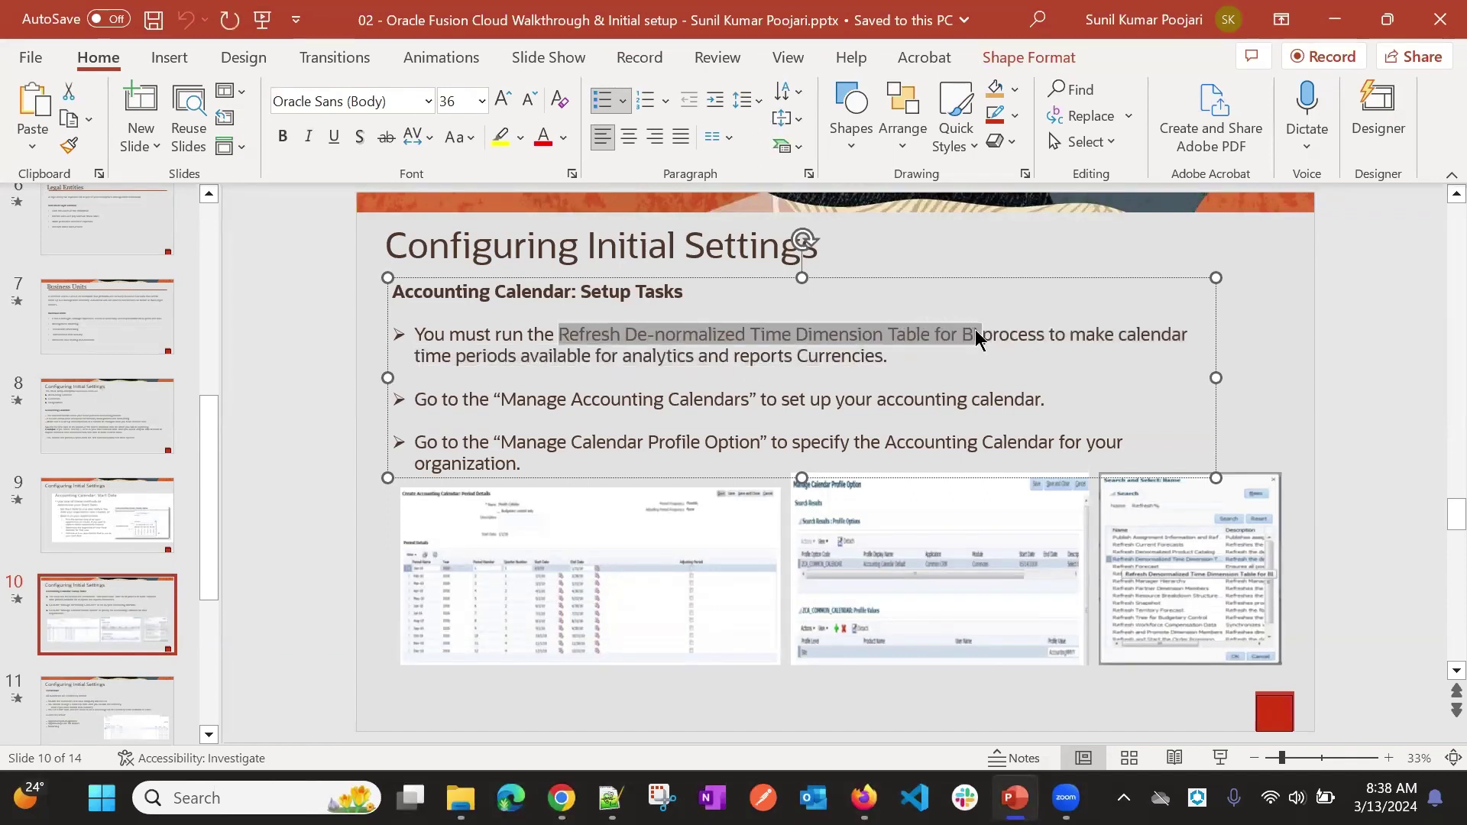
key("alt+Tab")
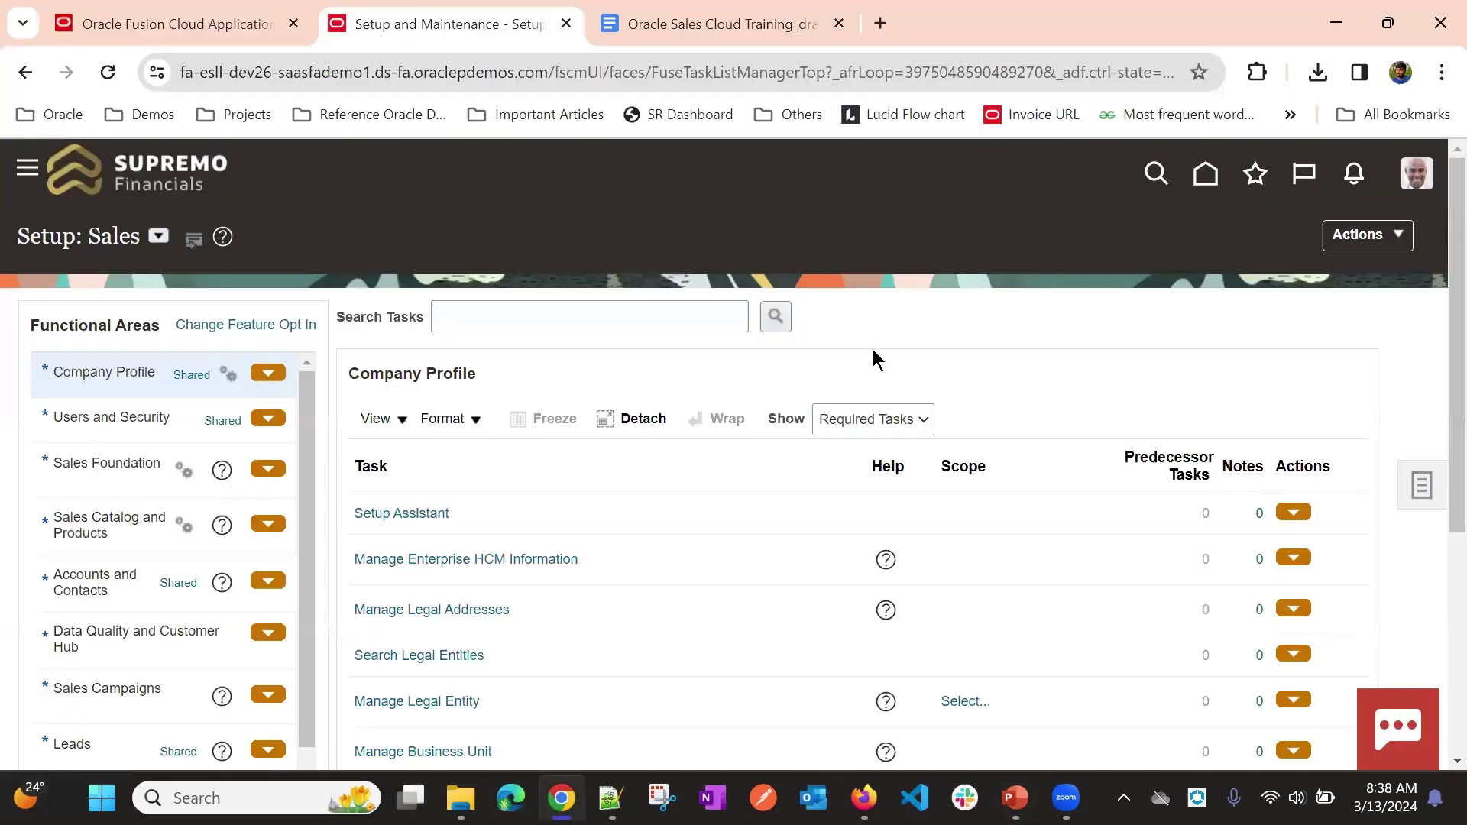
Open Scheduled Processes and paste the time dimension refresh process name into the job Name field.
left_click(30, 157)
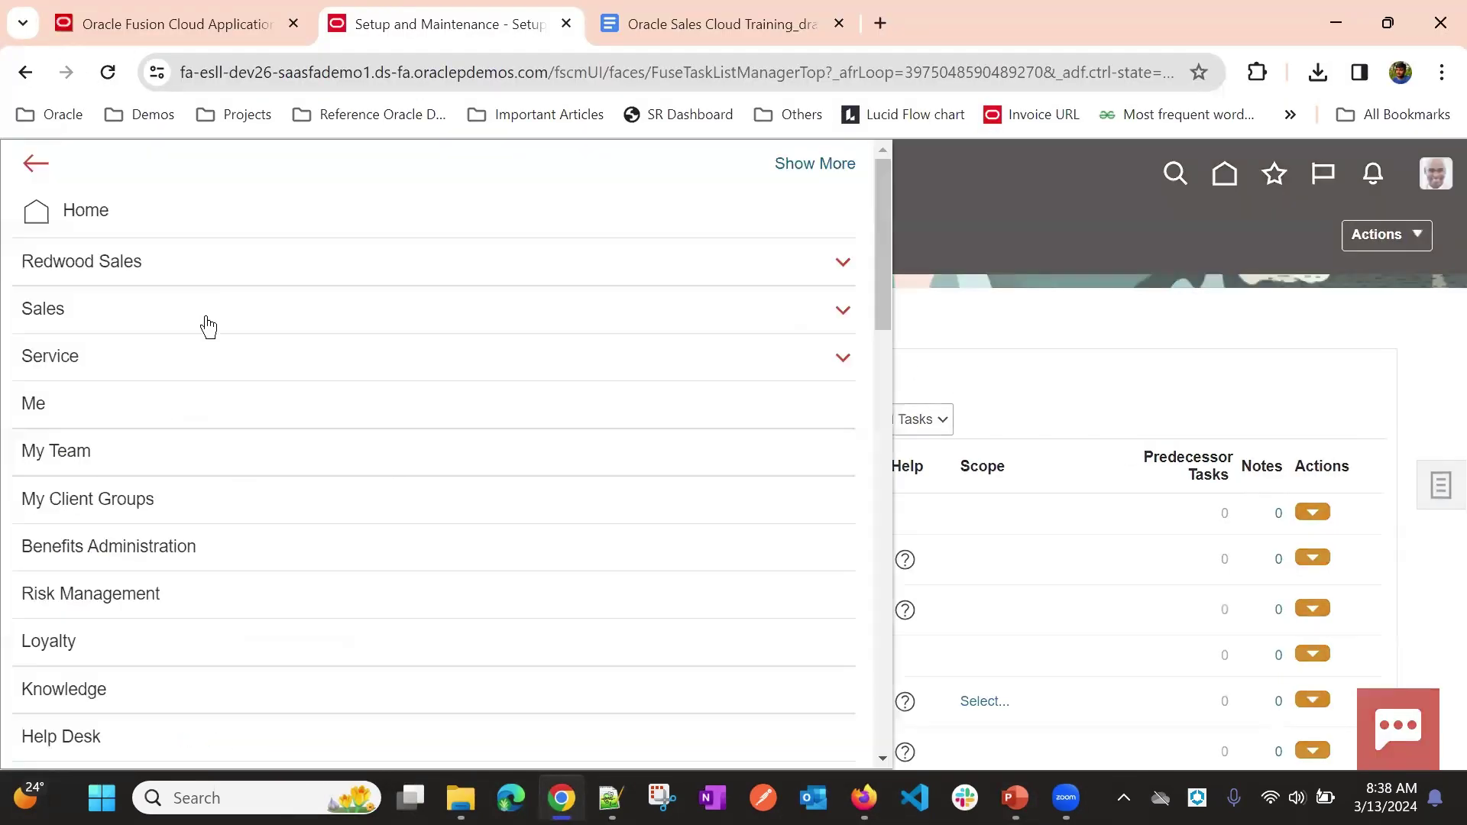
scroll(202, 334, "down", 15)
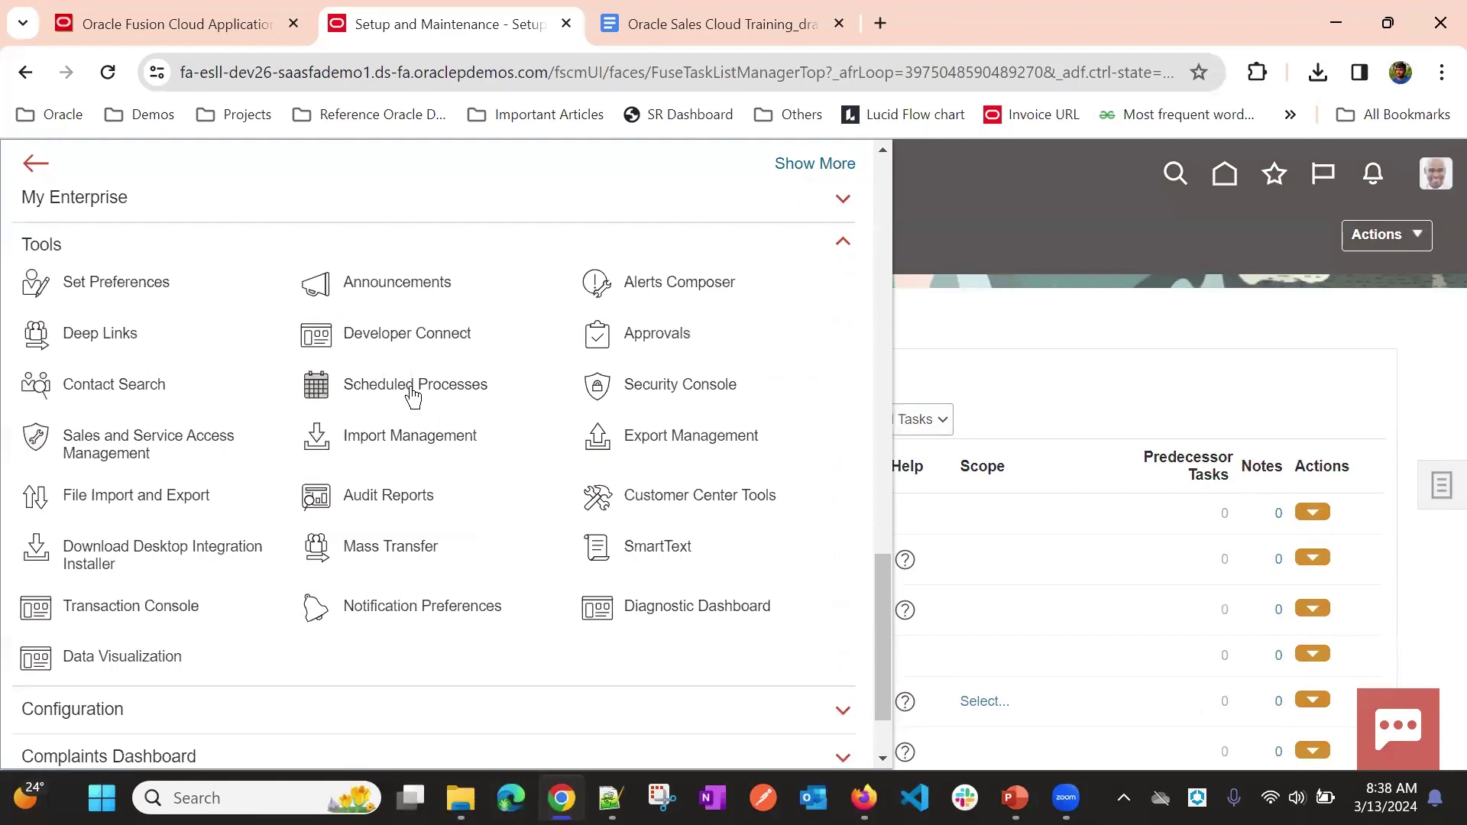
left_click(664, 337)
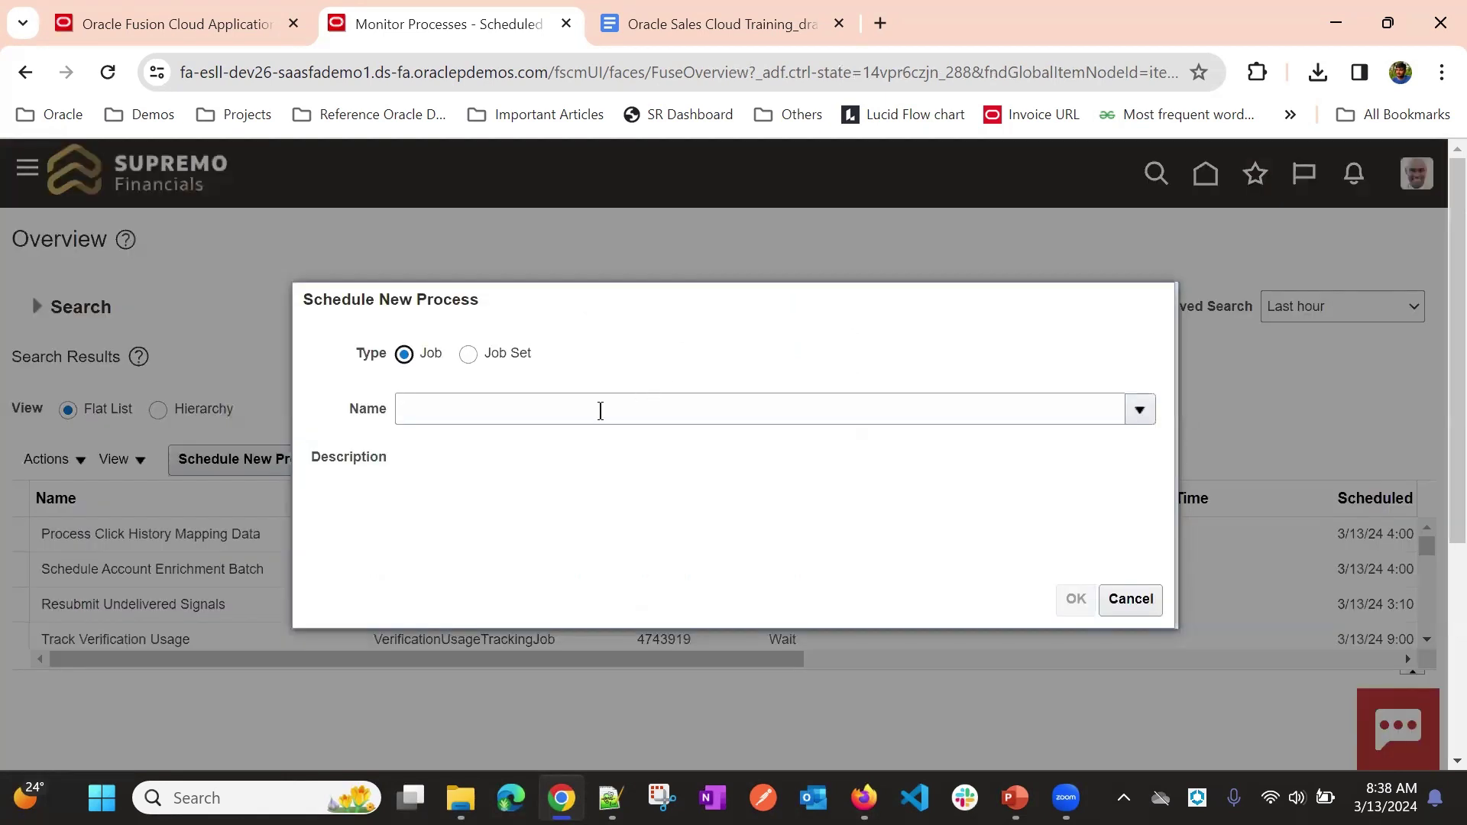
left_click(599, 411)
key("ctrl+v")
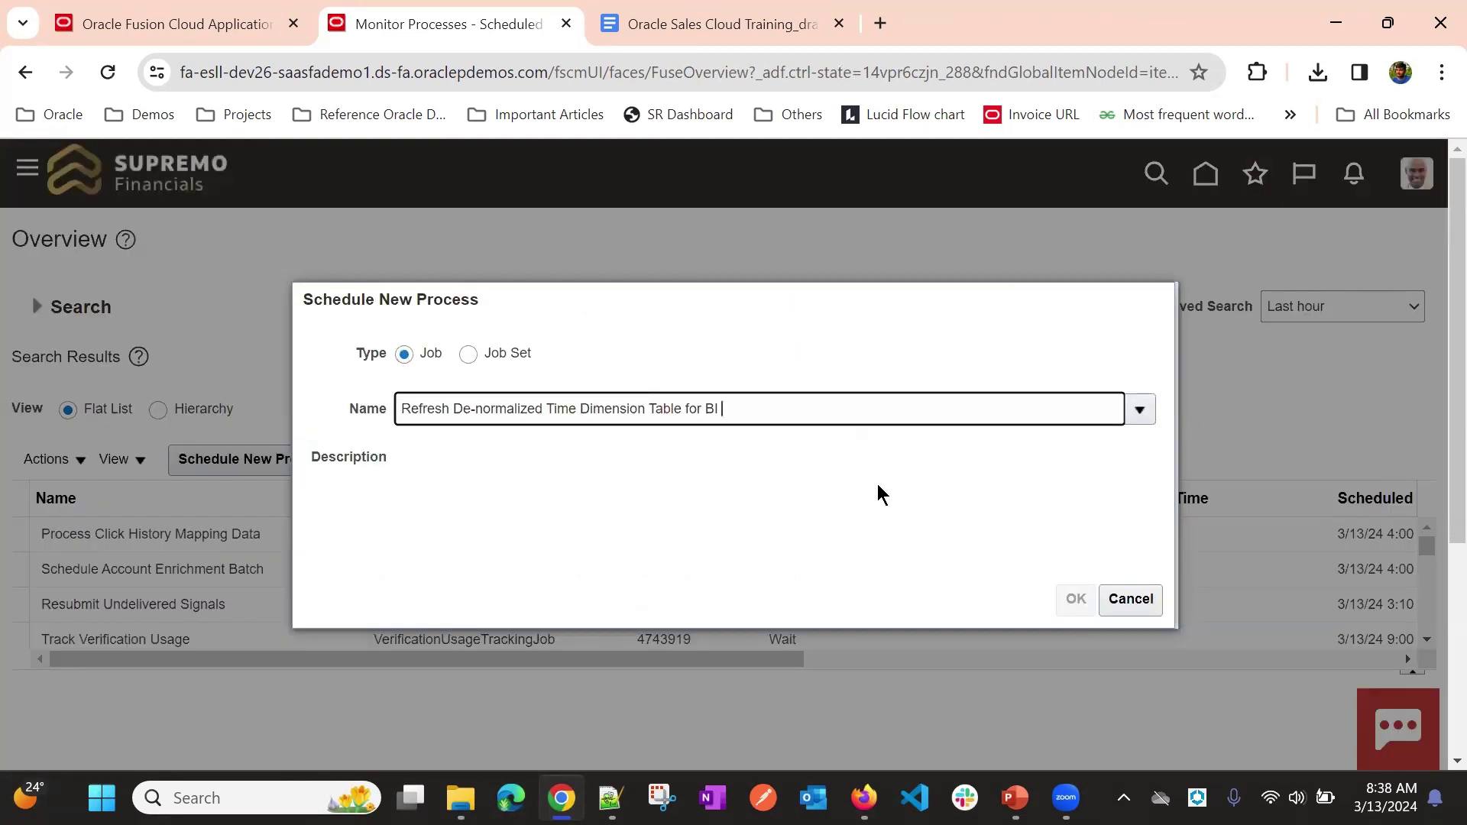
key("BackSpace")
key("BackSpace")
key("BackSpace")
key("BackSpace")
key("BackSpace")
key("BackSpace")
Search the job name lookup for the refresh process name with 'Table for BI' trimmed off.
left_click(533, 412)
key("ctrl+v")
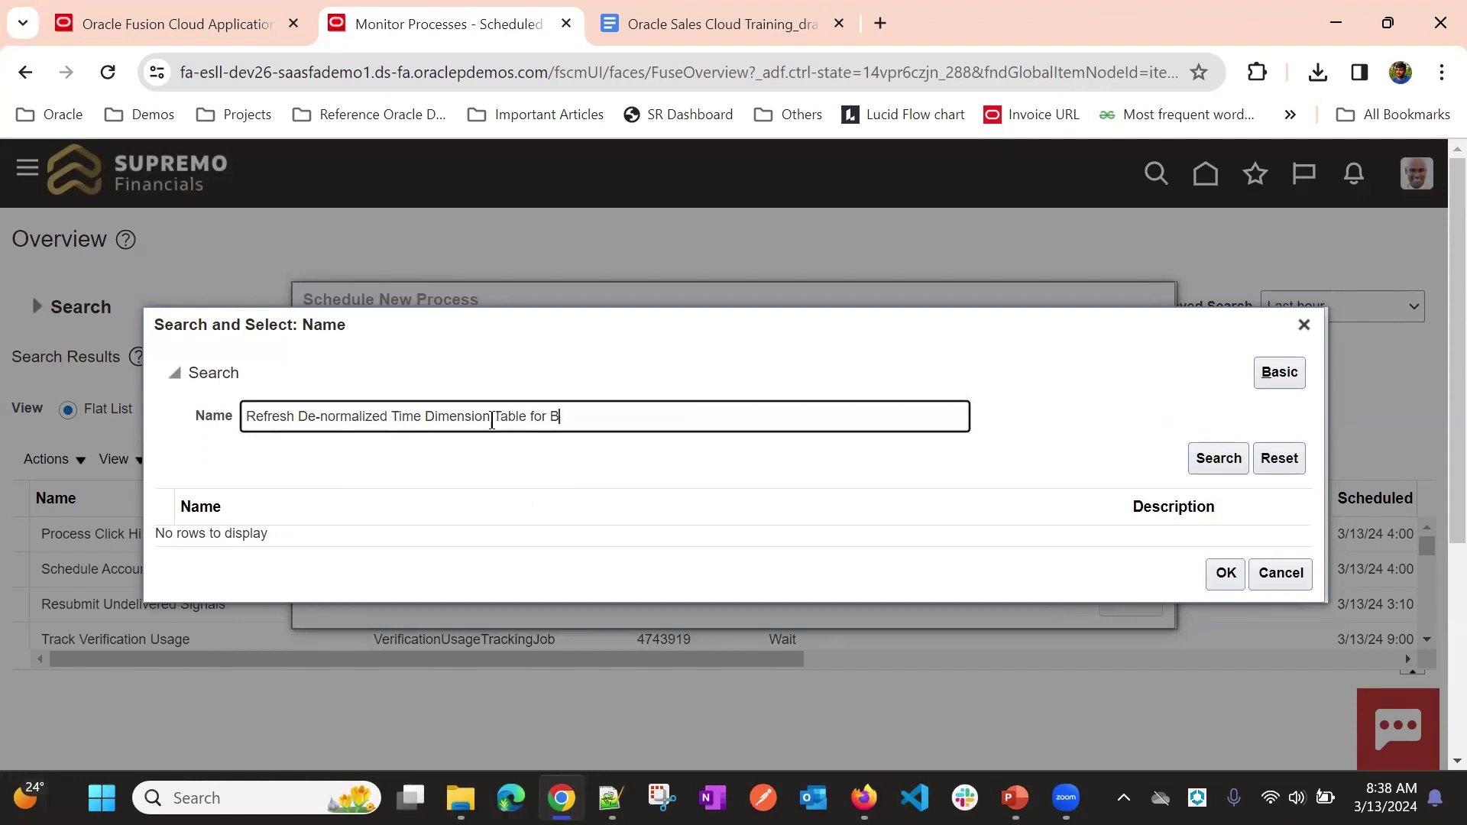
left_click_drag(492, 422, 617, 432)
key("BackSpace")
left_click(1210, 458)
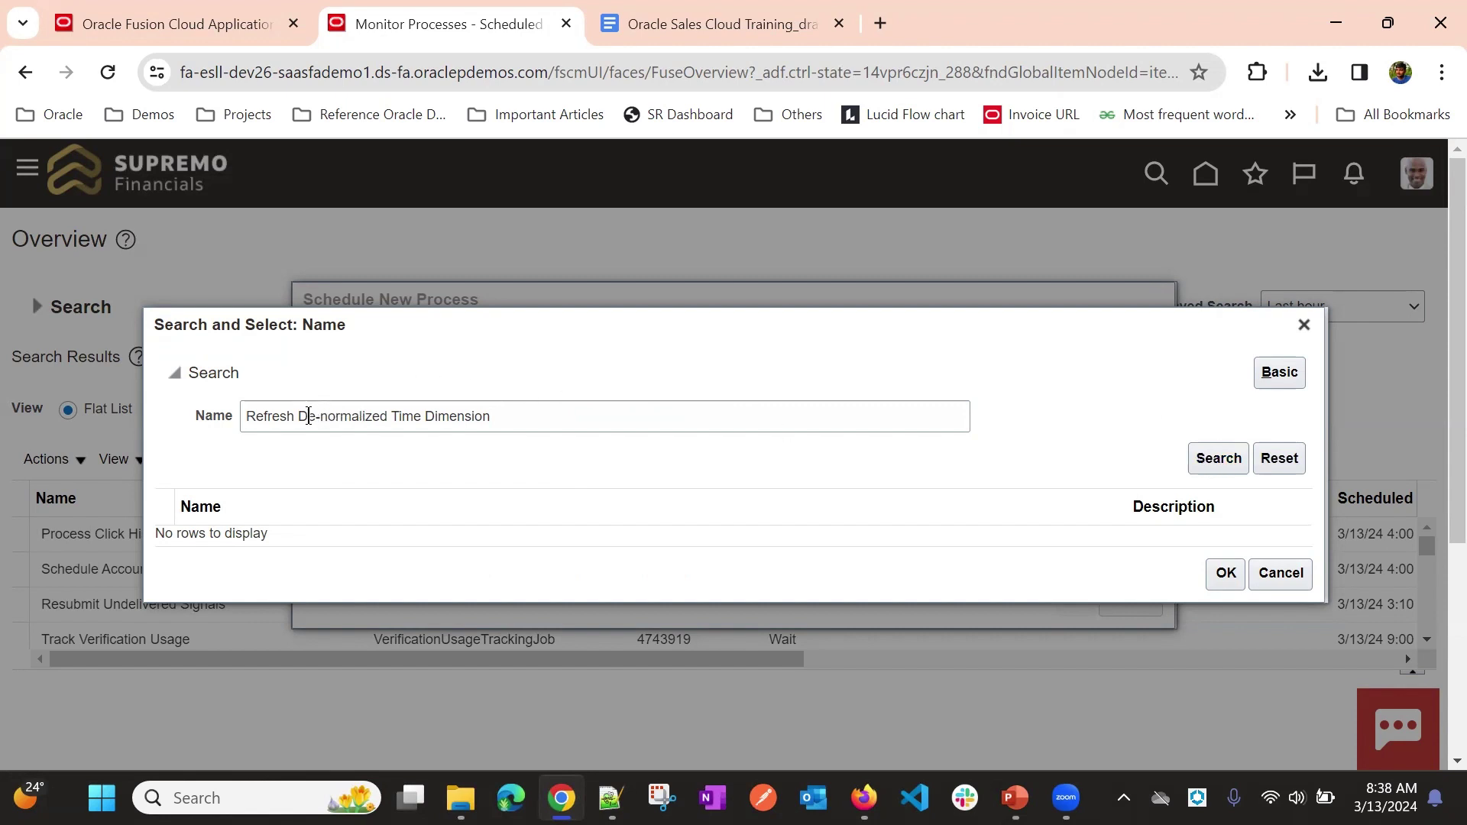
Search with %Refresh%Time%Dimension% and pick Refresh Denormalized Time Dimension Table for BI.
left_click_drag(297, 416, 391, 421)
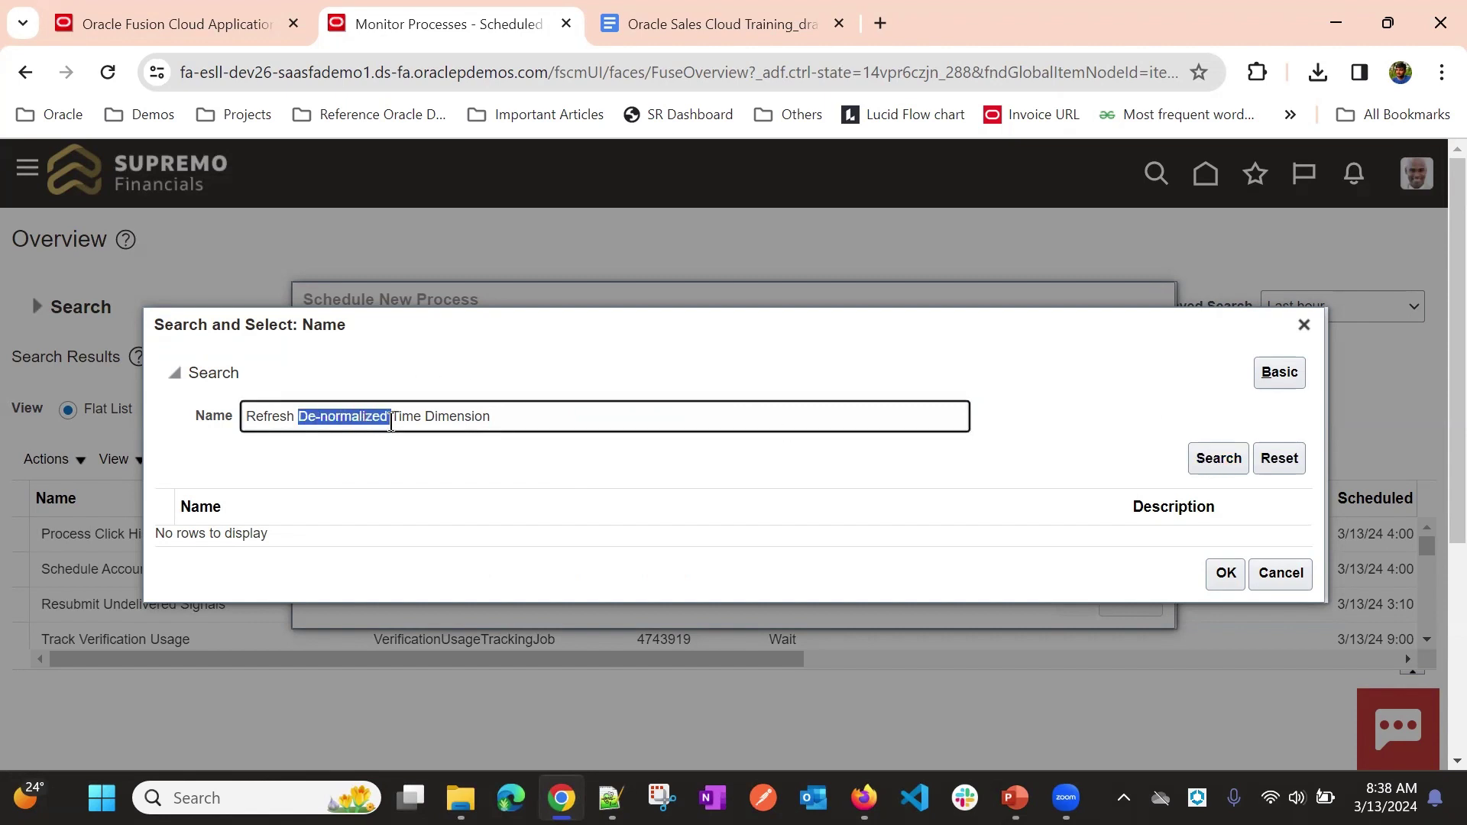
key("BackSpace")
key("BackSpace")
left_click(242, 417)
type("%")
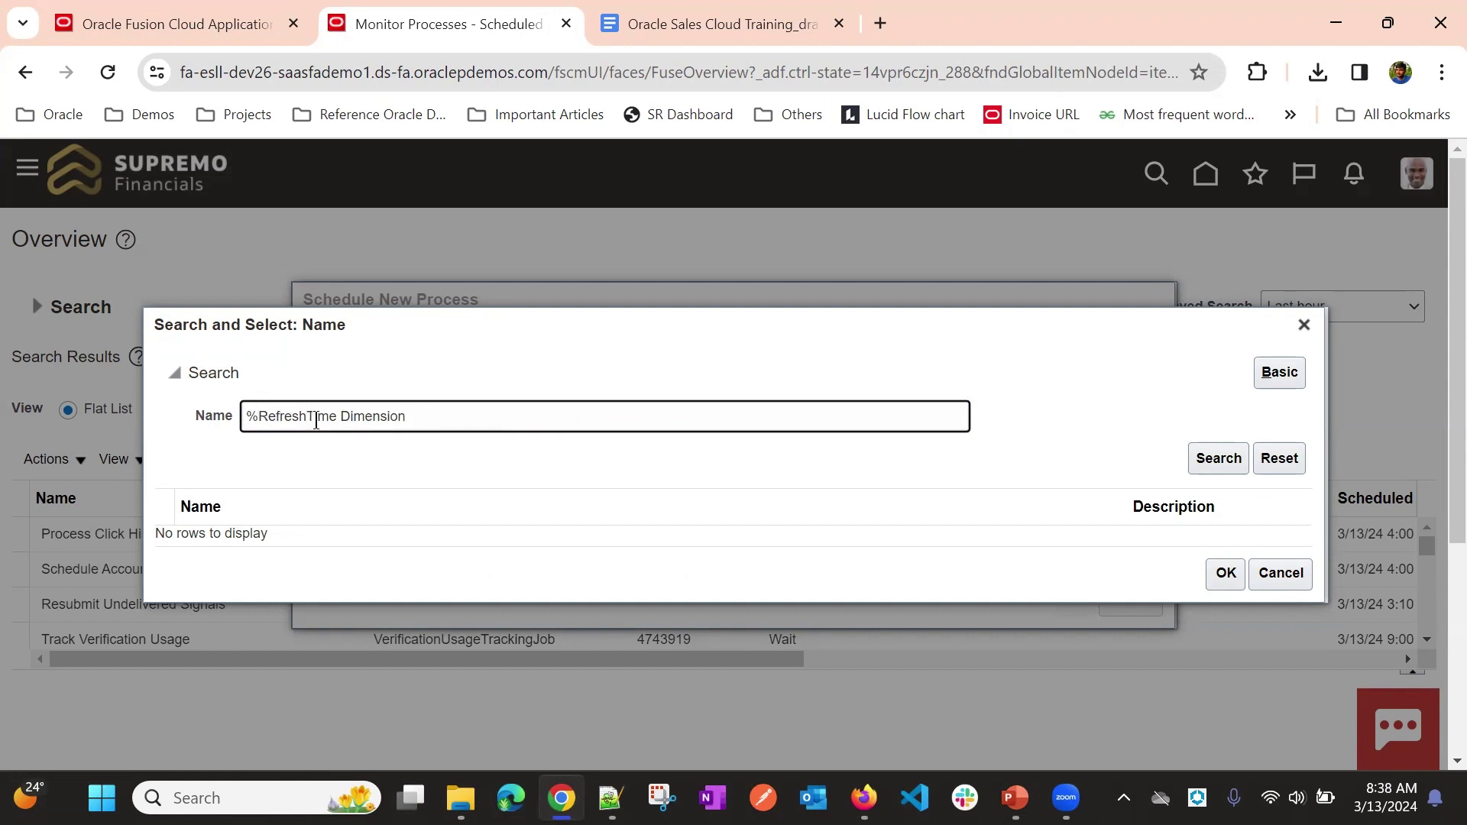
left_click(316, 417)
type("%")
left_click(352, 419)
key("BackSpace")
type("%")
left_click(437, 421)
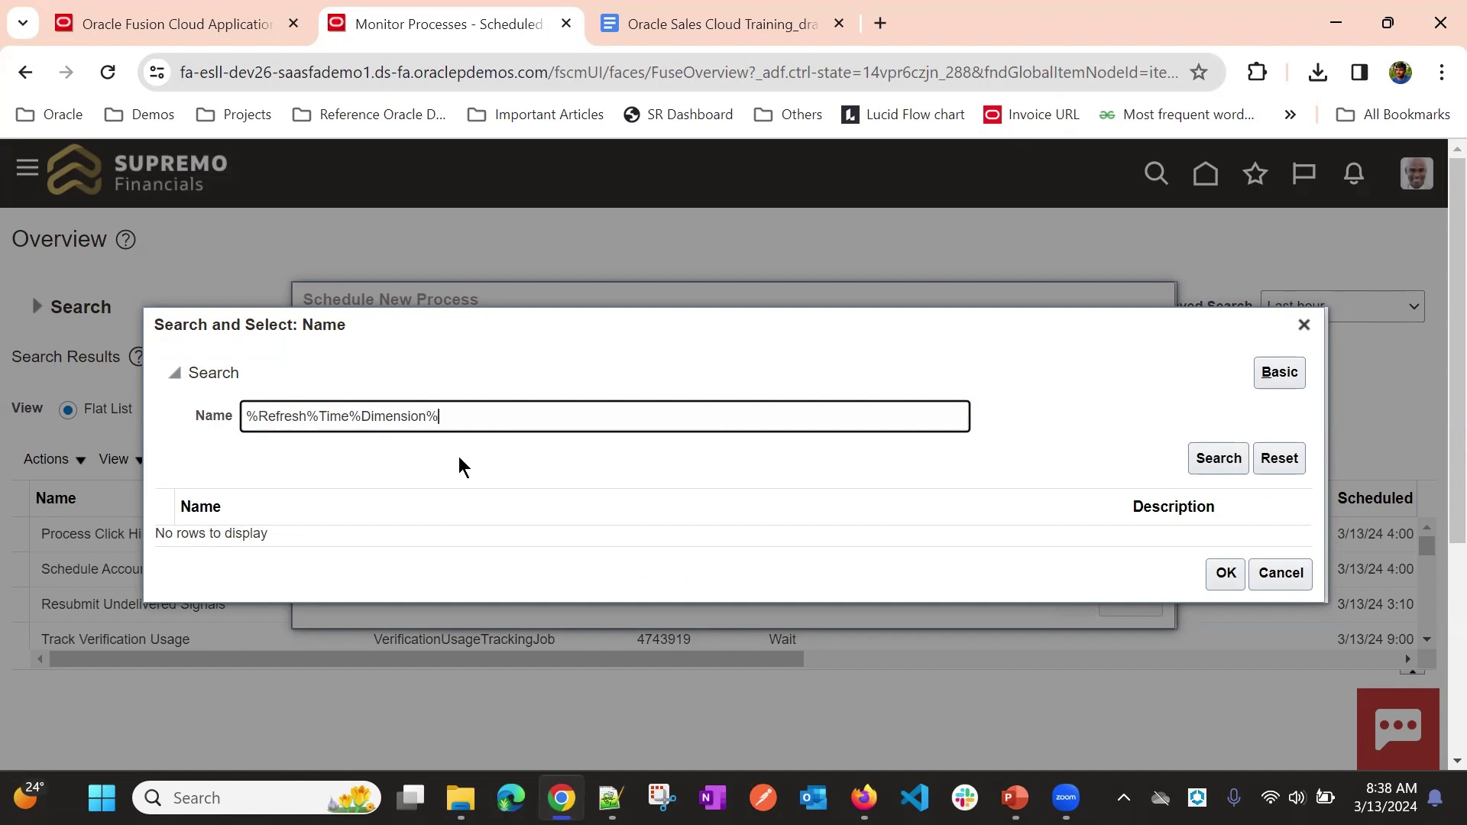
key("Return")
left_click(394, 542)
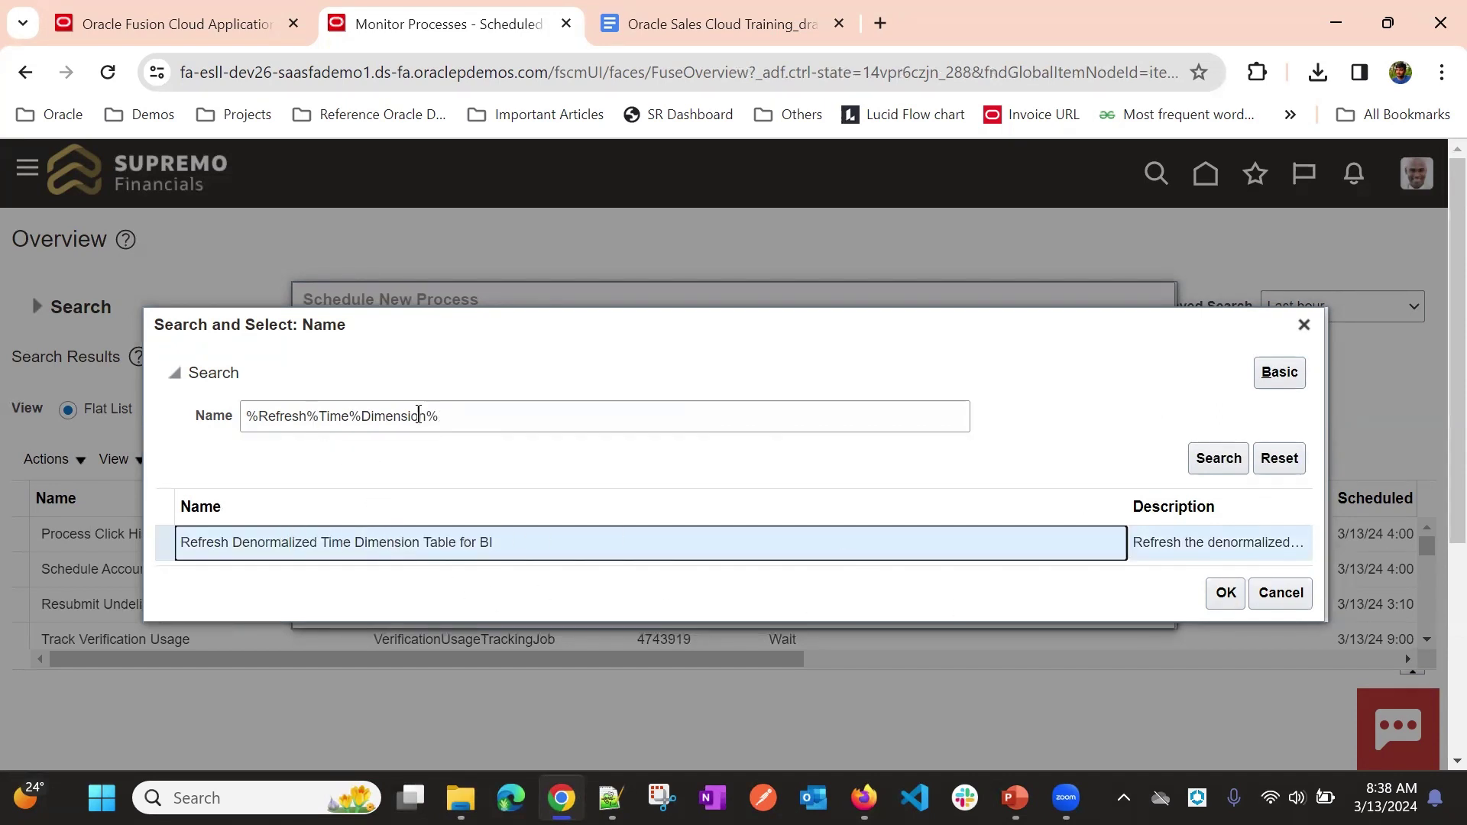
Confirm the chosen job and submit it as process 4743936, dismissing the confirmation.
left_click(1226, 593)
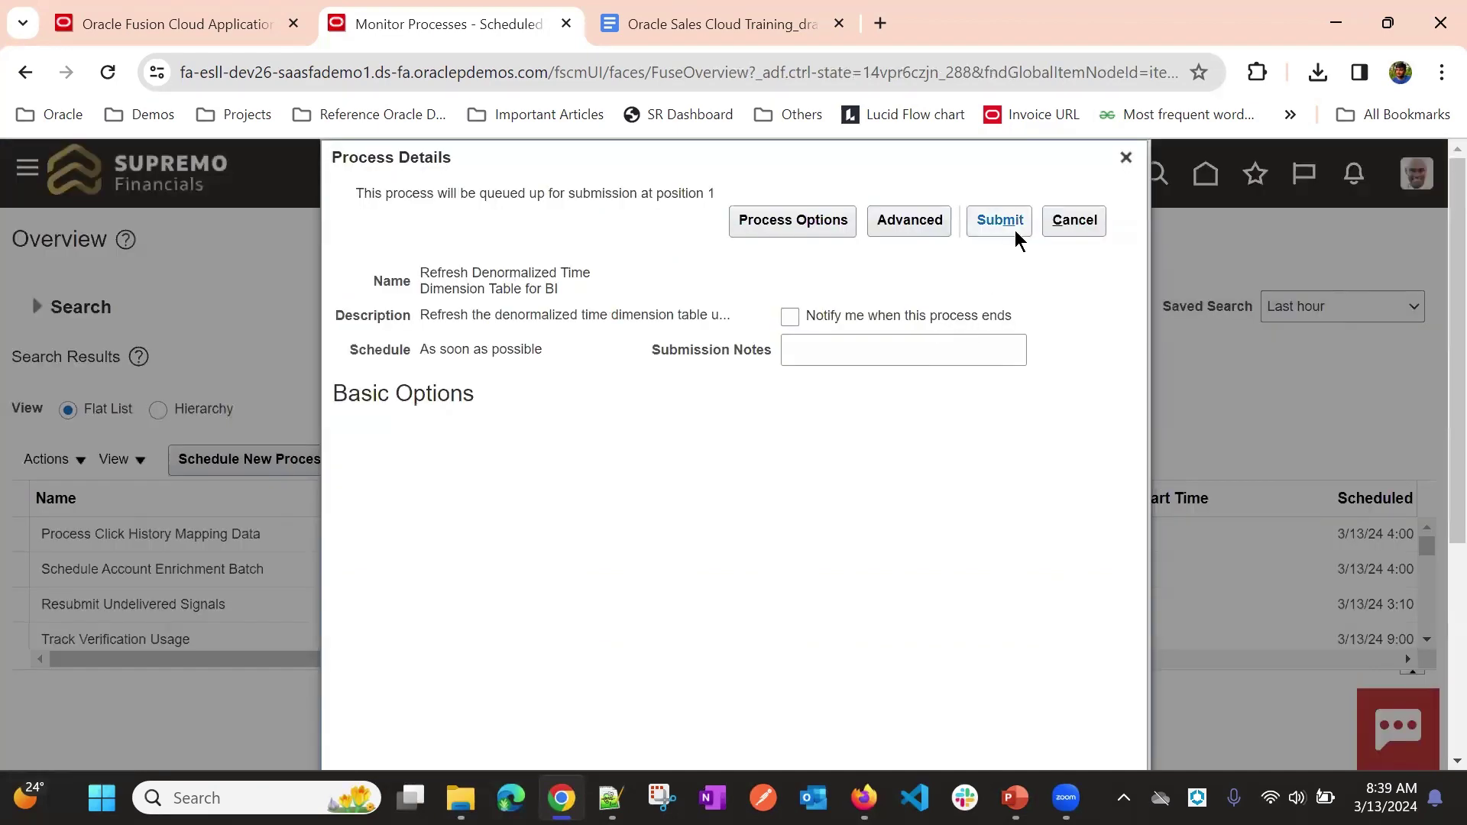
left_click(1014, 231)
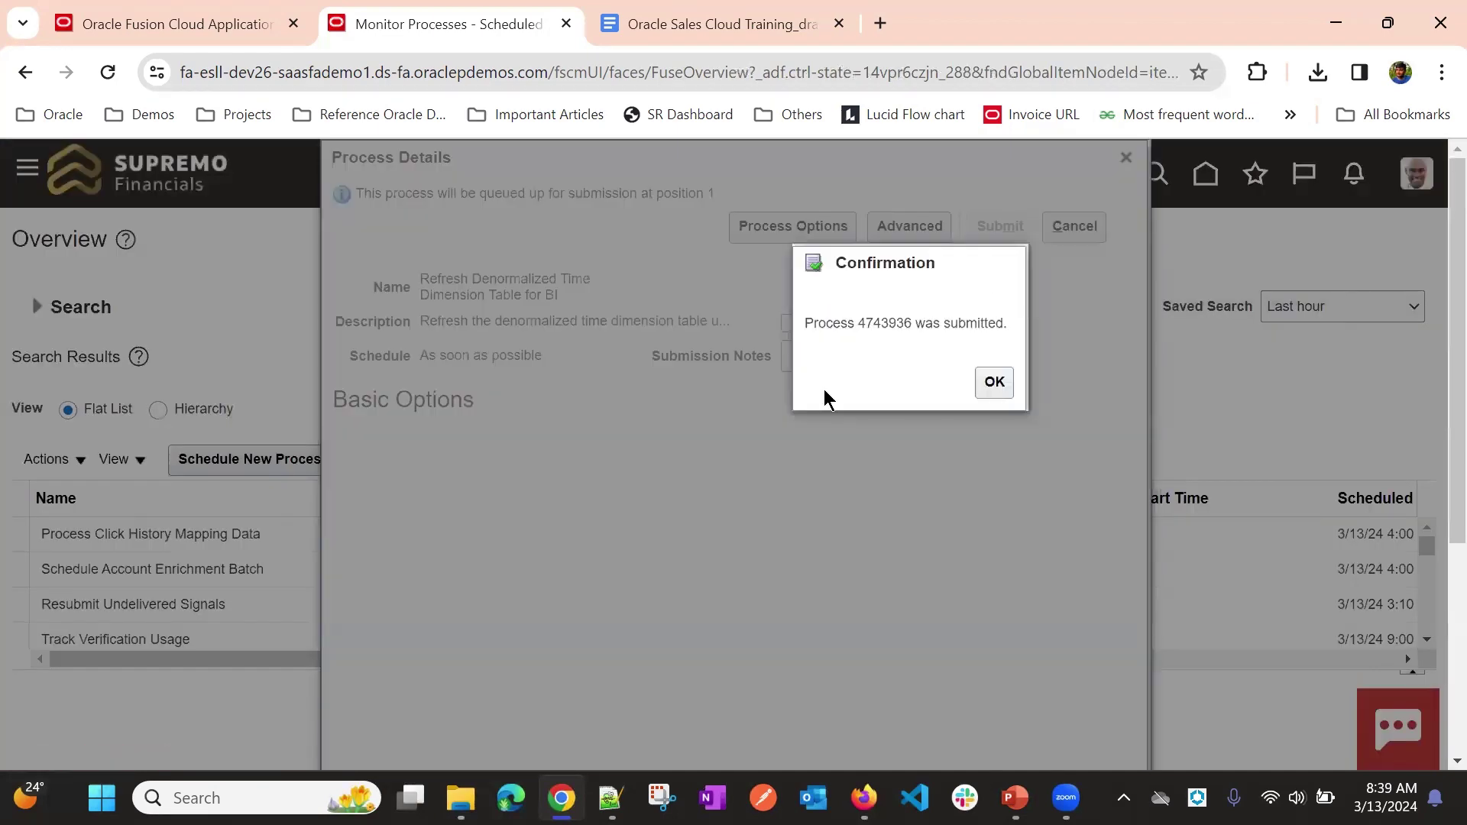
key("Return")
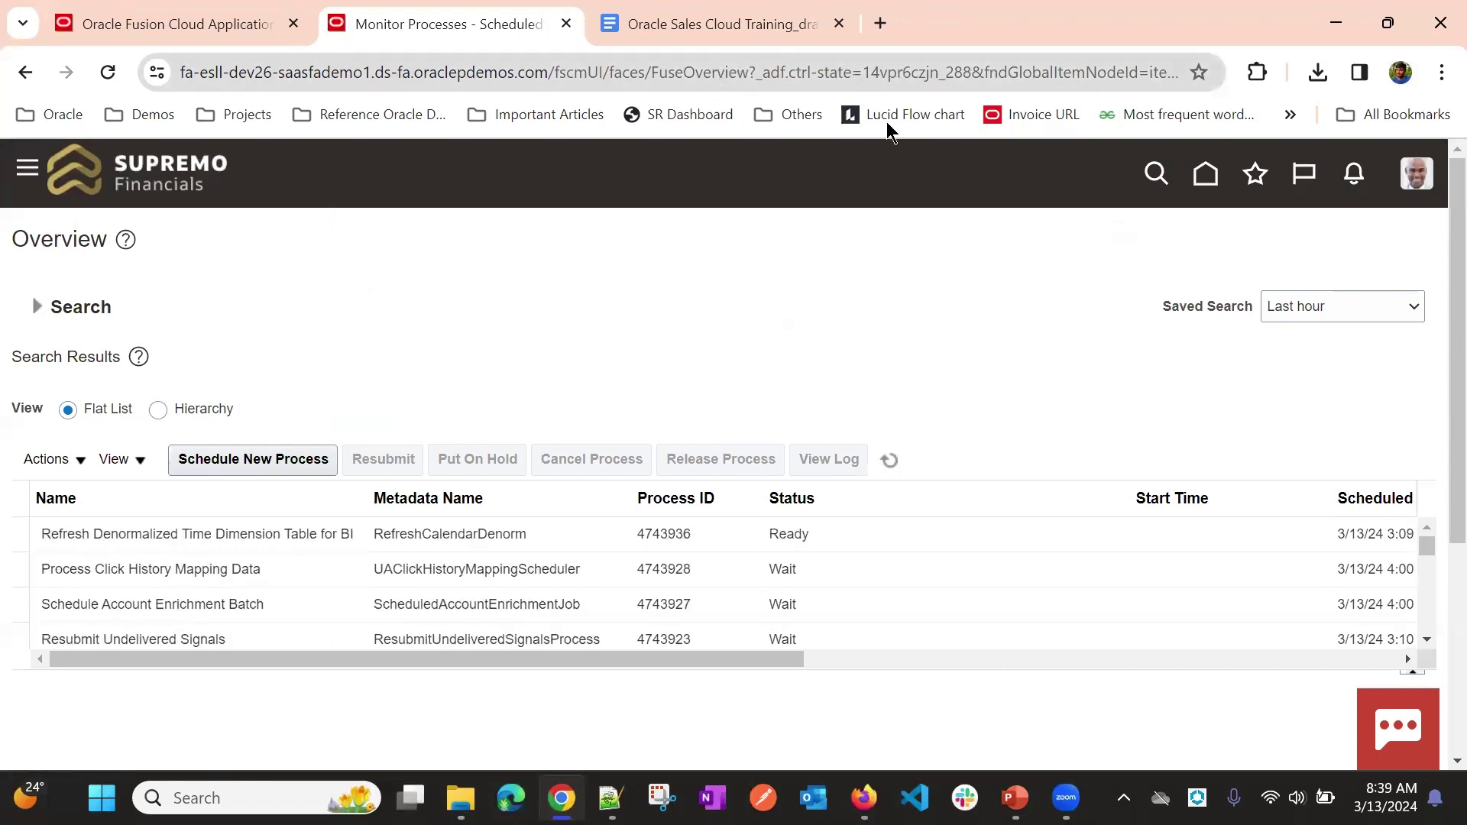
Return to PowerPoint and go to slide 11, 'Configuring Initial Settings' on Currencies.
left_click(1015, 798)
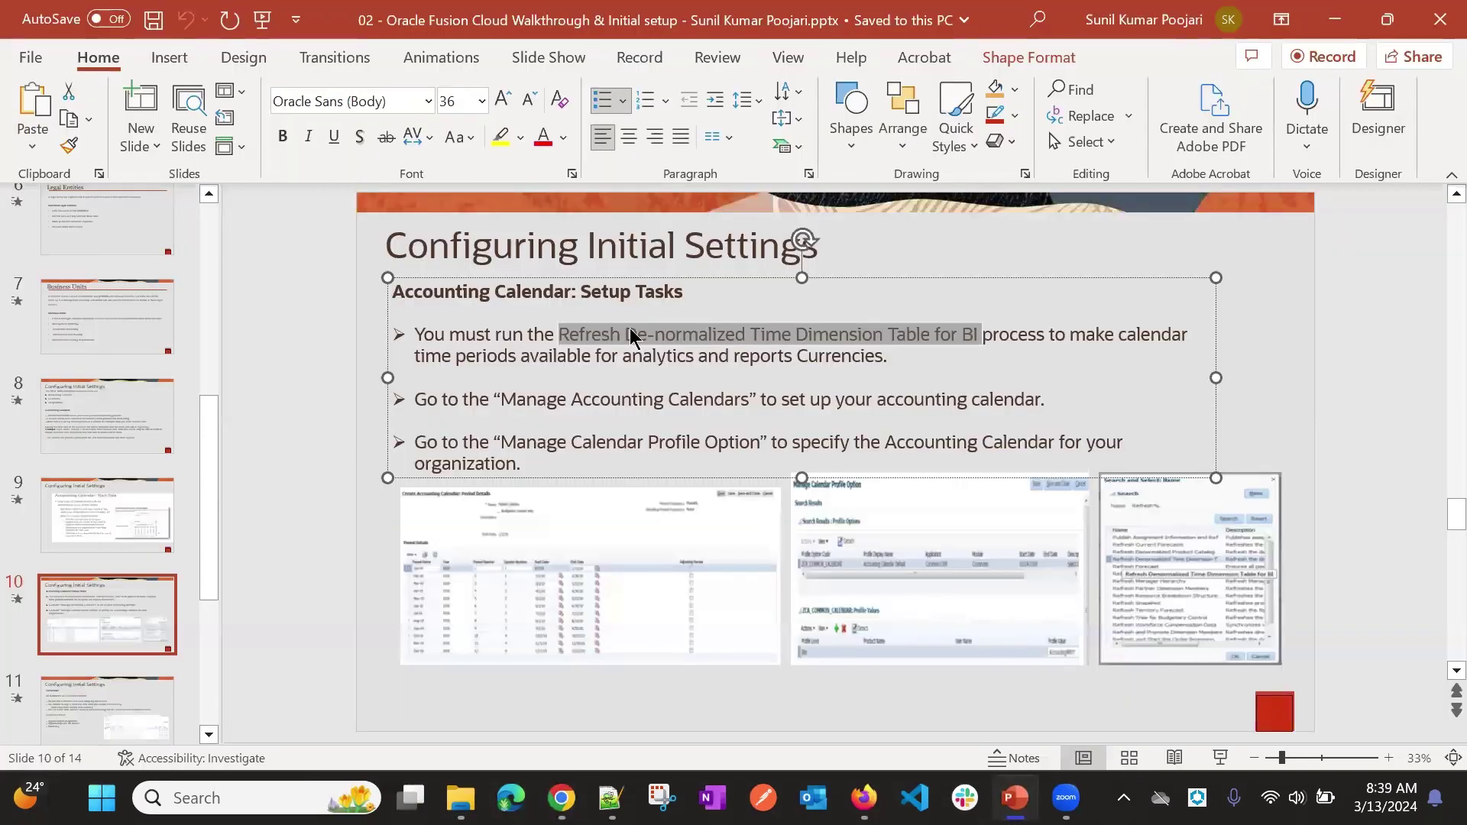
left_click(98, 593)
scroll(96, 599, "down", 2)
left_click(97, 600)
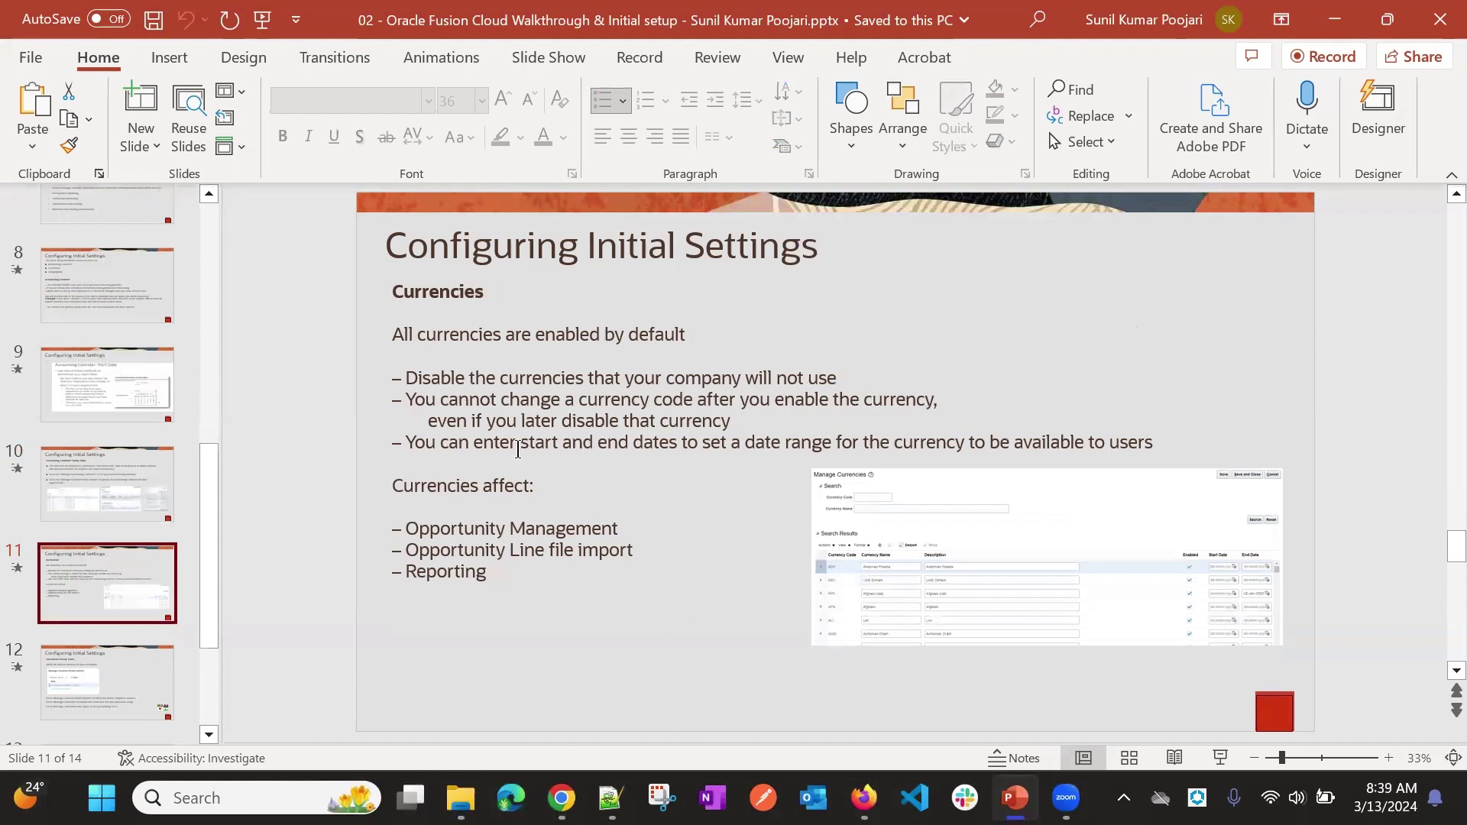
left_click(318, 434)
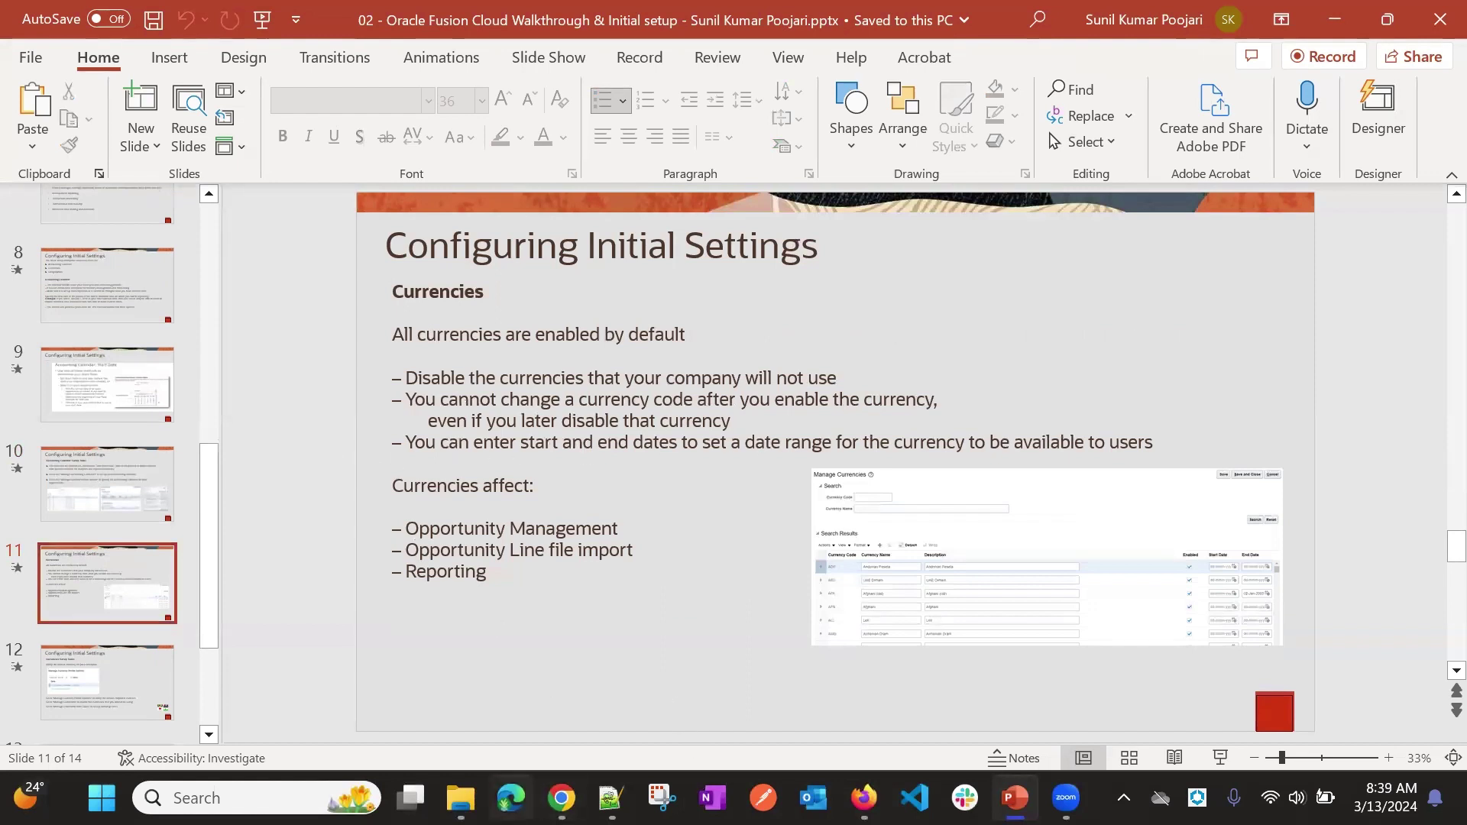
key("alt+Tab")
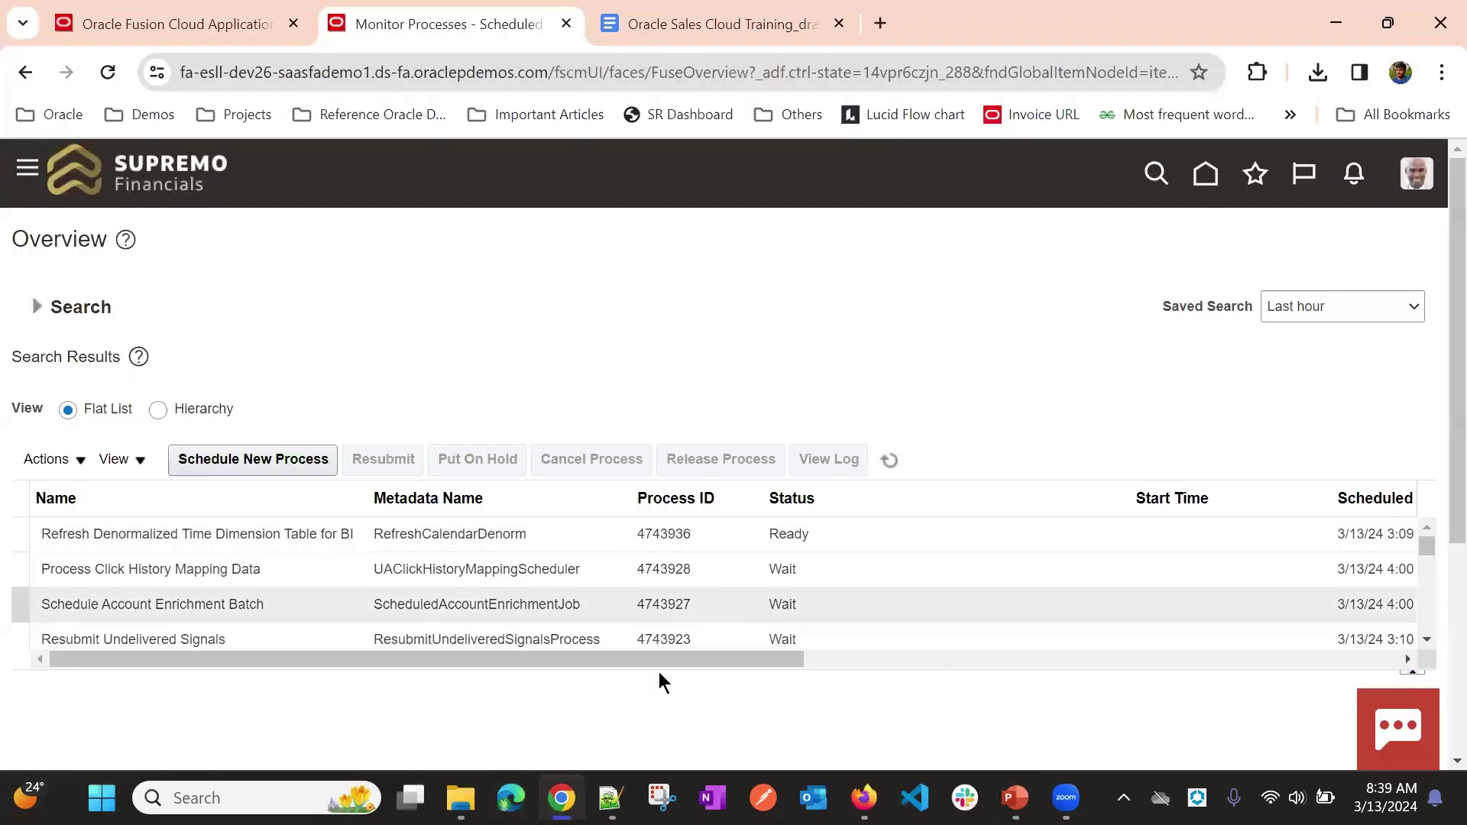